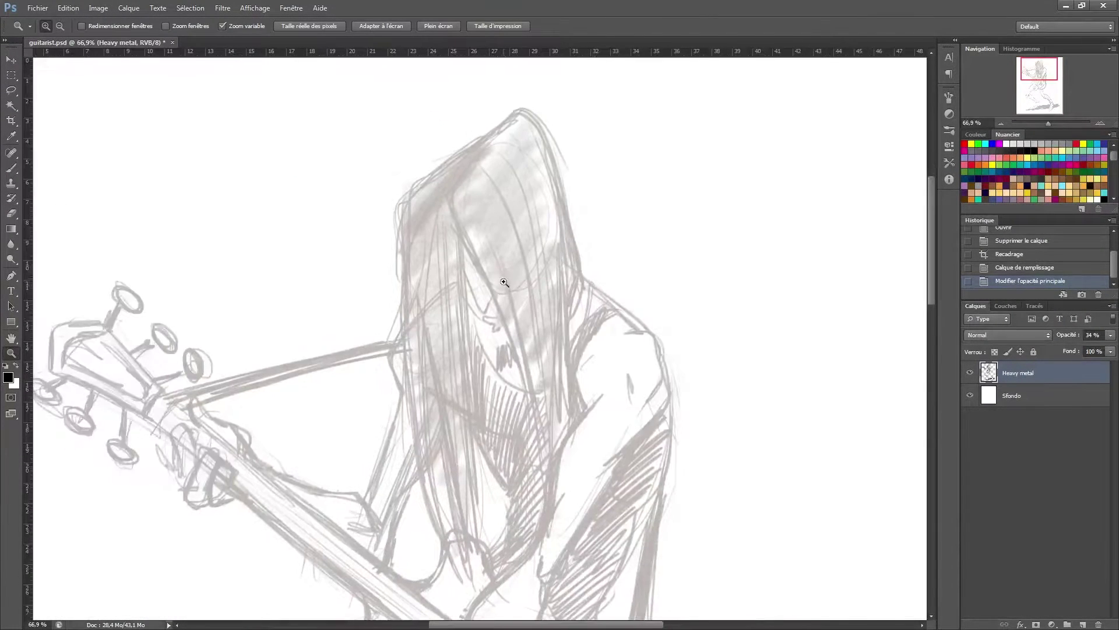
# Zoom in on the guitarist's face and choose the Pocket Brush 1 brush preset
pyautogui.click(504, 282)
pyautogui.press('b')
pyautogui.click(29, 26)
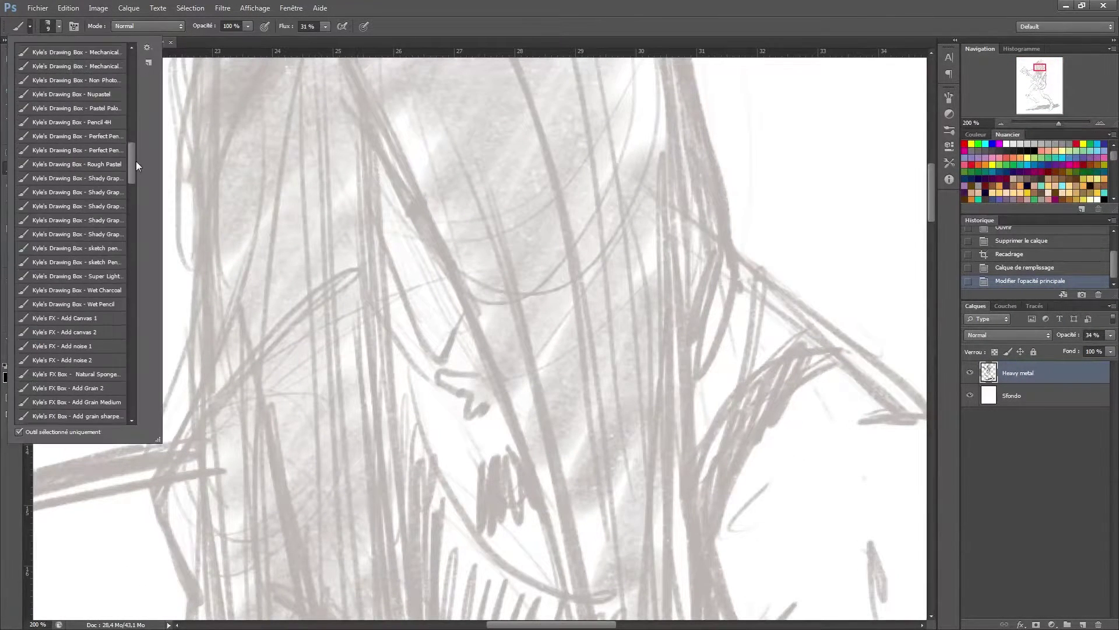
pyautogui.scroll(-1, 116, 184)
pyautogui.click(106, 177)
# Add a new blank layer for the ink and settle on a smaller inking brush
pyautogui.hotkey('ctrl', 'shift', 'alt', 'n')
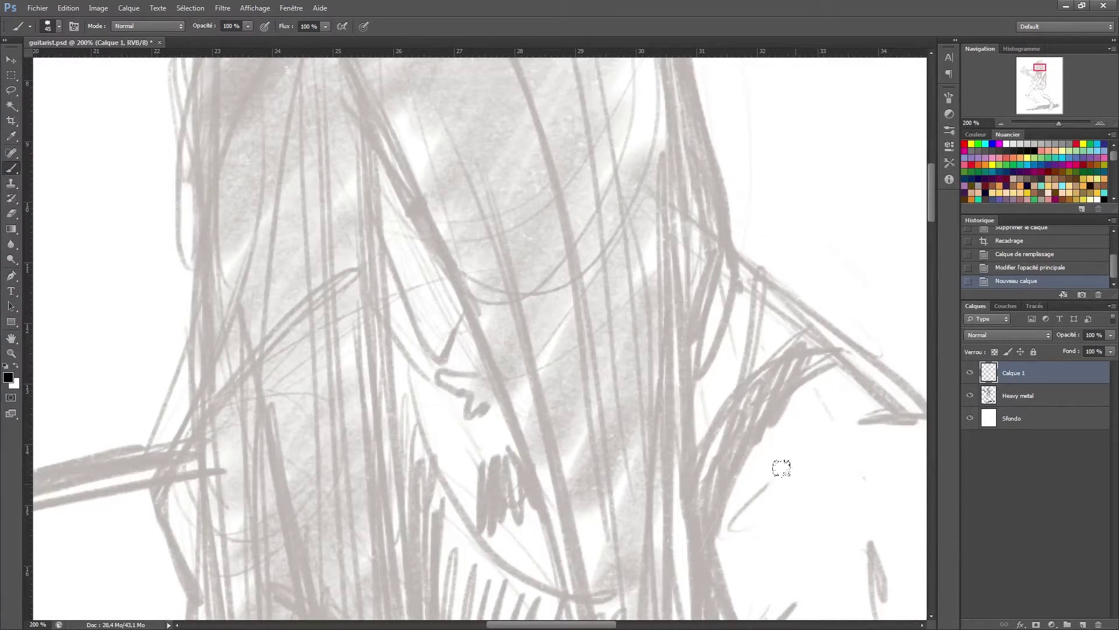
pyautogui.click(29, 26)
pyautogui.press('Escape')
pyautogui.scroll(5, 574, 318)
pyautogui.click(29, 25)
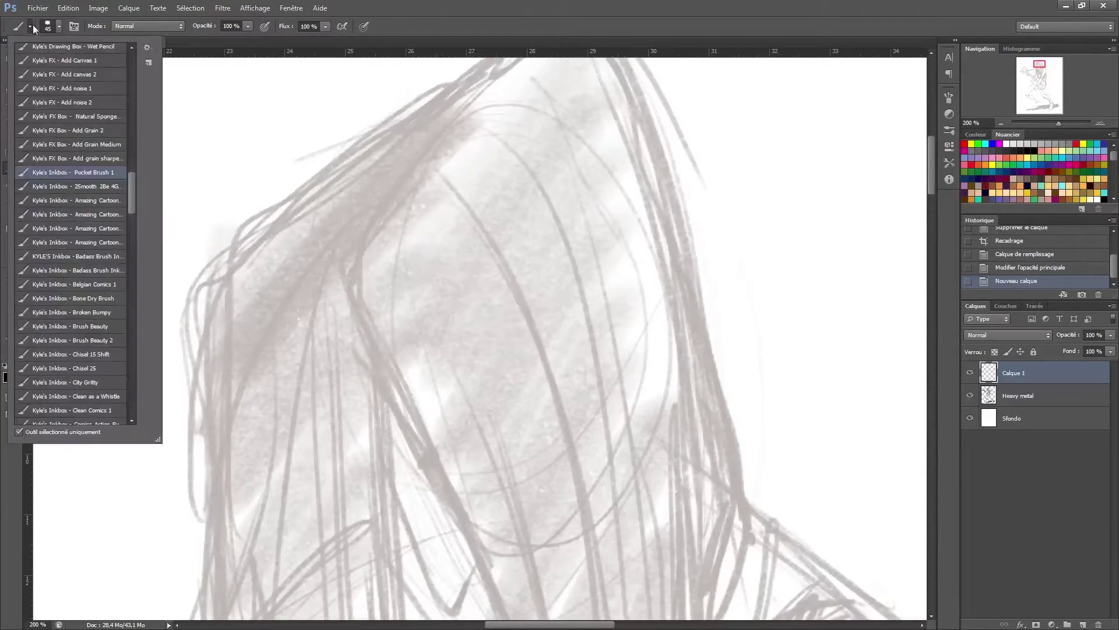
pyautogui.click(108, 271)
pyautogui.scroll(-5, 312, 222)
# Ink a long hair strand beside the face, undoing the eye and mouth strokes
pyautogui.moveTo(298, 134); pyautogui.dragTo(486, 547)
pyautogui.scroll(-2, 329, 181)
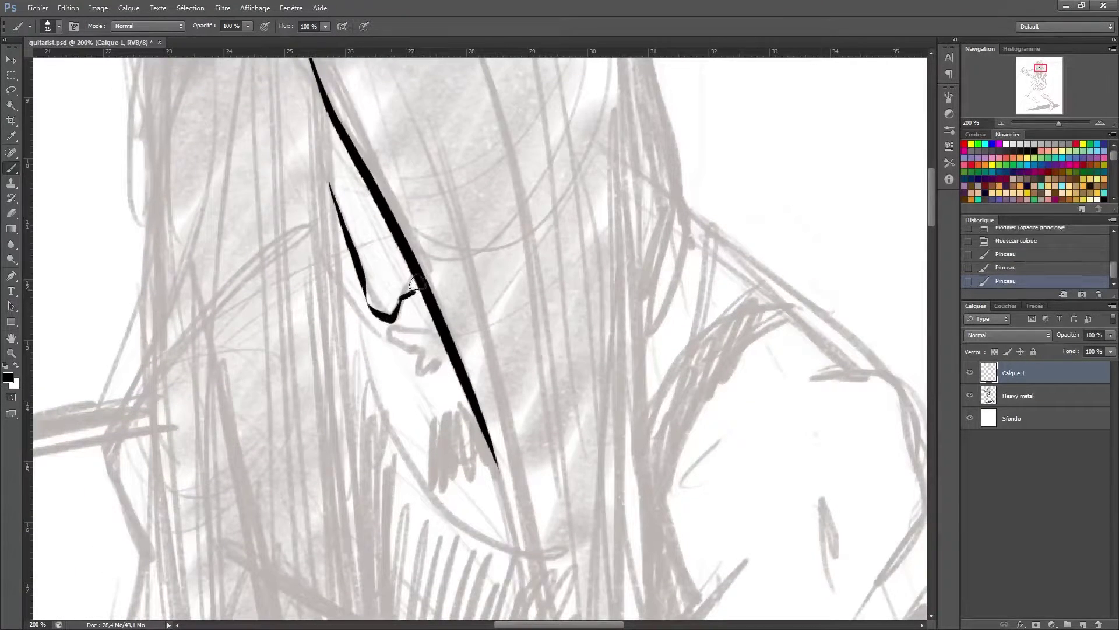
pyautogui.scroll(-1, 408, 286)
pyautogui.moveTo(408, 281)
pyautogui.mouseDown()
pyautogui.moveTo(373, 294)
pyautogui.moveTo(432, 337)
pyautogui.mouseUp()
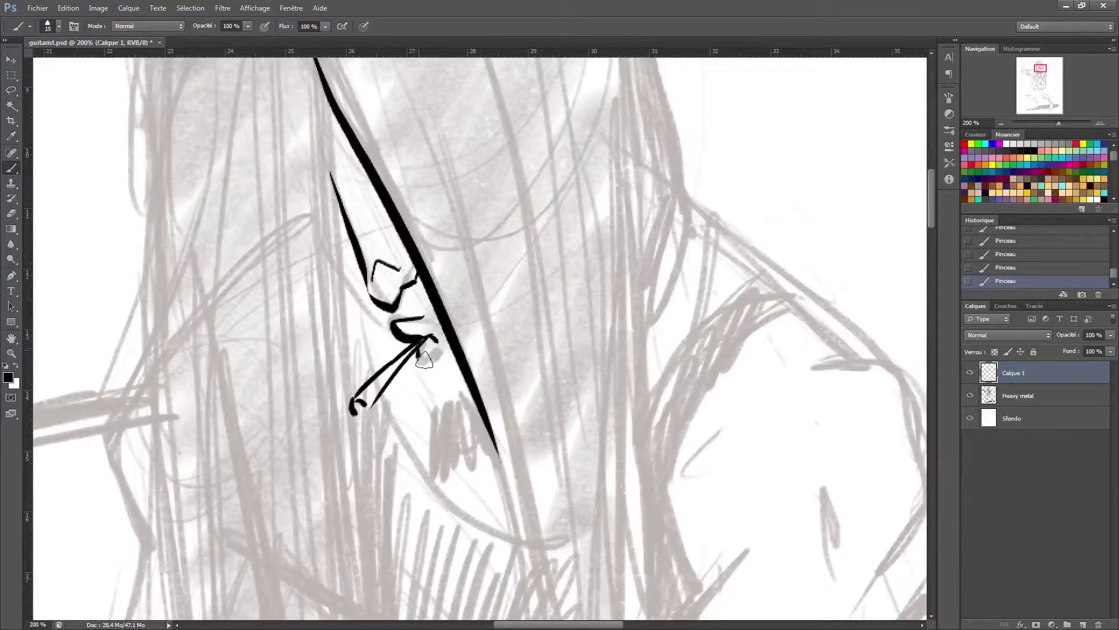
pyautogui.hotkey('ctrl', 'alt', 'z')
pyautogui.hotkey('ctrl', 'alt', 'z')
pyautogui.scroll(8, 422, 296)
pyautogui.hscroll(-4, 466, 262)
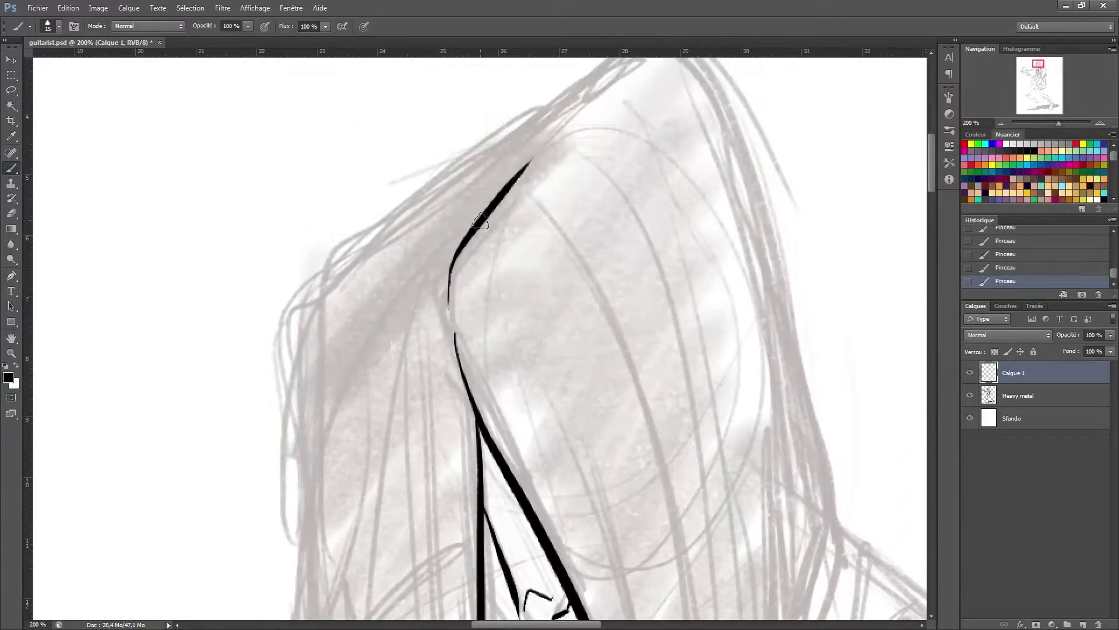
# Ink the top-of-head outline, more hair strands around the face, and hatching along the hairline
pyautogui.moveTo(510, 213); pyautogui.dragTo(670, 327)
pyautogui.scroll(2, 681, 331)
pyautogui.moveTo(737, 150); pyautogui.dragTo(374, 412)
pyautogui.scroll(-8, 374, 412)
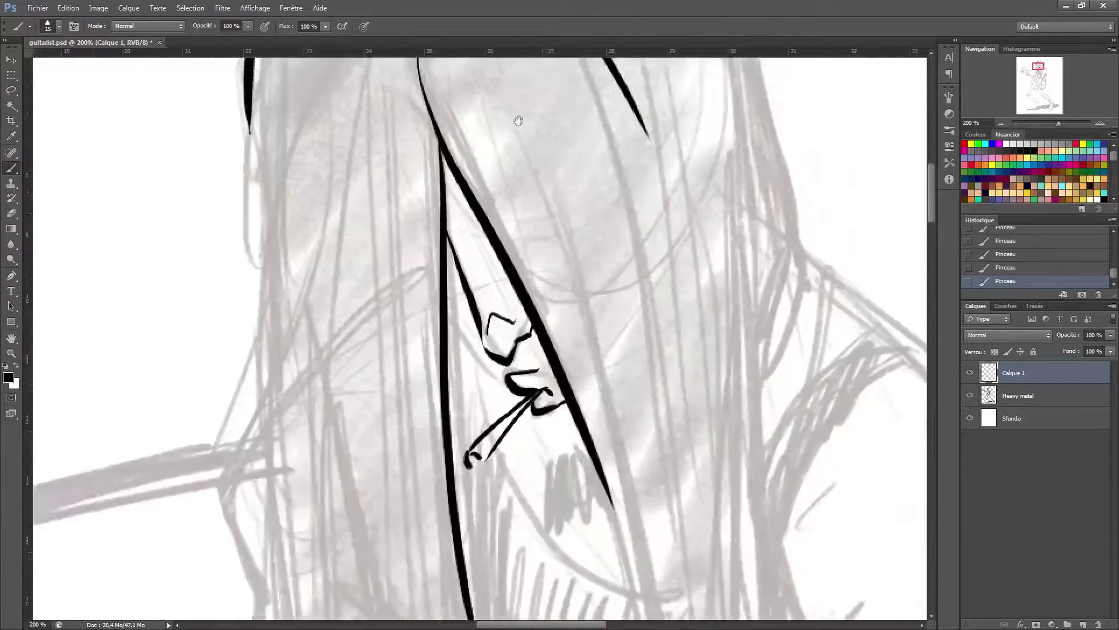
pyautogui.moveTo(345, 175)
pyautogui.mouseDown()
pyautogui.moveTo(352, 248)
pyautogui.moveTo(371, 258)
pyautogui.mouseUp()
pyautogui.scroll(-5, 361, 256)
pyautogui.hscroll(3, 361, 256)
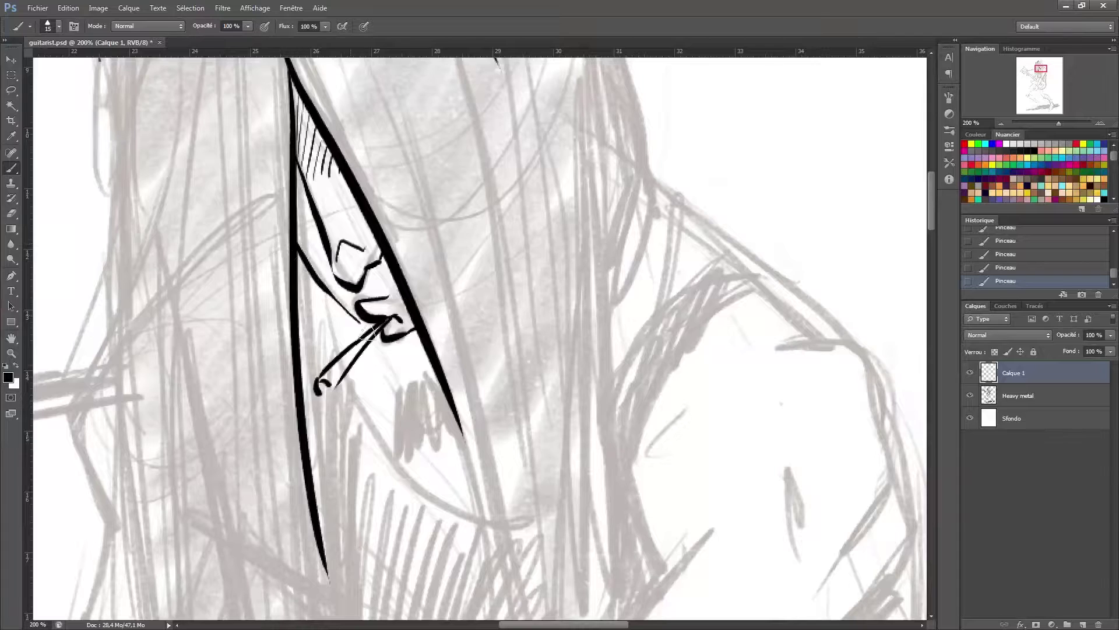
# Zoom out to the whole head and erase stray ink on the face
pyautogui.scroll(-5, 461, 220)
pyautogui.hscroll(-2, 460, 220)
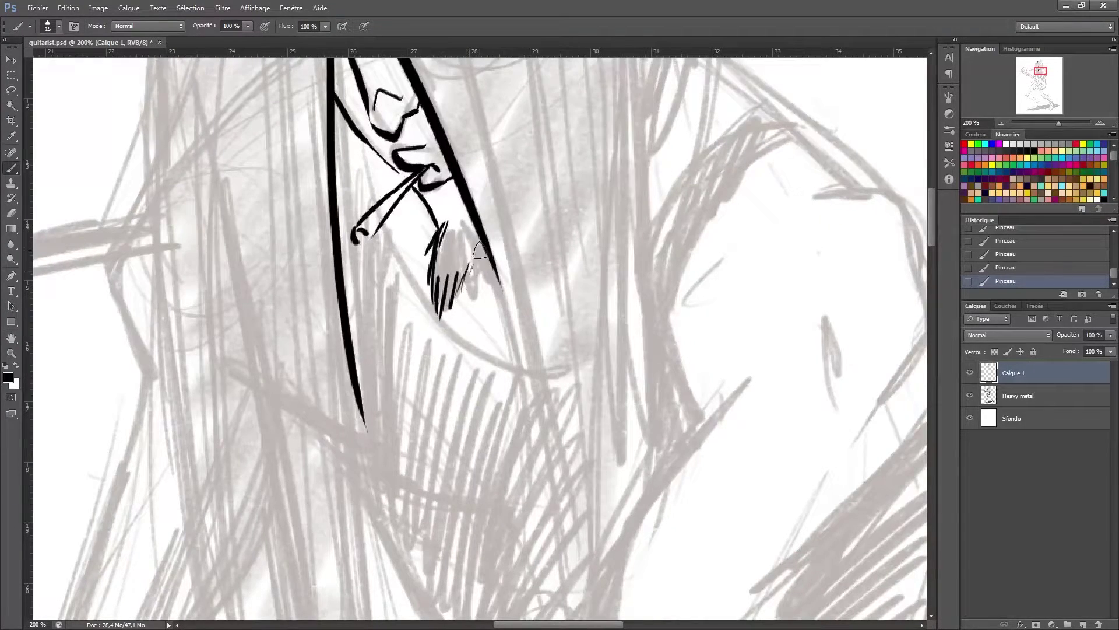
pyautogui.scroll(10, 524, 188)
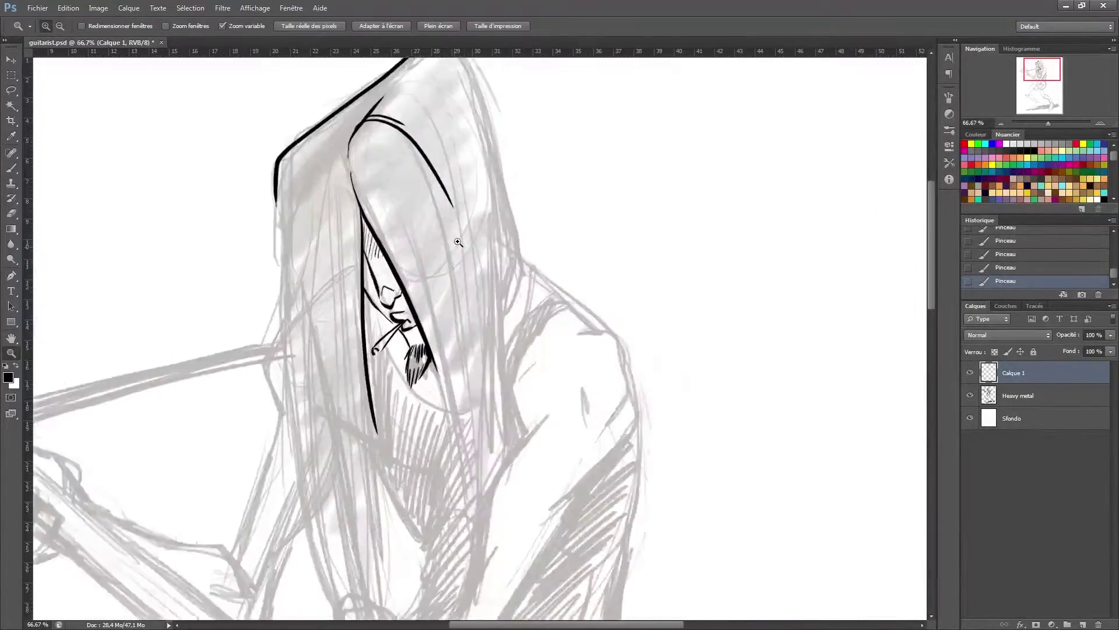
pyautogui.press('z')
pyautogui.scroll(-5, 502, 262)
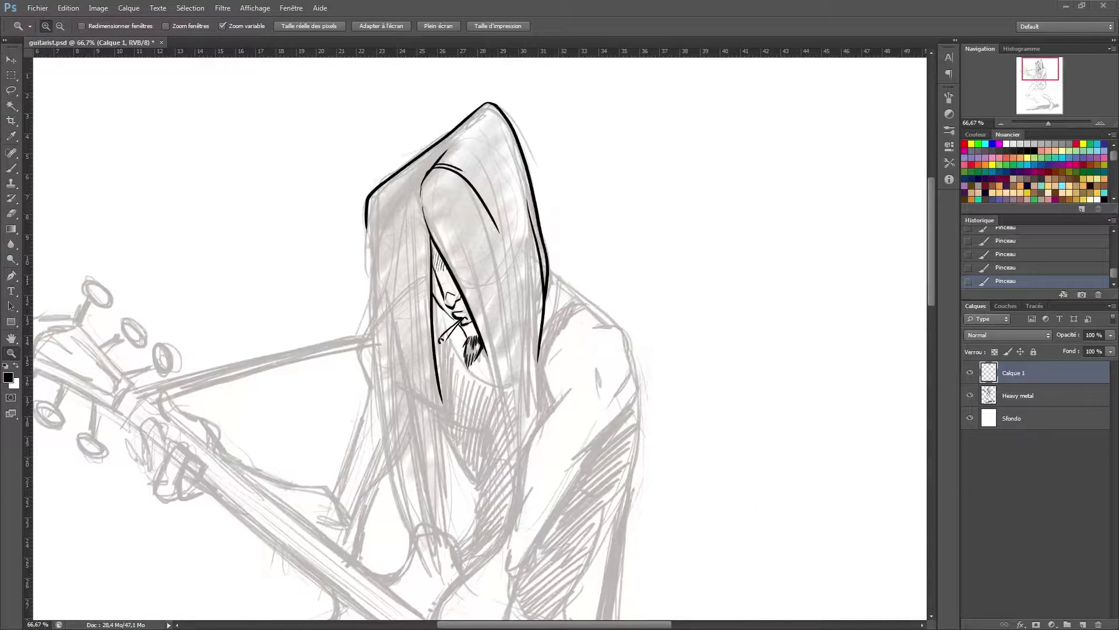
pyautogui.press('e')
pyautogui.scroll(2, 545, 309)
pyautogui.moveTo(217, 271); pyautogui.dragTo(233, 309)
# Erase the nose lines with the normale eraser preset and redraw two short nose strokes
pyautogui.click(23, 26)
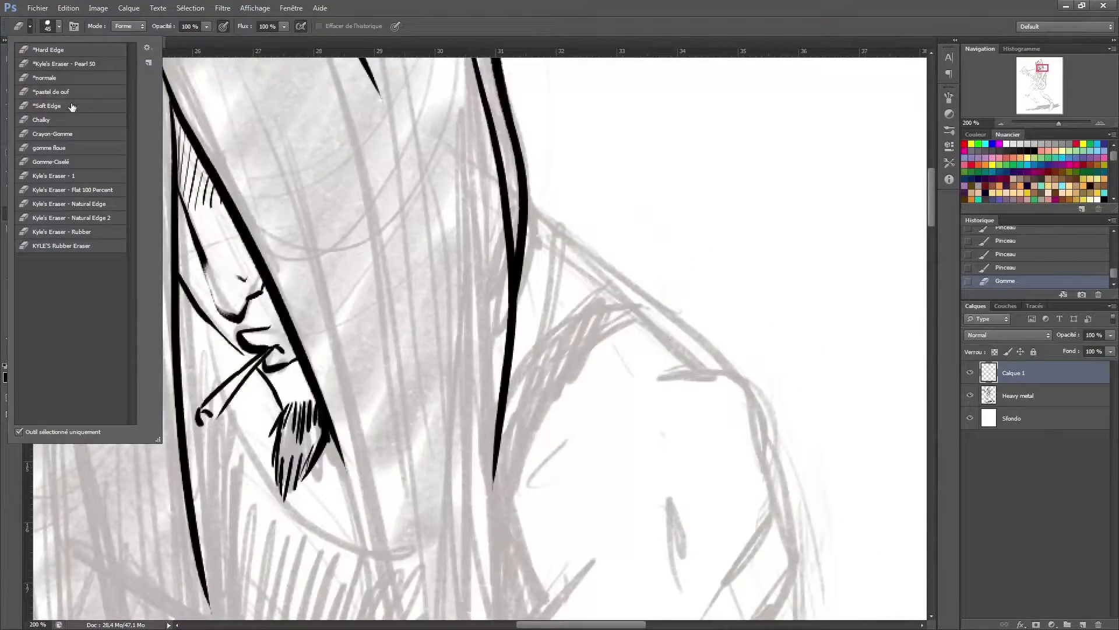
pyautogui.click(53, 77)
pyautogui.moveTo(221, 268)
pyautogui.mouseDown()
pyautogui.moveTo(245, 315)
pyautogui.moveTo(262, 297)
pyautogui.moveTo(254, 293)
pyautogui.mouseUp()
pyautogui.press('b')
pyautogui.moveTo(235, 243); pyautogui.dragTo(245, 257)
pyautogui.moveTo(474, 405)
pyautogui.mouseDown()
pyautogui.moveTo(573, 163)
pyautogui.moveTo(490, 475)
pyautogui.mouseUp()
# Ink a long hair strand past the face, a shoulder diagonal and curved hair contour strokes
pyautogui.moveTo(350, 146); pyautogui.dragTo(466, 612)
pyautogui.moveTo(525, 525); pyautogui.dragTo(475, 101)
pyautogui.moveTo(525, 233); pyautogui.dragTo(532, 389)
pyautogui.moveTo(443, 221); pyautogui.dragTo(477, 539)
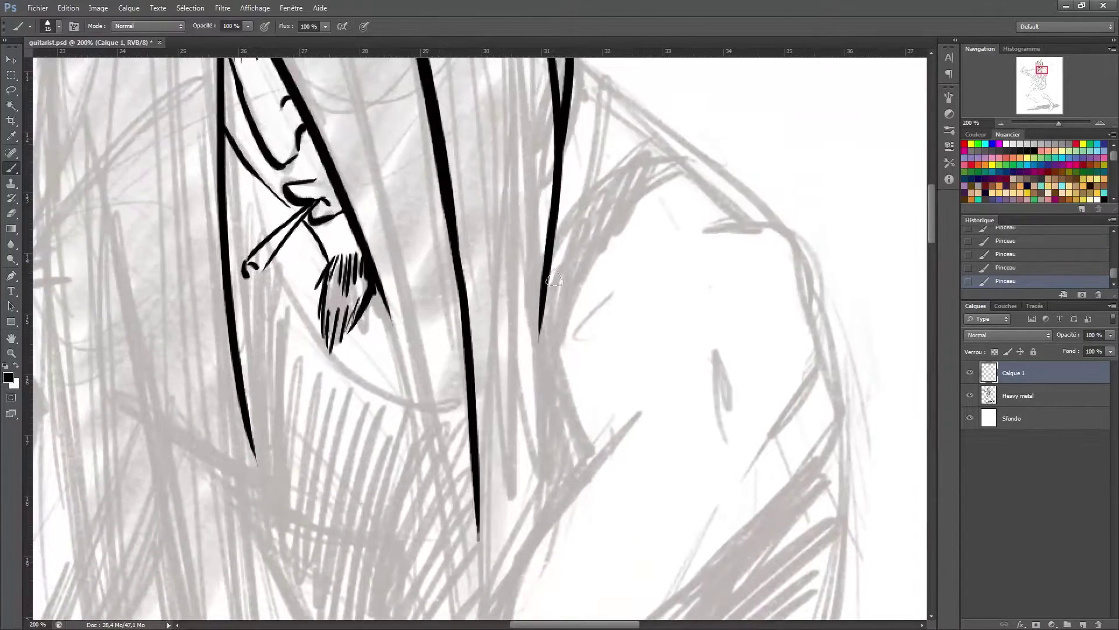
pyautogui.moveTo(554, 279); pyautogui.dragTo(411, 419)
pyautogui.moveTo(429, 198); pyautogui.dragTo(506, 268)
pyautogui.moveTo(471, 233); pyautogui.dragTo(554, 298)
pyautogui.moveTo(553, 298)
pyautogui.mouseDown()
pyautogui.moveTo(432, 168)
pyautogui.moveTo(496, 230)
pyautogui.mouseUp()
pyautogui.moveTo(452, 229)
pyautogui.mouseDown()
pyautogui.moveTo(529, 262)
pyautogui.moveTo(670, 292)
pyautogui.moveTo(706, 328)
pyautogui.mouseUp()
# Ink the shoulder curve, the arm's outer contour extended downward, and an inner arm line
pyautogui.press('e')
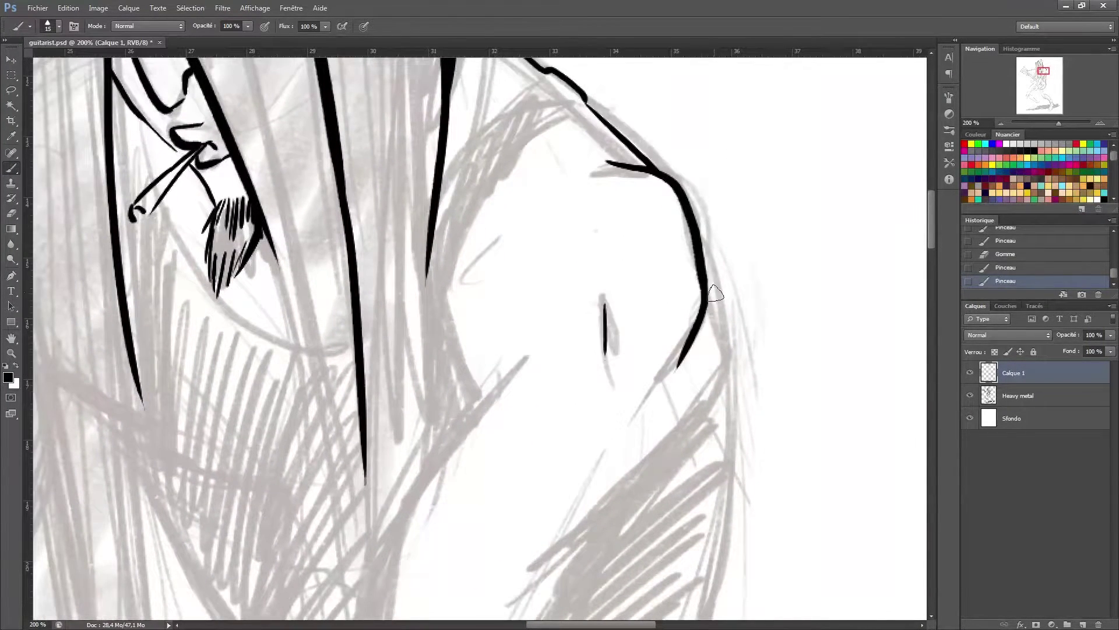
pyautogui.moveTo(712, 289); pyautogui.dragTo(628, 511)
pyautogui.moveTo(628, 512); pyautogui.dragTo(647, 372)
pyautogui.moveTo(647, 233); pyautogui.dragTo(643, 446)
pyautogui.moveTo(594, 175); pyautogui.dragTo(469, 507)
pyautogui.moveTo(558, 142); pyautogui.dragTo(449, 291)
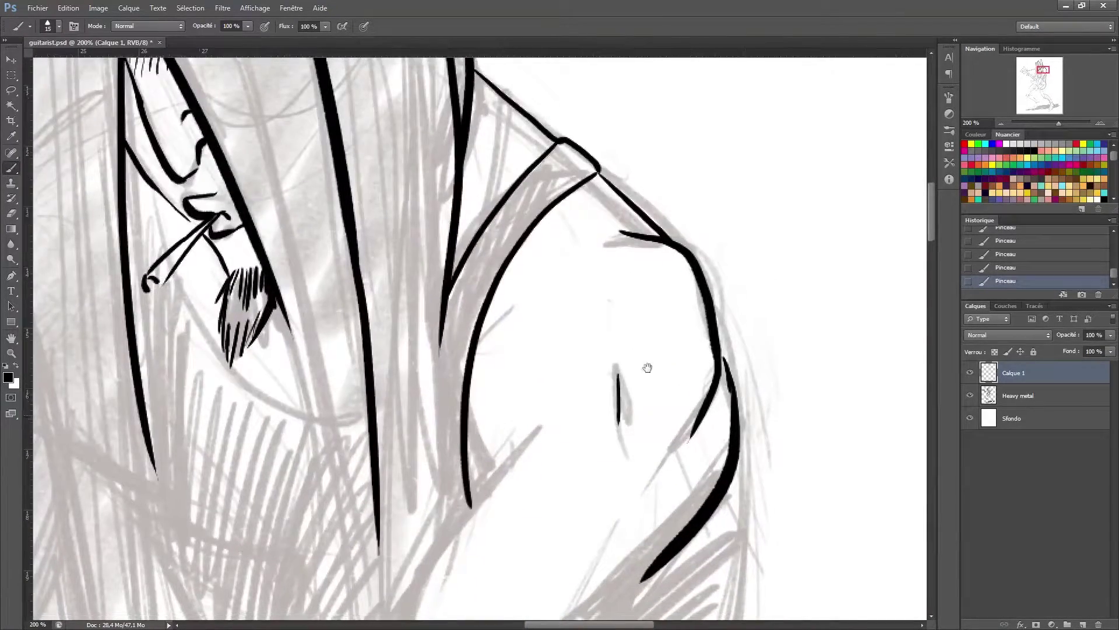
# Ink the chin curve under the beard, redrawing it once, and the cigarette's second edge
pyautogui.moveTo(647, 367); pyautogui.dragTo(780, 308)
pyautogui.moveTo(301, 230); pyautogui.dragTo(501, 348)
pyautogui.hotkey('ctrl', 'z')
pyautogui.moveTo(303, 219)
pyautogui.mouseDown()
pyautogui.moveTo(501, 349)
pyautogui.moveTo(372, 252)
pyautogui.mouseUp()
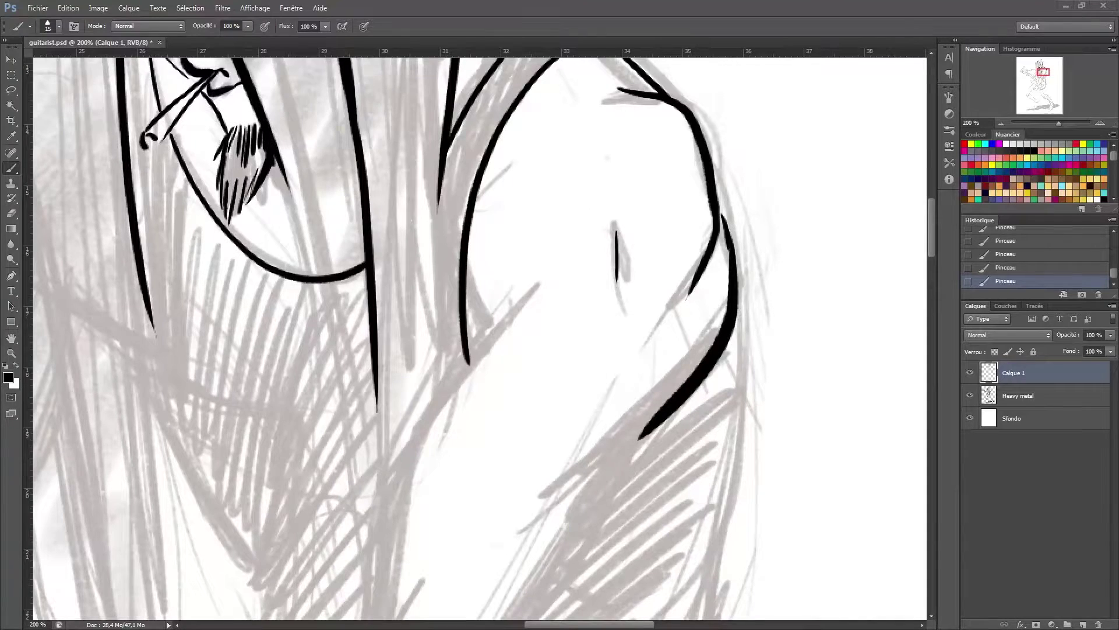
pyautogui.moveTo(460, 334); pyautogui.dragTo(518, 376)
pyautogui.press('e')
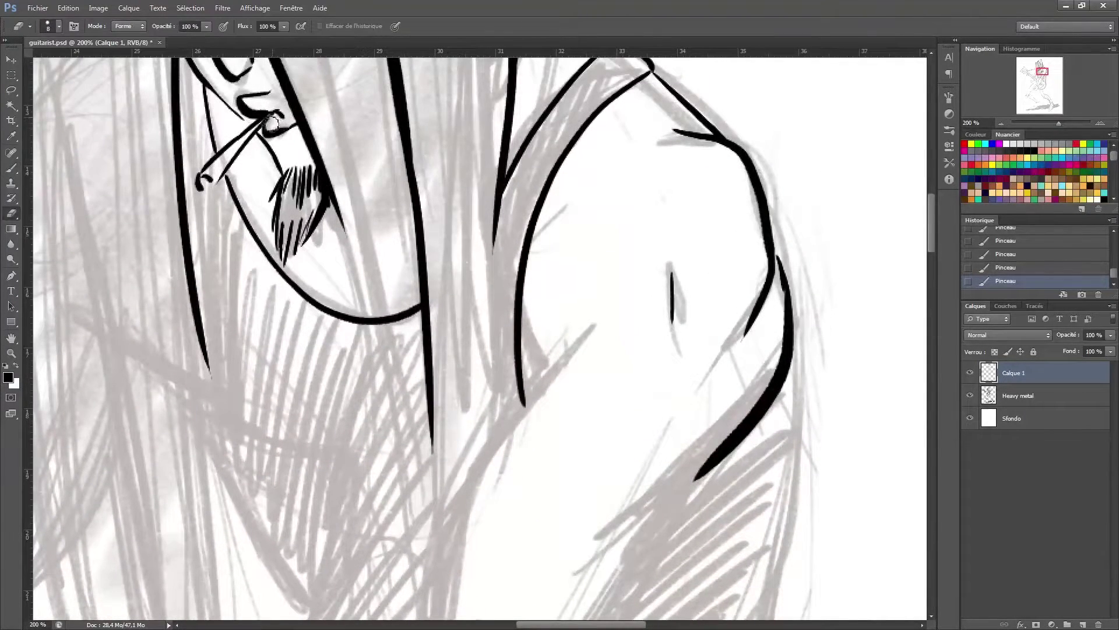
pyautogui.press('b')
pyautogui.moveTo(277, 115)
pyautogui.mouseDown()
pyautogui.moveTo(210, 178)
pyautogui.moveTo(188, 411)
pyautogui.mouseUp()
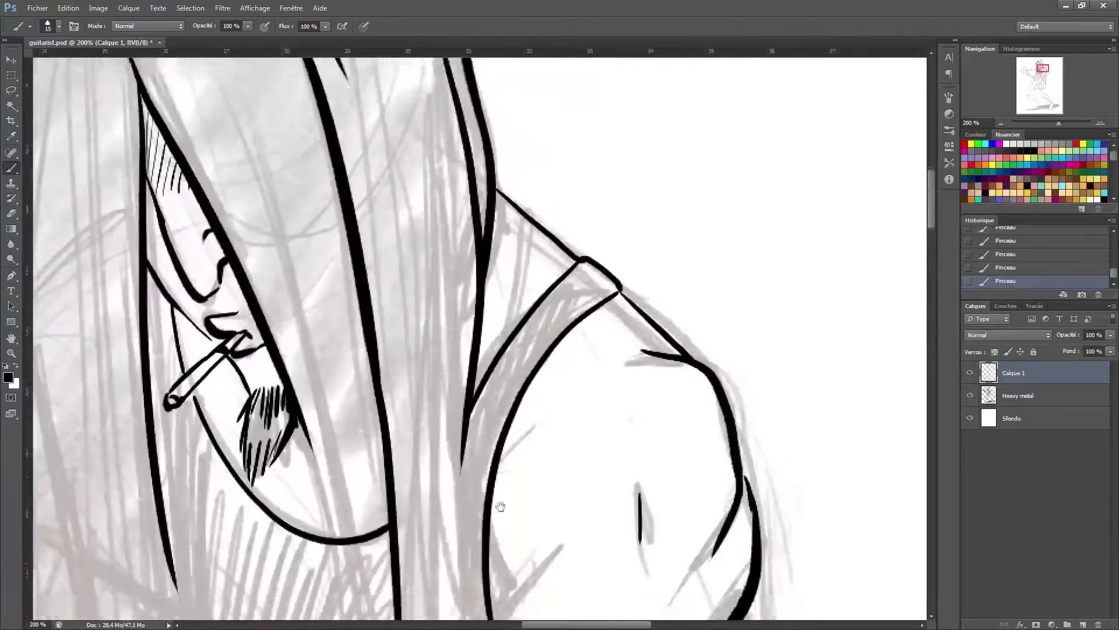
# Ink more long hair strands and the arm line lower down the figure
pyautogui.moveTo(499, 500); pyautogui.dragTo(438, 68)
pyautogui.moveTo(444, 140); pyautogui.dragTo(324, 525)
pyautogui.moveTo(618, 279)
pyautogui.mouseDown()
pyautogui.moveTo(513, 375)
pyautogui.moveTo(647, 130)
pyautogui.mouseUp()
pyautogui.moveTo(732, 58); pyautogui.dragTo(483, 376)
# Zoom between 100% and 300% to inspect the arm above the guitar
pyautogui.hotkey('ctrl', '-')
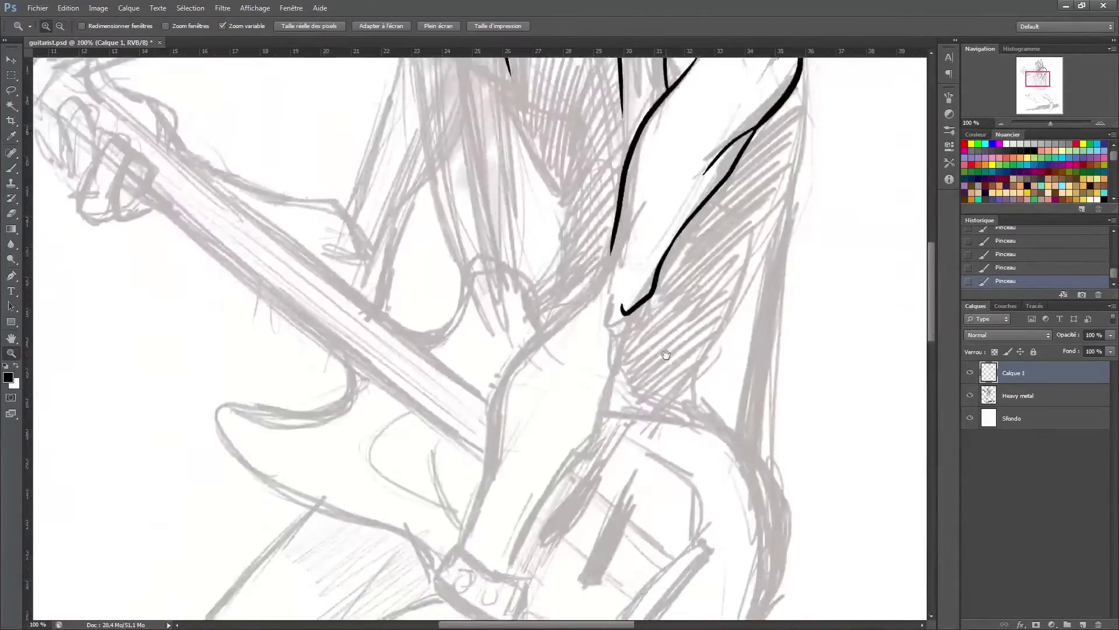
pyautogui.moveTo(589, 230)
pyautogui.mouseDown()
pyautogui.moveTo(379, 412)
pyautogui.moveTo(466, 175)
pyautogui.mouseUp()
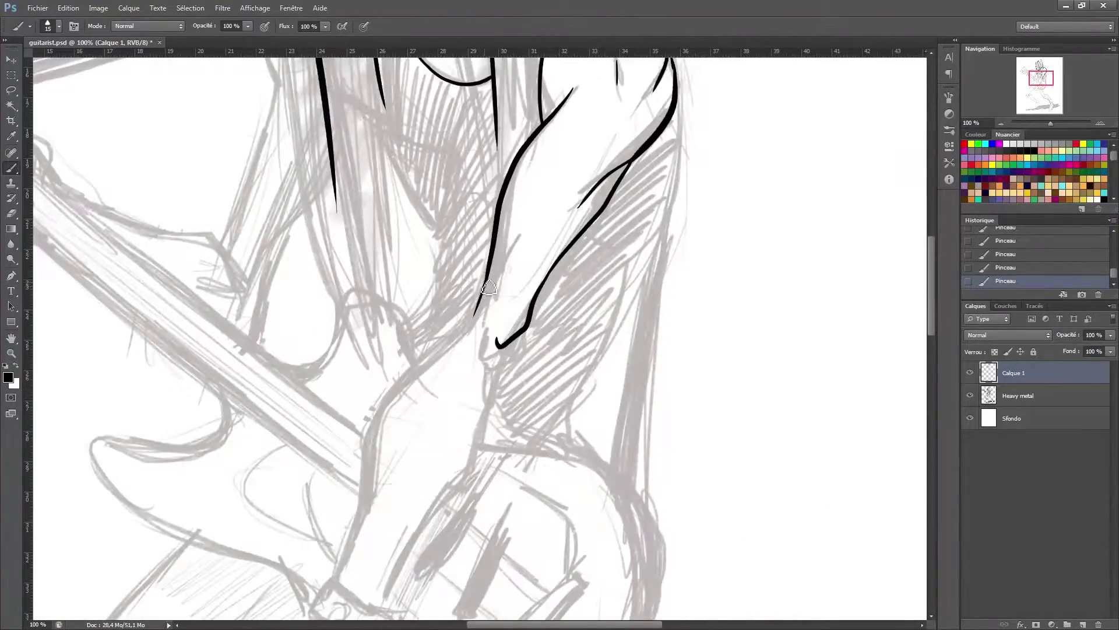
pyautogui.moveTo(467, 408); pyautogui.dragTo(525, 204)
pyautogui.moveTo(525, 437); pyautogui.dragTo(554, 305)
pyautogui.press('z')
pyautogui.click(554, 305)
pyautogui.click(553, 308)
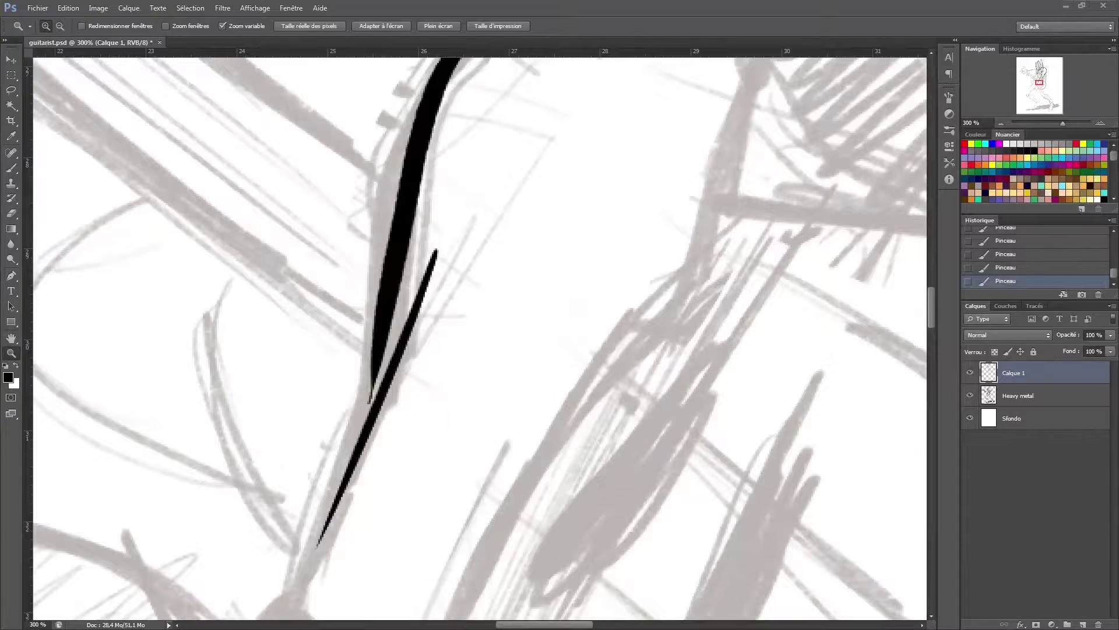
pyautogui.hotkey('ctrl', '-')
pyautogui.hotkey('ctrl', '-')
pyautogui.moveTo(409, 175); pyautogui.dragTo(466, 408)
# Ink a short line and a longer stroke running down the arm
pyautogui.press('b')
pyautogui.moveTo(400, 181); pyautogui.dragTo(379, 194)
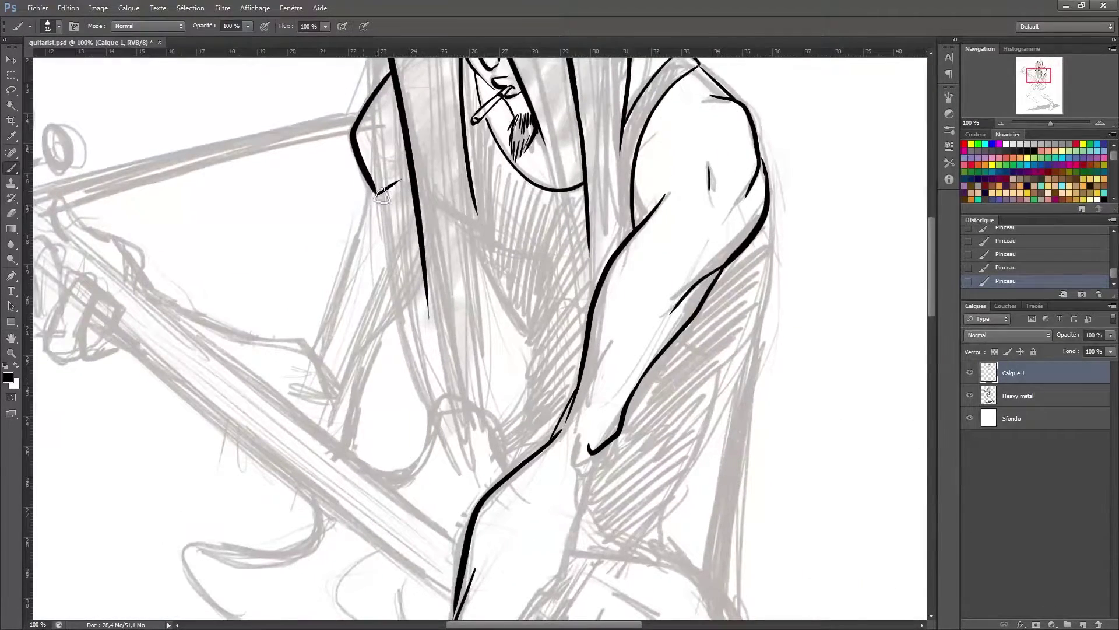
pyautogui.moveTo(397, 313); pyautogui.dragTo(348, 436)
pyautogui.moveTo(499, 314); pyautogui.dragTo(516, 277)
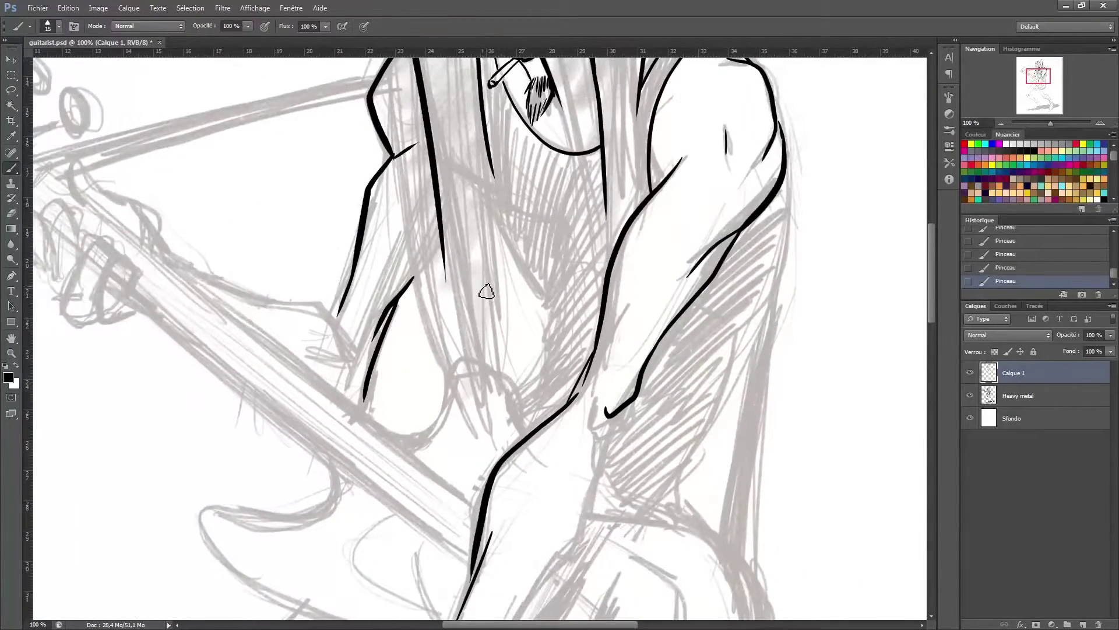
pyautogui.moveTo(525, 233); pyautogui.dragTo(425, 367)
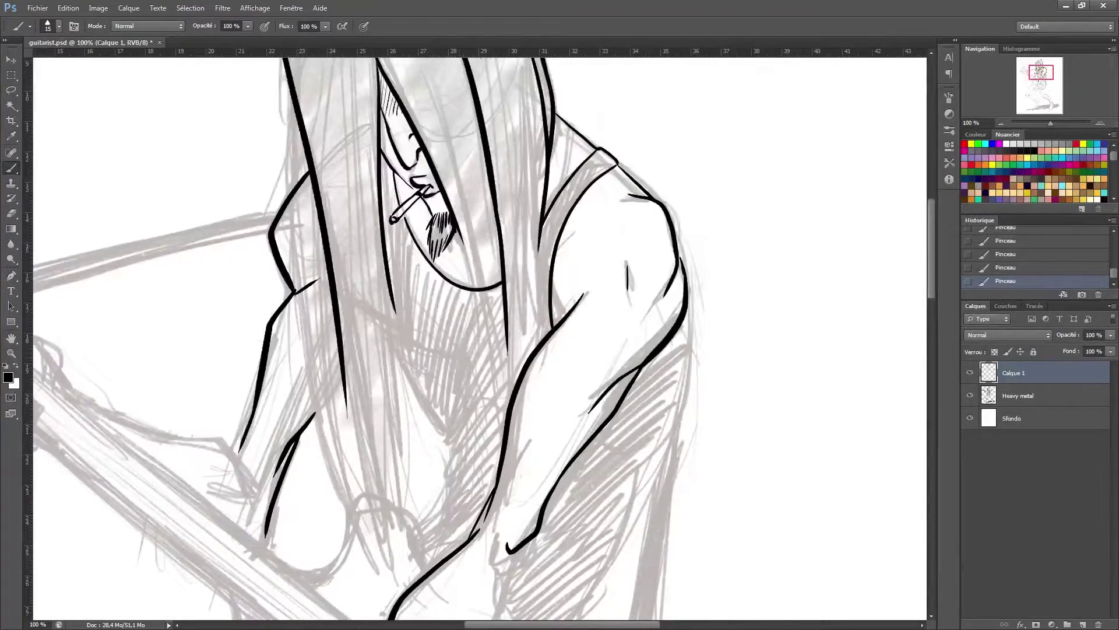
pyautogui.moveTo(444, 455); pyautogui.dragTo(498, 339)
# Zoom in on the shoulder, return to 100%, and pan to the guitar area
pyautogui.moveTo(745, 80)
pyautogui.mouseDown()
pyautogui.moveTo(582, 242)
pyautogui.moveTo(660, 317)
pyautogui.mouseUp()
pyautogui.keyDown('ctrl'); pyautogui.click(582, 243); pyautogui.keyUp('ctrl')
pyautogui.hotkey('ctrl', '1')
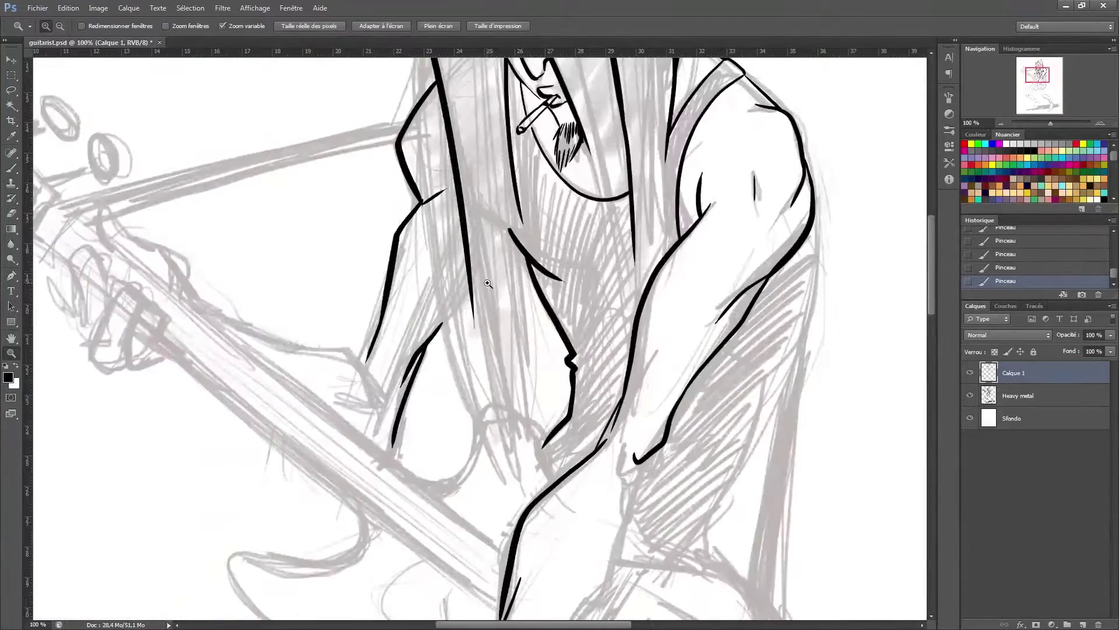
pyautogui.moveTo(503, 274); pyautogui.dragTo(502, 325)
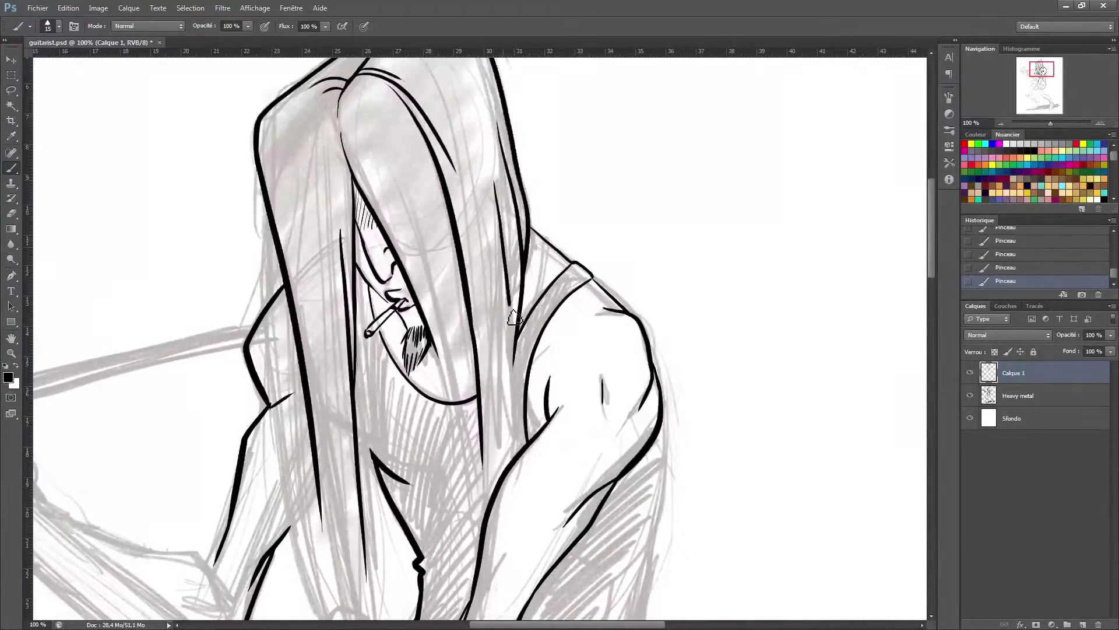
pyautogui.moveTo(487, 465); pyautogui.dragTo(610, 245)
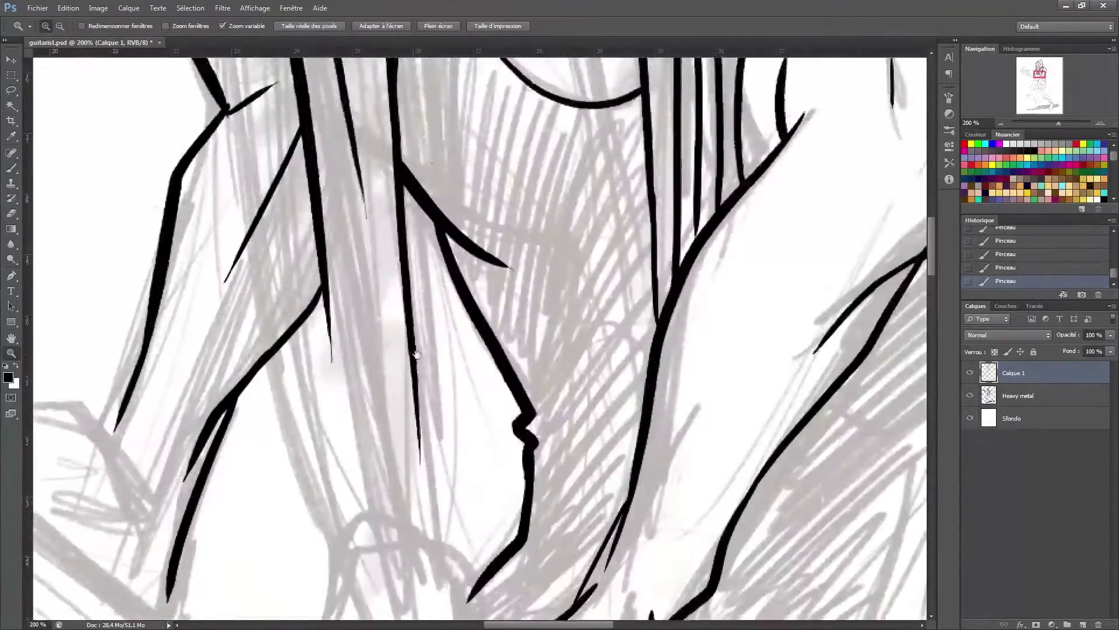
# Ink a hair strand running down the chest toward the arm
pyautogui.moveTo(417, 354); pyautogui.dragTo(453, 354)
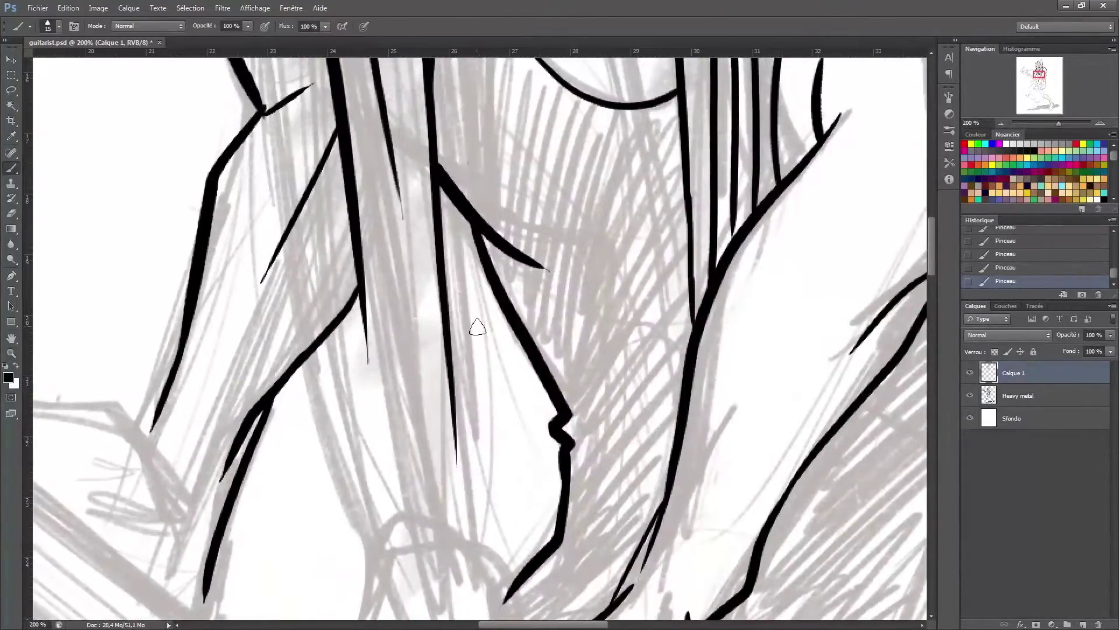
pyautogui.scroll(-3, 413, 363)
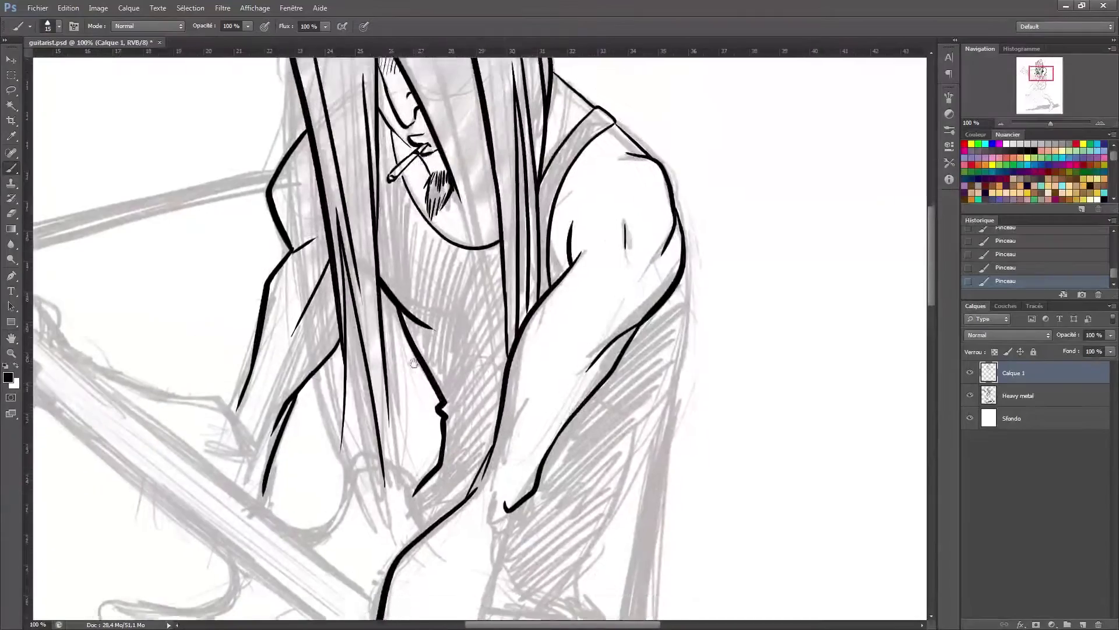
pyautogui.moveTo(389, 294); pyautogui.dragTo(445, 434)
pyautogui.scroll(2, 478, 458)
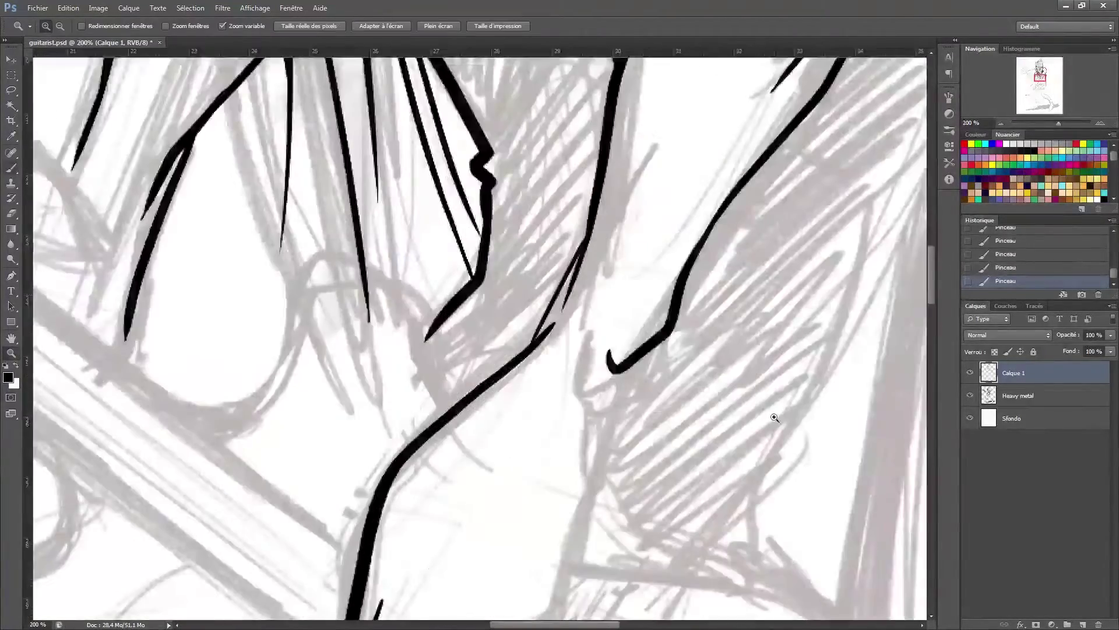
pyautogui.scroll(-2, 570, 295)
pyautogui.moveTo(605, 511); pyautogui.dragTo(641, 583)
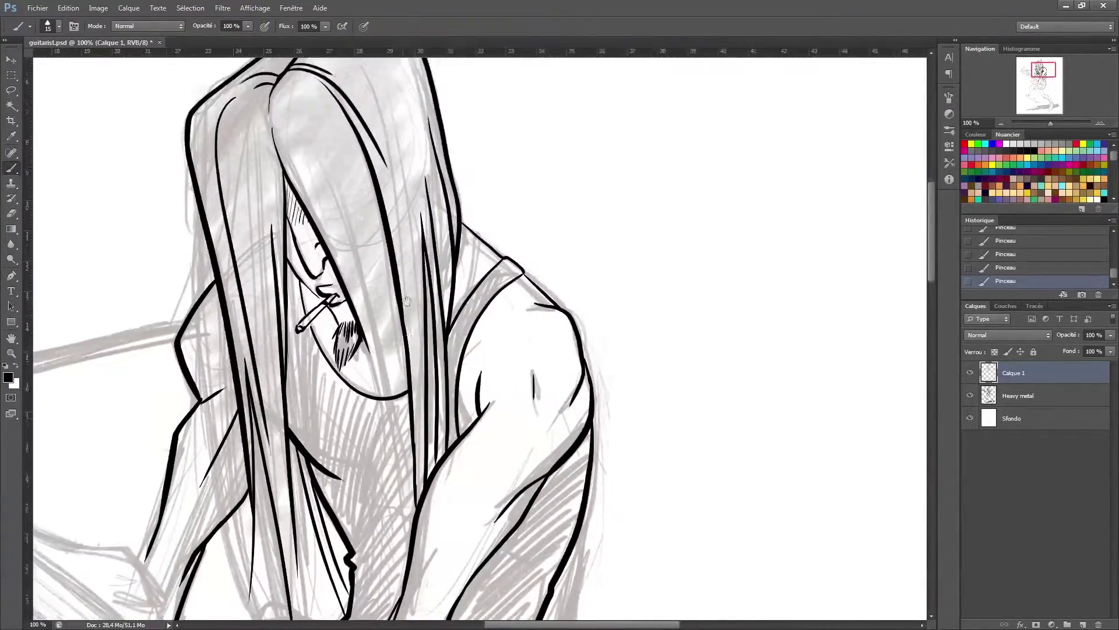
pyautogui.scroll(2, 465, 155)
# Adjust the zoom around the face and strumming arm
pyautogui.press('z')
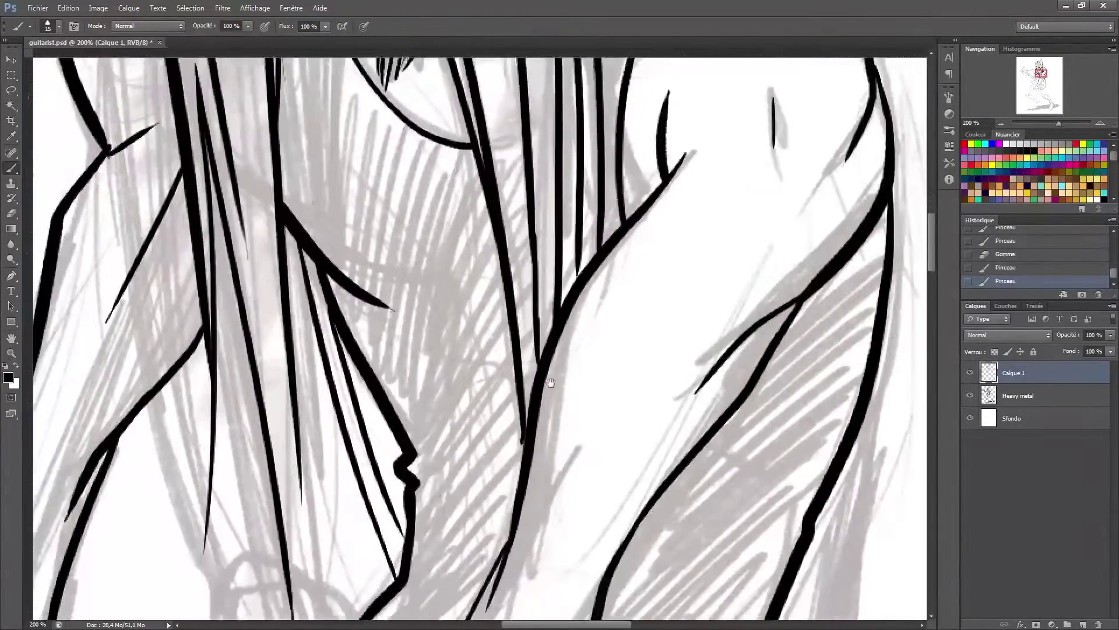
pyautogui.scroll(-4, 466, 154)
pyautogui.scroll(3, 470, 221)
pyautogui.scroll(-1, 470, 221)
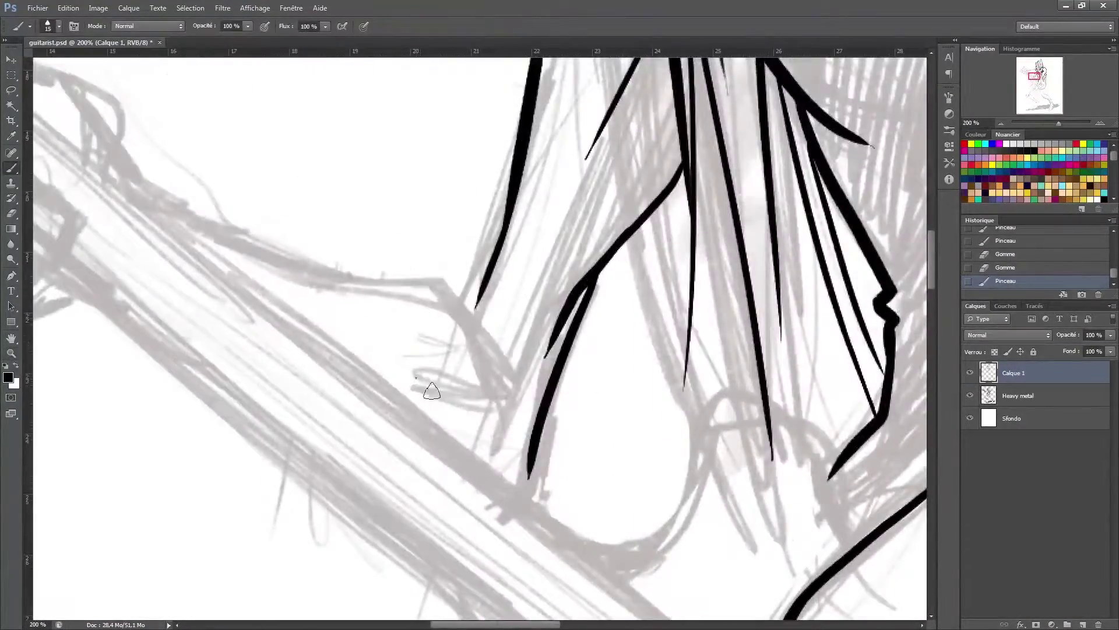
pyautogui.scroll(2, 425, 383)
pyautogui.press('b')
# Pan to the guitar neck and forearm and zoom in on the wristband area
pyautogui.moveTo(233, 233); pyautogui.dragTo(399, 422)
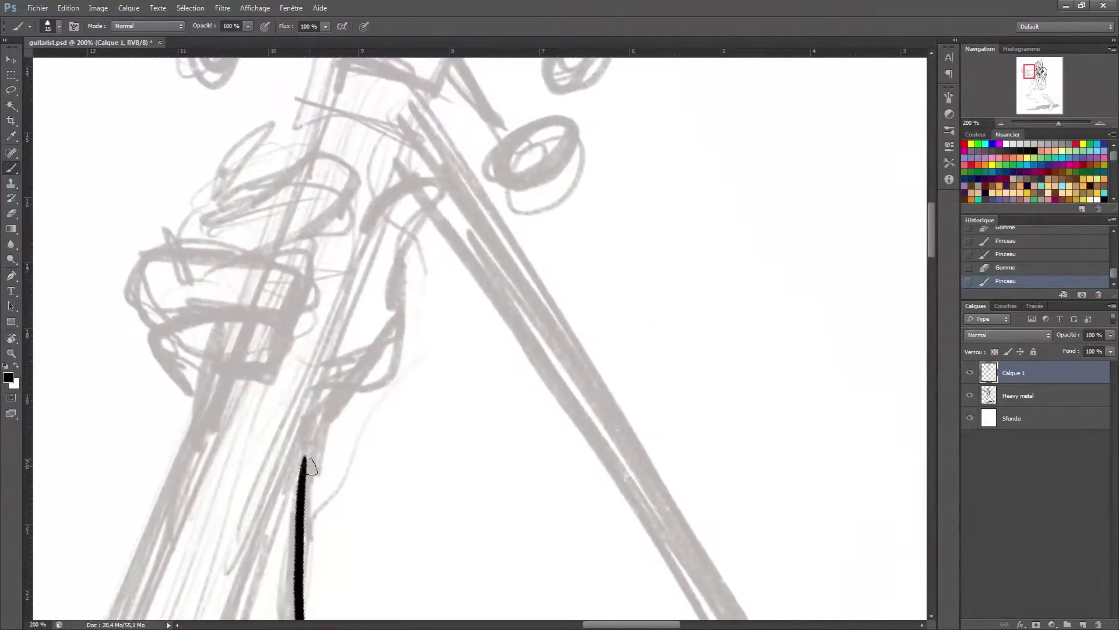
pyautogui.press('z')
pyautogui.scroll(-2, 524, 292)
pyautogui.moveTo(538, 116); pyautogui.dragTo(584, 237)
pyautogui.press('b')
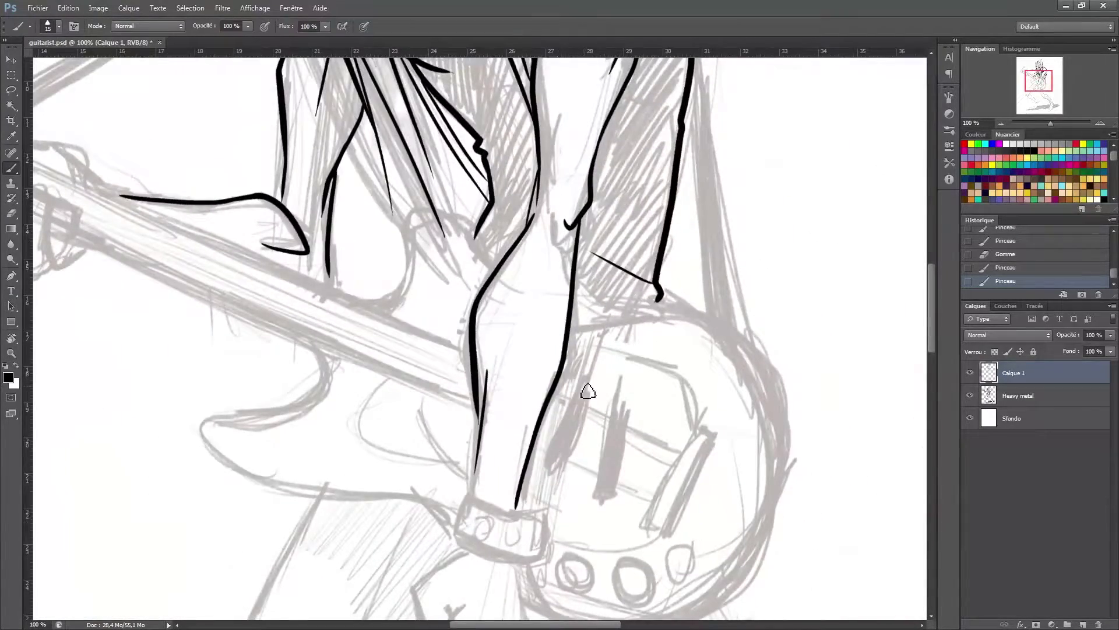
pyautogui.moveTo(587, 387)
pyautogui.mouseDown()
pyautogui.moveTo(529, 406)
pyautogui.moveTo(696, 175)
pyautogui.mouseUp()
pyautogui.scroll(2, 533, 395)
# Ink the hand outline below the wristband, the wrist's right edge and a wristband spike
pyautogui.moveTo(585, 183); pyautogui.dragTo(492, 265)
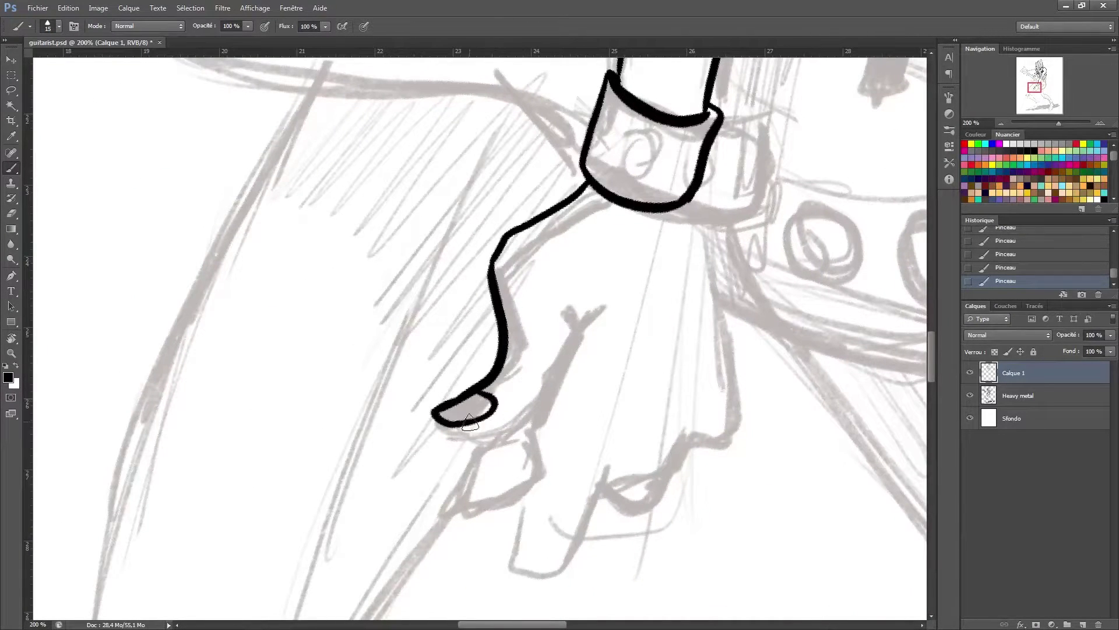
pyautogui.moveTo(488, 404); pyautogui.dragTo(411, 388)
pyautogui.moveTo(430, 337)
pyautogui.mouseDown()
pyautogui.moveTo(452, 342)
pyautogui.moveTo(382, 411)
pyautogui.mouseUp()
pyautogui.moveTo(384, 408); pyautogui.dragTo(234, 401)
pyautogui.moveTo(454, 187); pyautogui.dragTo(464, 237)
pyautogui.moveTo(466, 373)
pyautogui.mouseDown()
pyautogui.moveTo(558, 245)
pyautogui.moveTo(522, 369)
pyautogui.moveTo(551, 395)
pyautogui.moveTo(502, 523)
pyautogui.mouseUp()
pyautogui.moveTo(415, 211); pyautogui.dragTo(380, 205)
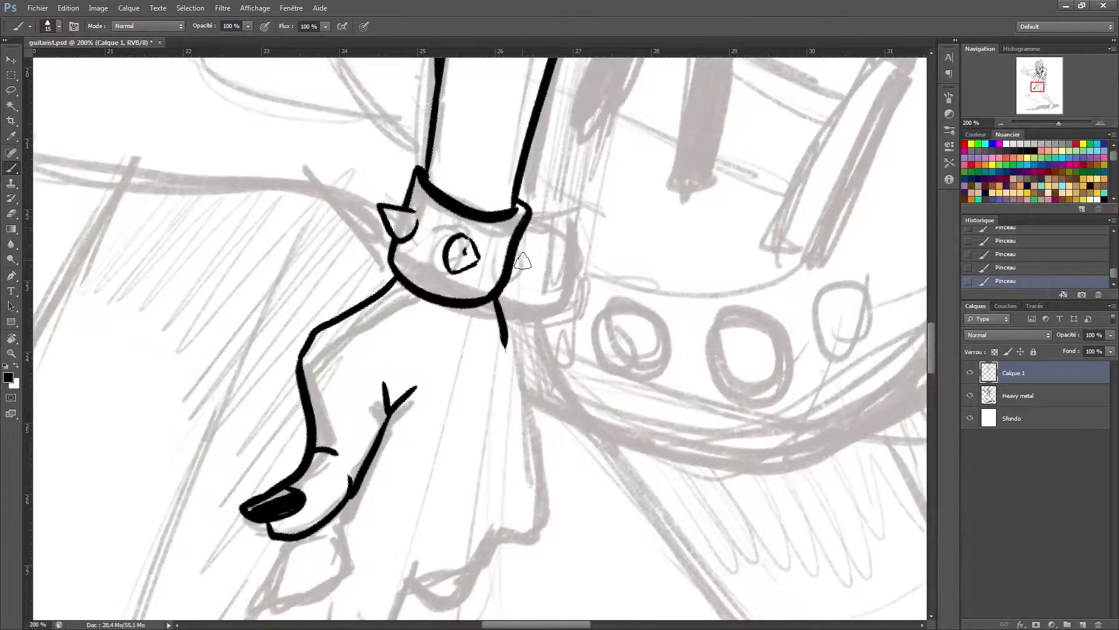
# Extend the finger's edge and close off the fingertip outline
pyautogui.moveTo(522, 261); pyautogui.dragTo(555, 95)
pyautogui.moveTo(388, 311); pyautogui.dragTo(354, 483)
pyautogui.moveTo(416, 458); pyautogui.dragTo(365, 495)
pyautogui.moveTo(443, 408); pyautogui.dragTo(523, 455)
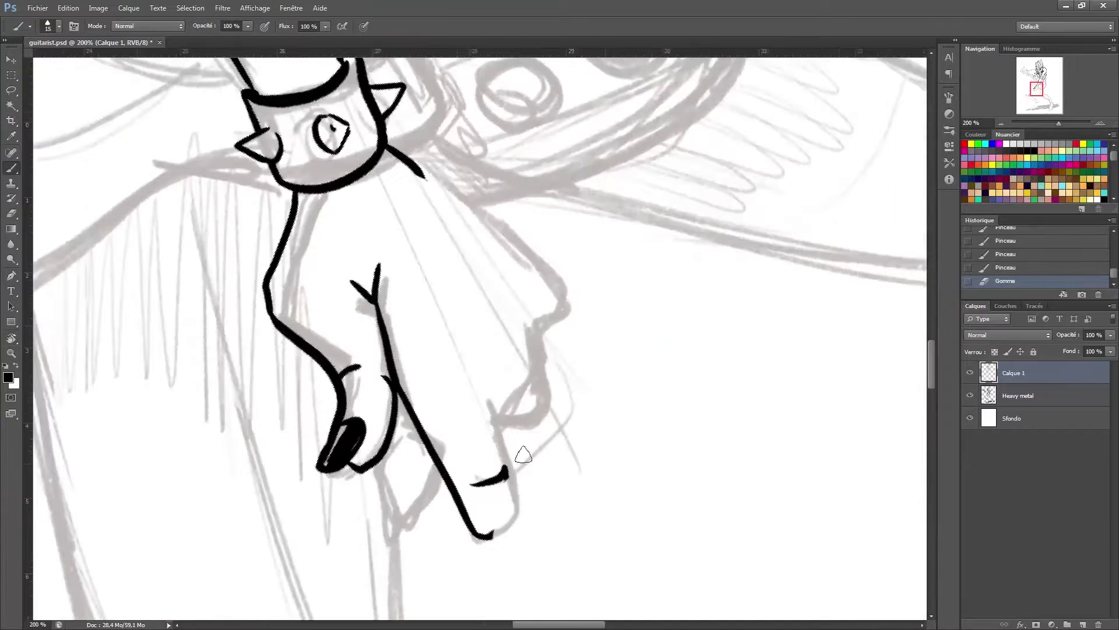
pyautogui.moveTo(503, 494); pyautogui.dragTo(488, 534)
pyautogui.moveTo(530, 445); pyautogui.dragTo(488, 350)
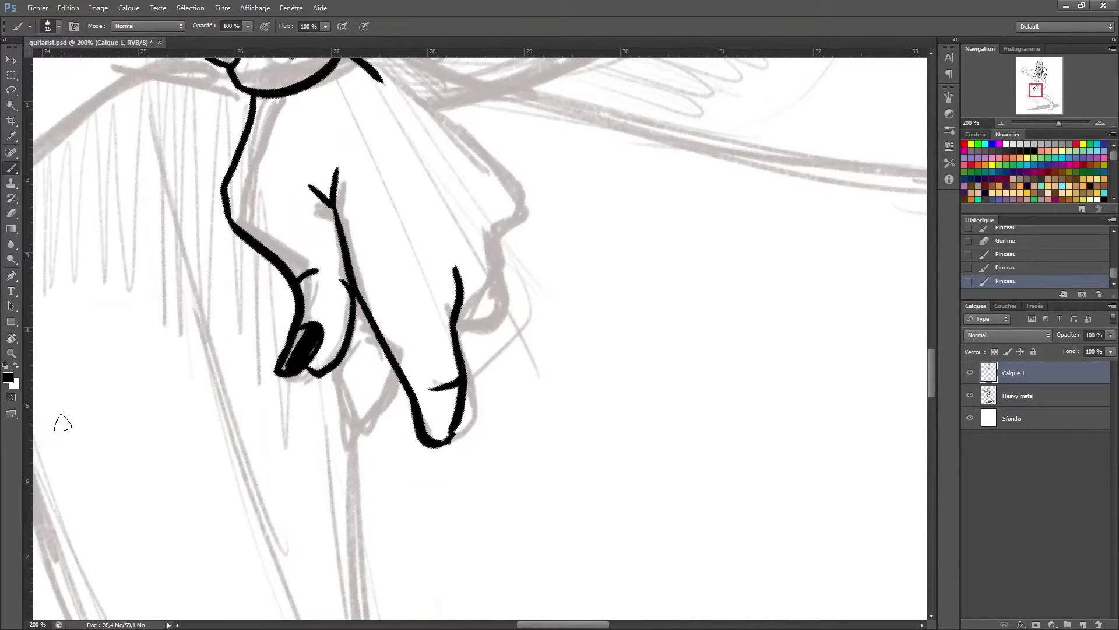
# Erase stray ink on the hand, then ink the finger outlines, knuckle line and outer contour
pyautogui.press('e')
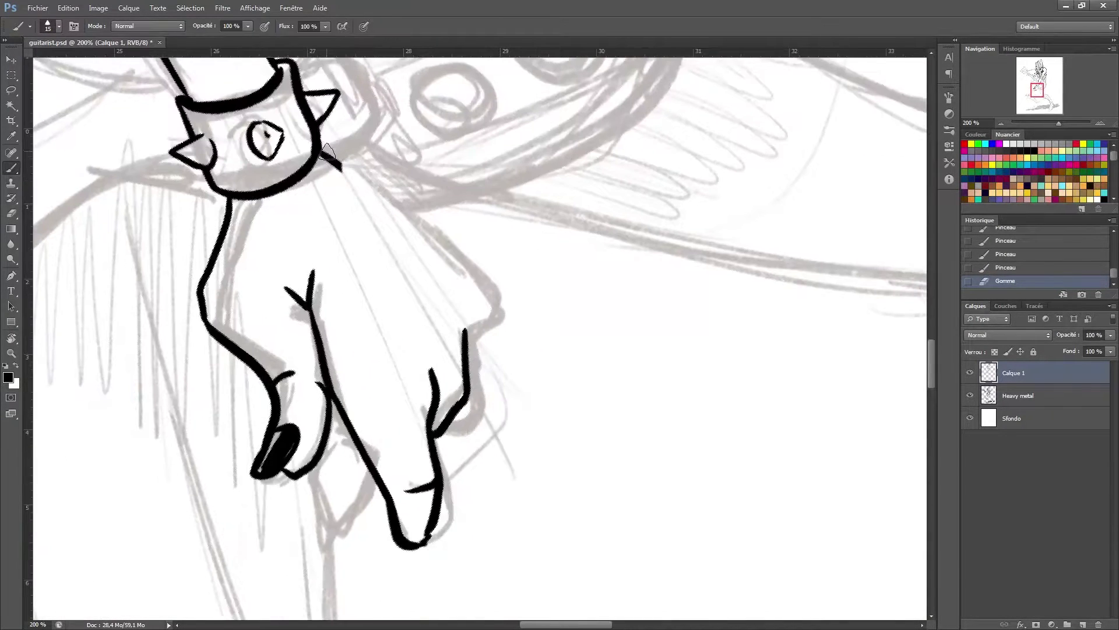
pyautogui.moveTo(525, 292); pyautogui.dragTo(408, 175)
pyautogui.moveTo(542, 117); pyautogui.dragTo(548, 192)
pyautogui.moveTo(408, 349); pyautogui.dragTo(355, 371)
pyautogui.press('b')
pyautogui.moveTo(420, 283)
pyautogui.mouseDown()
pyautogui.moveTo(370, 329)
pyautogui.moveTo(336, 387)
pyautogui.mouseUp()
pyautogui.moveTo(408, 525); pyautogui.dragTo(460, 523)
pyautogui.moveTo(326, 155); pyautogui.dragTo(495, 303)
pyautogui.moveTo(495, 318); pyautogui.dragTo(511, 458)
pyautogui.moveTo(472, 314); pyautogui.dragTo(469, 380)
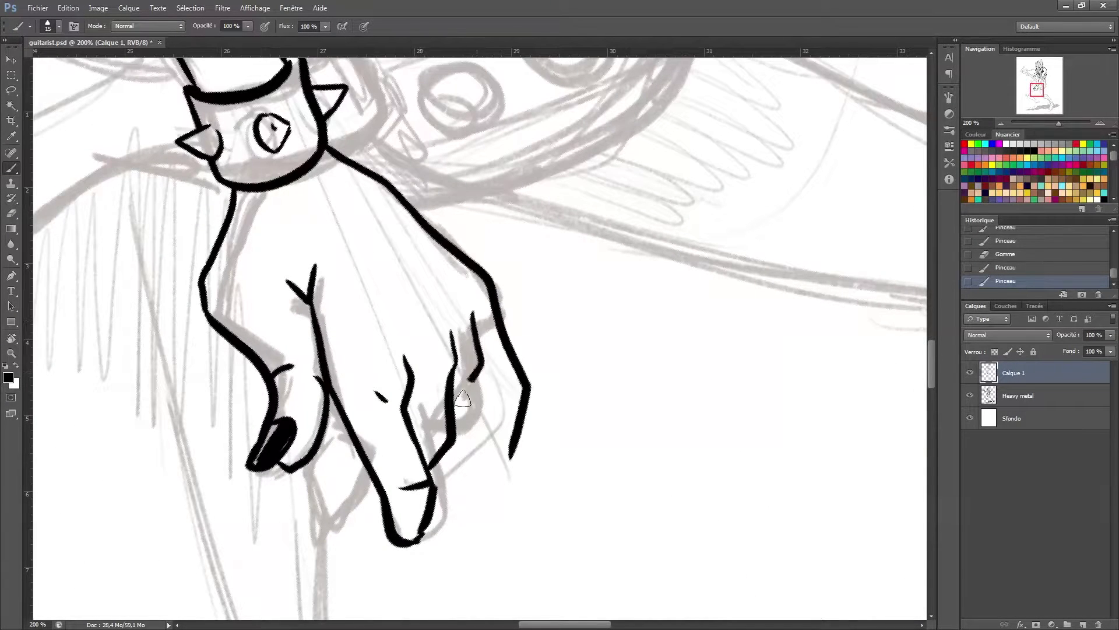
# Clean up ink near the fingertip and ink the pick held between the fingers
pyautogui.press('z')
pyautogui.moveTo(505, 464); pyautogui.dragTo(490, 464)
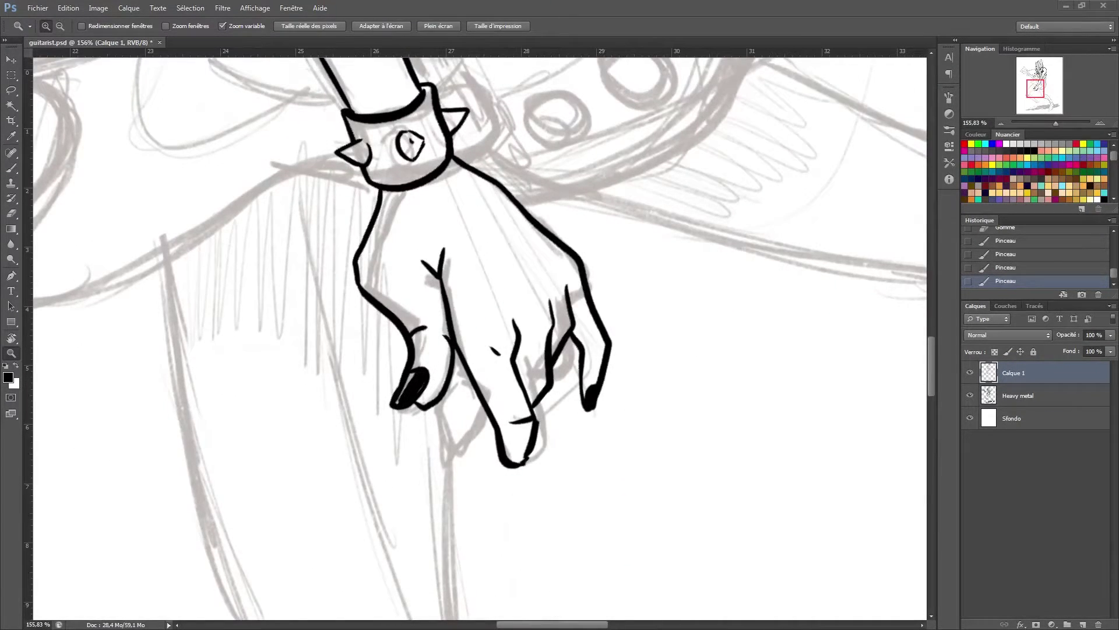
pyautogui.press('e')
pyautogui.moveTo(627, 371); pyautogui.dragTo(527, 401)
pyautogui.moveTo(415, 390)
pyautogui.mouseDown()
pyautogui.moveTo(420, 429)
pyautogui.moveTo(401, 491)
pyautogui.mouseUp()
pyautogui.press('b')
pyautogui.moveTo(413, 399); pyautogui.dragTo(424, 366)
pyautogui.moveTo(356, 331)
pyautogui.mouseDown()
pyautogui.moveTo(367, 376)
pyautogui.moveTo(397, 392)
pyautogui.mouseUp()
pyautogui.moveTo(386, 425); pyautogui.dragTo(398, 394)
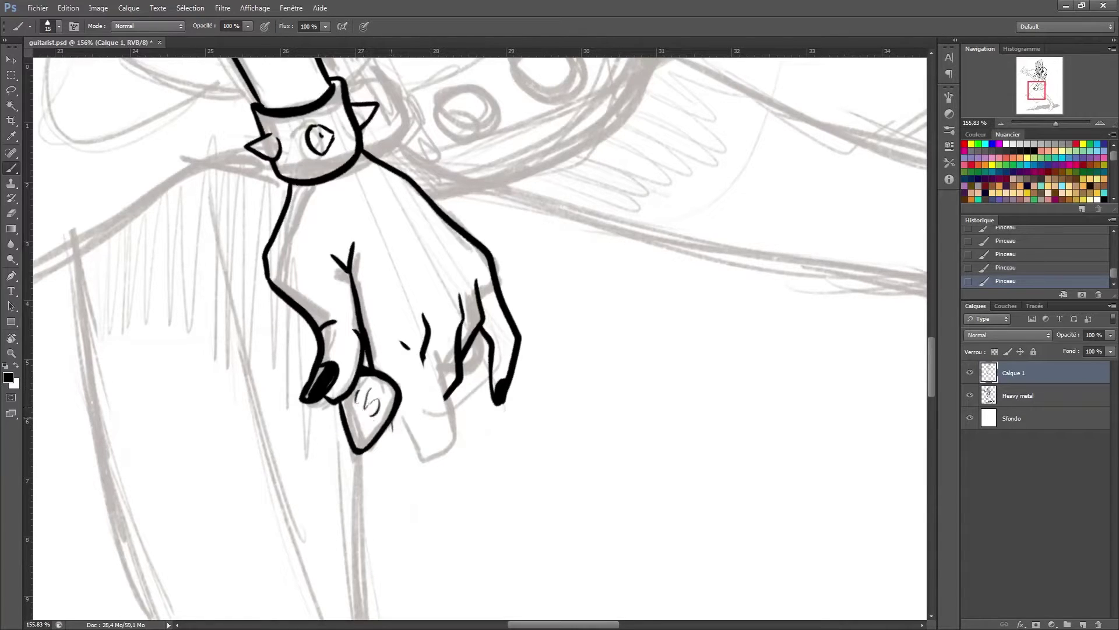
# Alternately erase and redraw the fingertip and lower finger strokes
pyautogui.moveTo(461, 447); pyautogui.dragTo(481, 336)
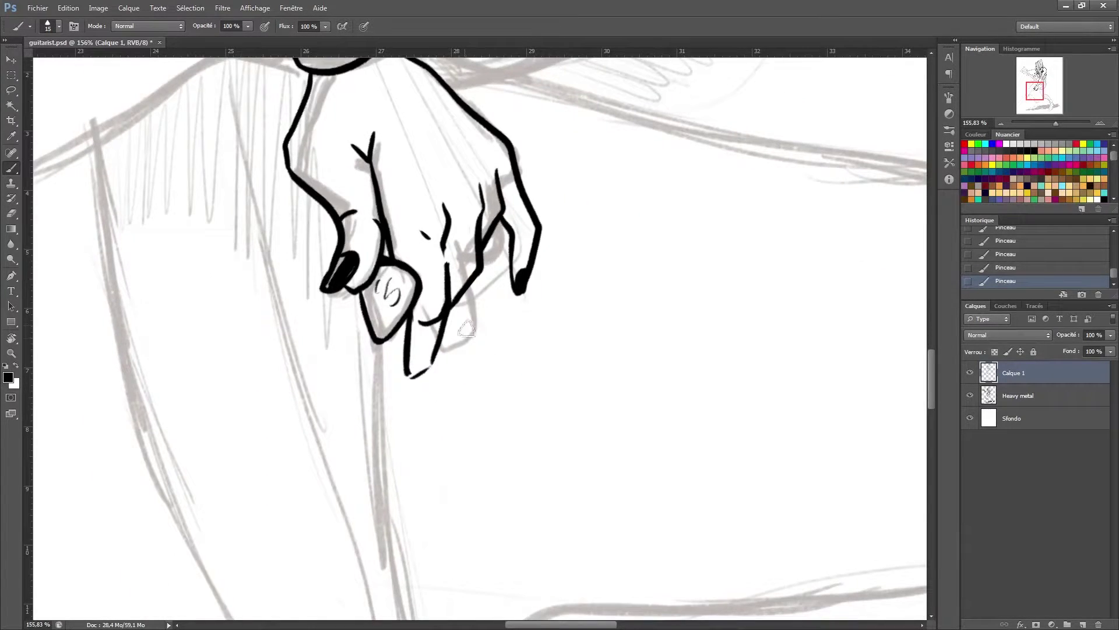
pyautogui.press('e')
pyautogui.moveTo(402, 376); pyautogui.dragTo(432, 366)
pyautogui.press('b')
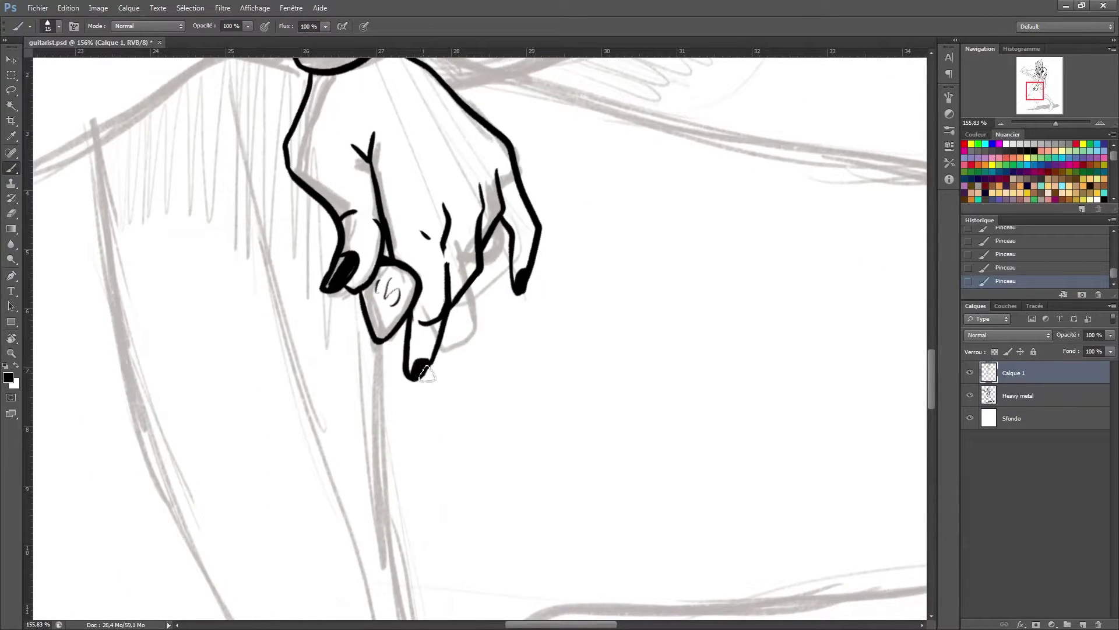
pyautogui.press('e')
pyautogui.moveTo(460, 280)
pyautogui.mouseDown()
pyautogui.moveTo(475, 271)
pyautogui.moveTo(451, 317)
pyautogui.mouseUp()
pyautogui.press('b')
pyautogui.moveTo(420, 319); pyautogui.dragTo(441, 317)
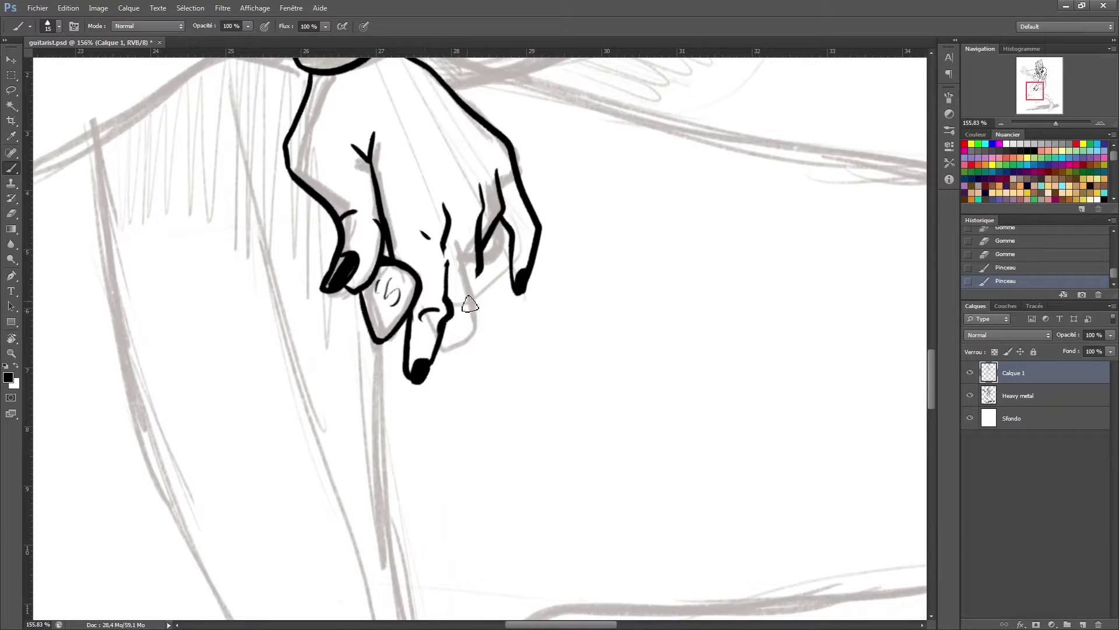
pyautogui.press('e')
pyautogui.moveTo(485, 262); pyautogui.dragTo(481, 201)
# Trim the stroke near the ring finger, add a knuckle stroke, and reset the view upright
pyautogui.press('e')
pyautogui.moveTo(484, 274); pyautogui.dragTo(488, 222)
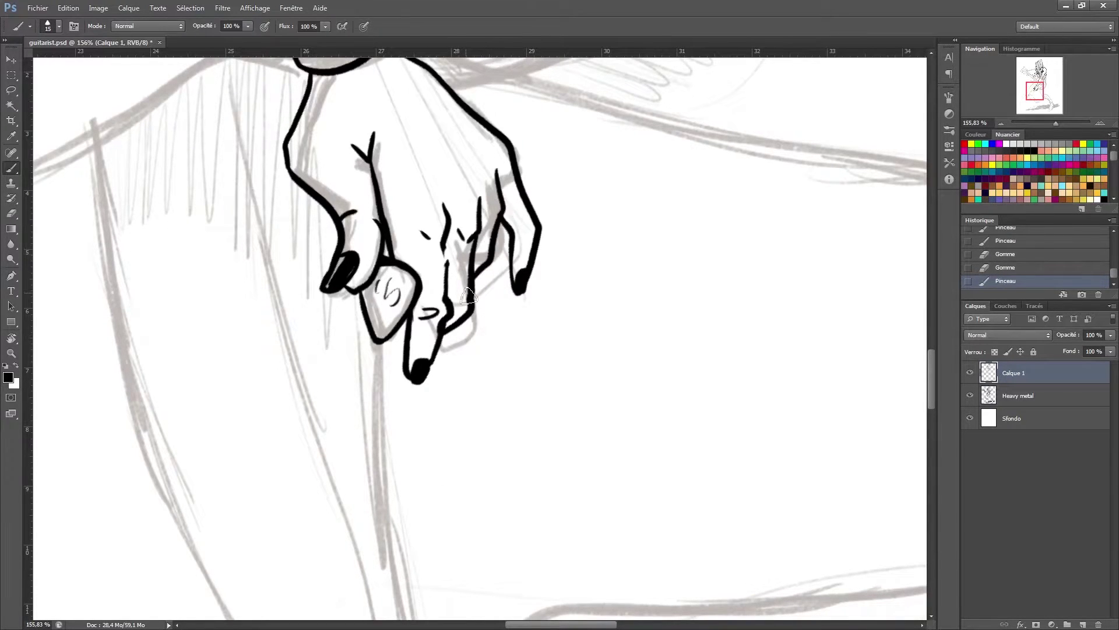
pyautogui.moveTo(349, 317); pyautogui.dragTo(389, 317)
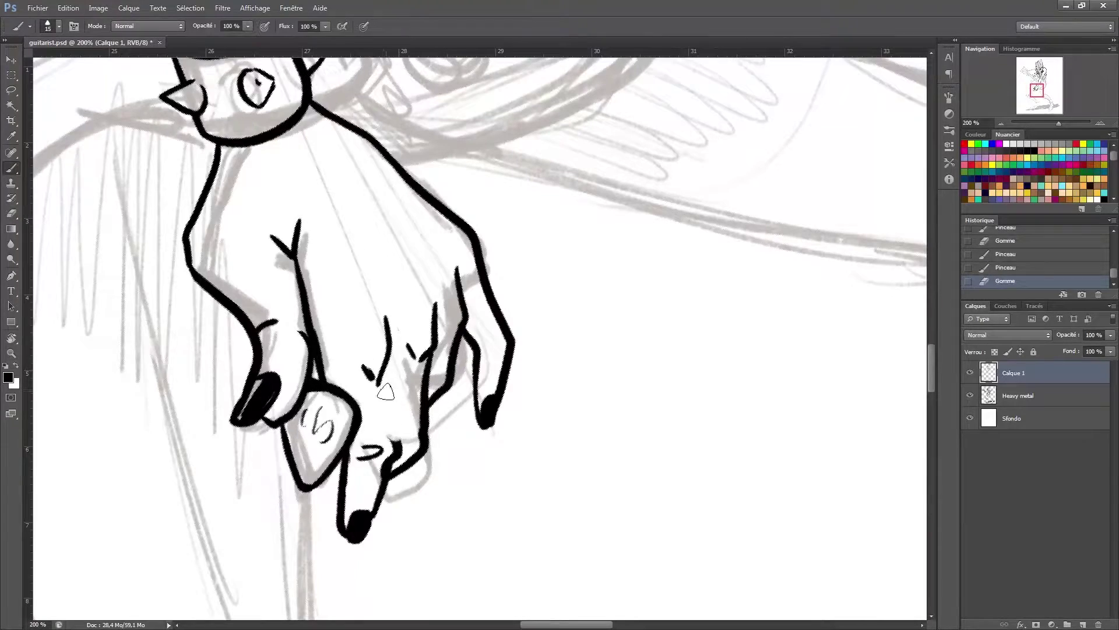
pyautogui.moveTo(385, 393); pyautogui.dragTo(389, 448)
pyautogui.moveTo(325, 187); pyautogui.dragTo(308, 426)
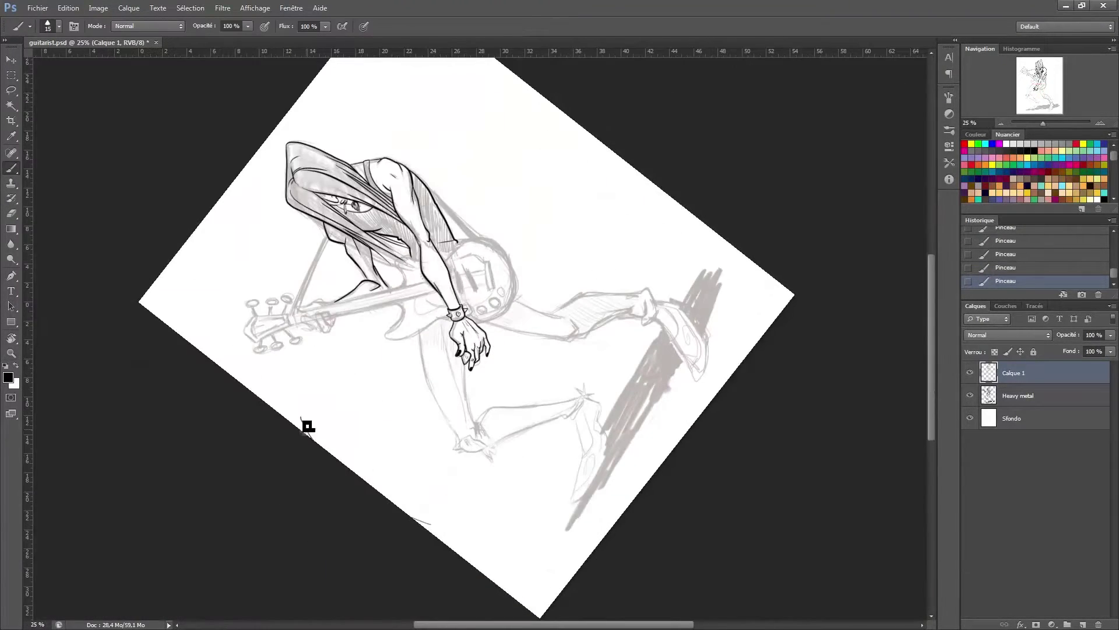
pyautogui.press('Escape')
pyautogui.press('z')
pyautogui.moveTo(396, 301); pyautogui.dragTo(420, 301)
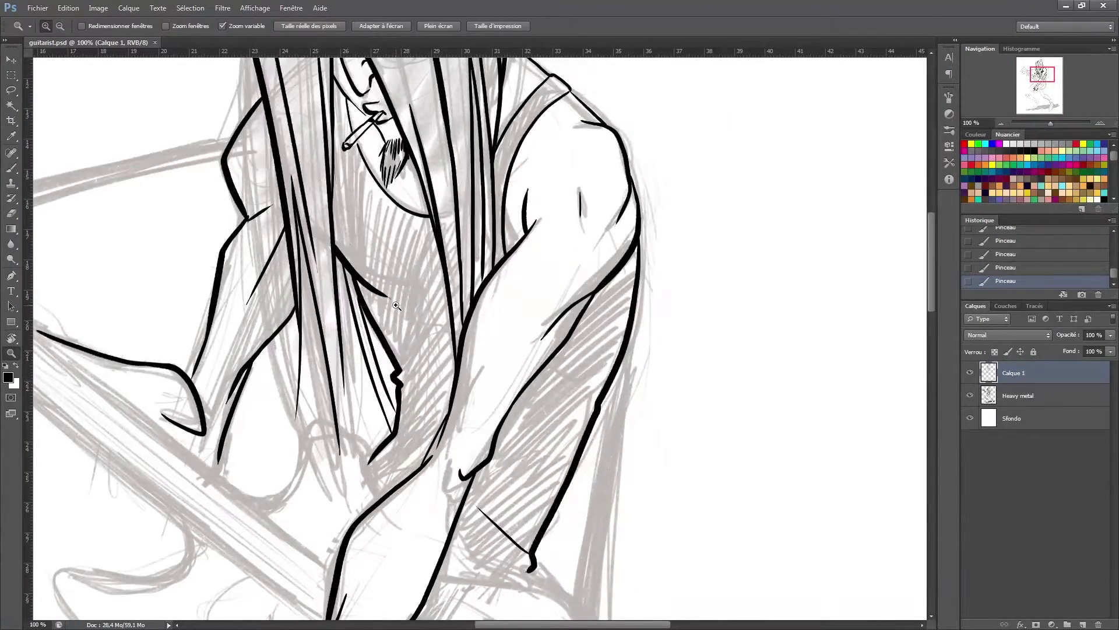
pyautogui.moveTo(396, 376); pyautogui.dragTo(816, 58)
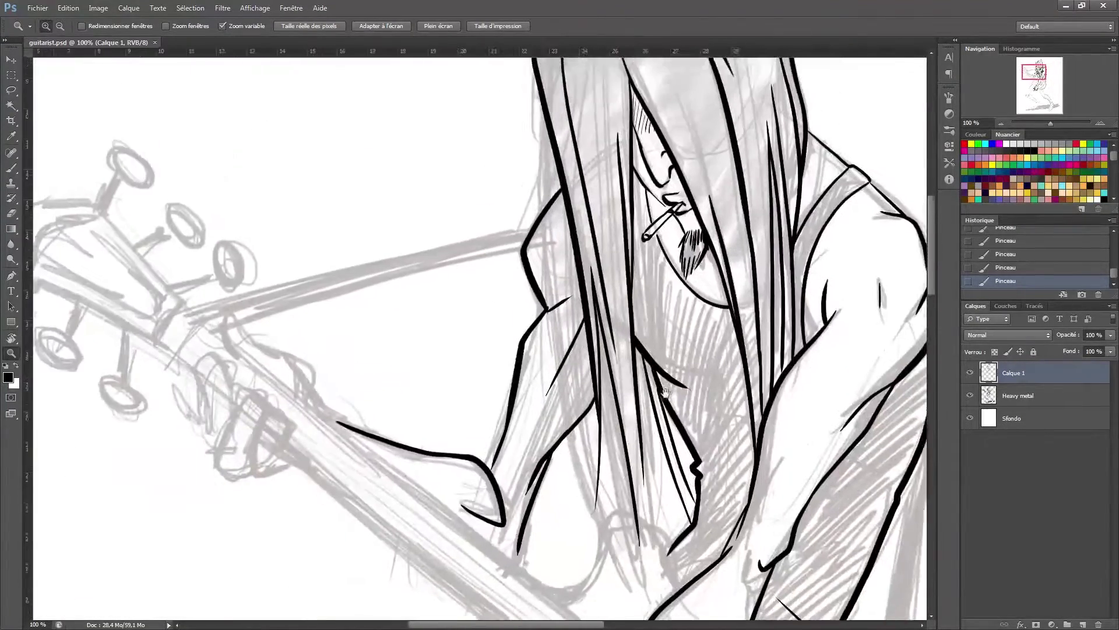
# Zoom in to check the inked hand and wrist, then return the view to 100%
pyautogui.press('b')
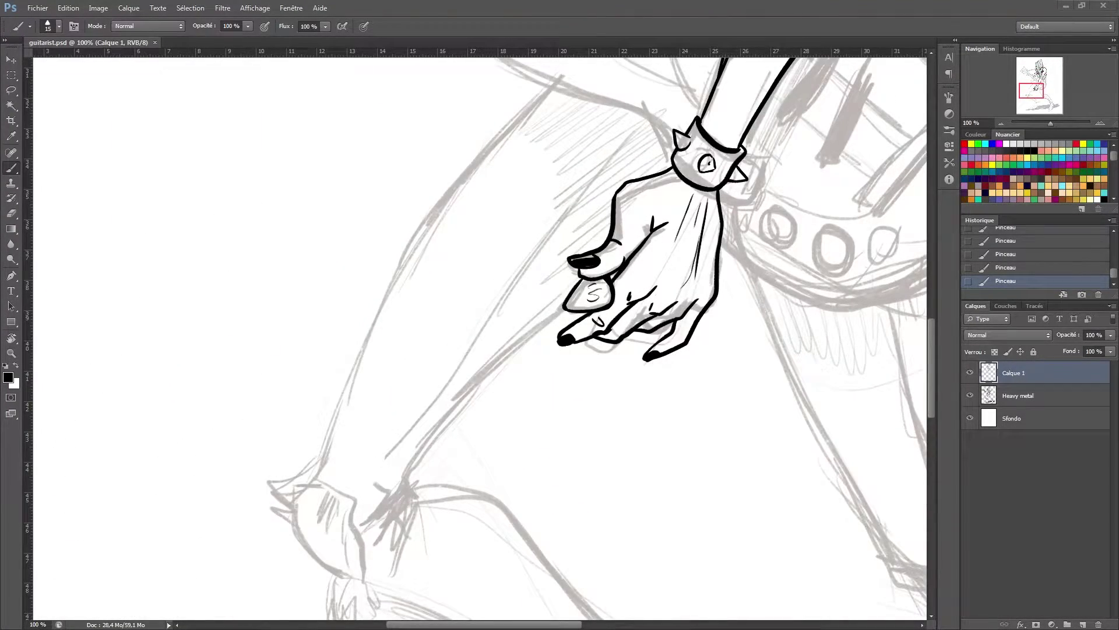
pyautogui.press('z')
pyautogui.click(560, 85)
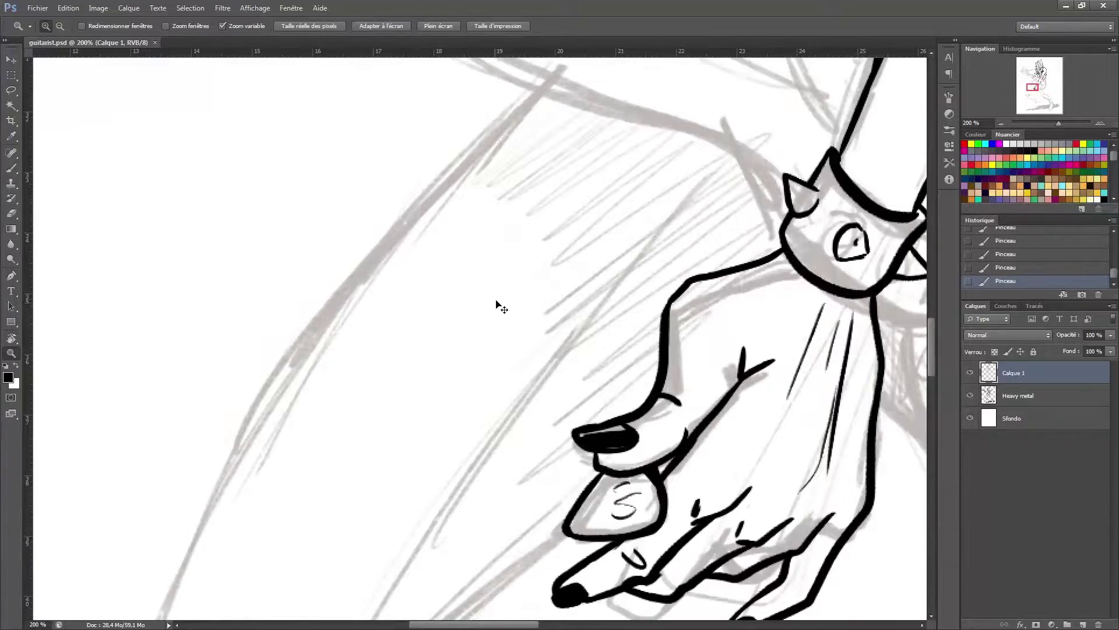
pyautogui.hotkey('ctrl', 'b')
pyautogui.press('Escape')
pyautogui.hotkey('ctrl', '-')
# Ink a line along the trouser leg and the cuff outline with its lower edge and folds
pyautogui.press('b')
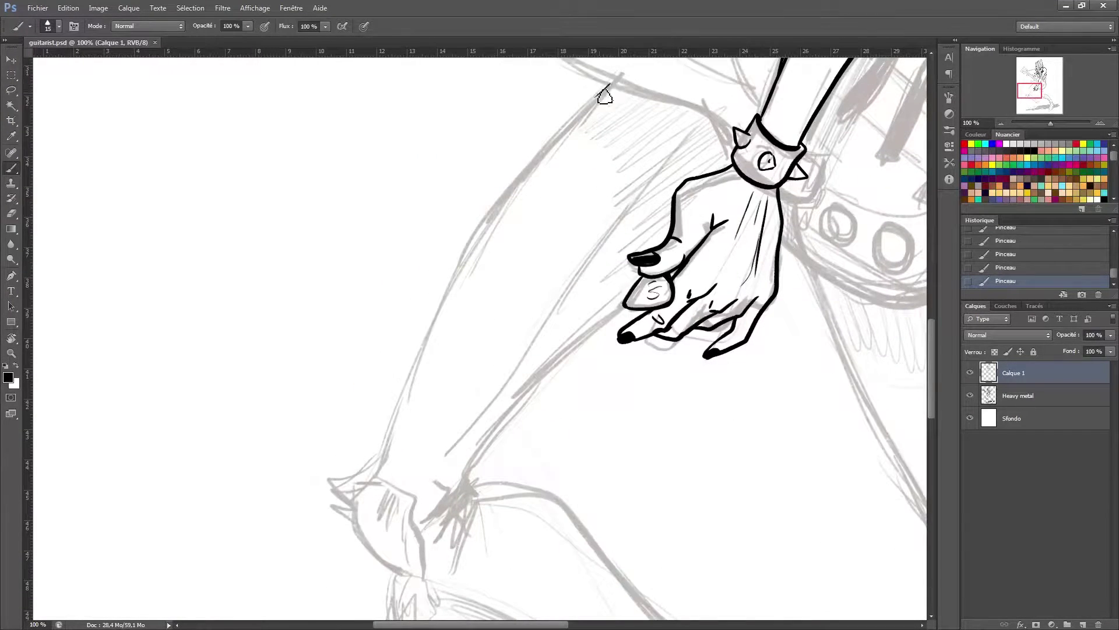
pyautogui.moveTo(590, 543); pyautogui.dragTo(619, 409)
pyautogui.moveTo(635, 201); pyautogui.dragTo(448, 452)
pyautogui.keyDown('ctrl'); pyautogui.keyDown('space'); pyautogui.click(373, 443); pyautogui.keyUp('space'); pyautogui.keyUp('ctrl')
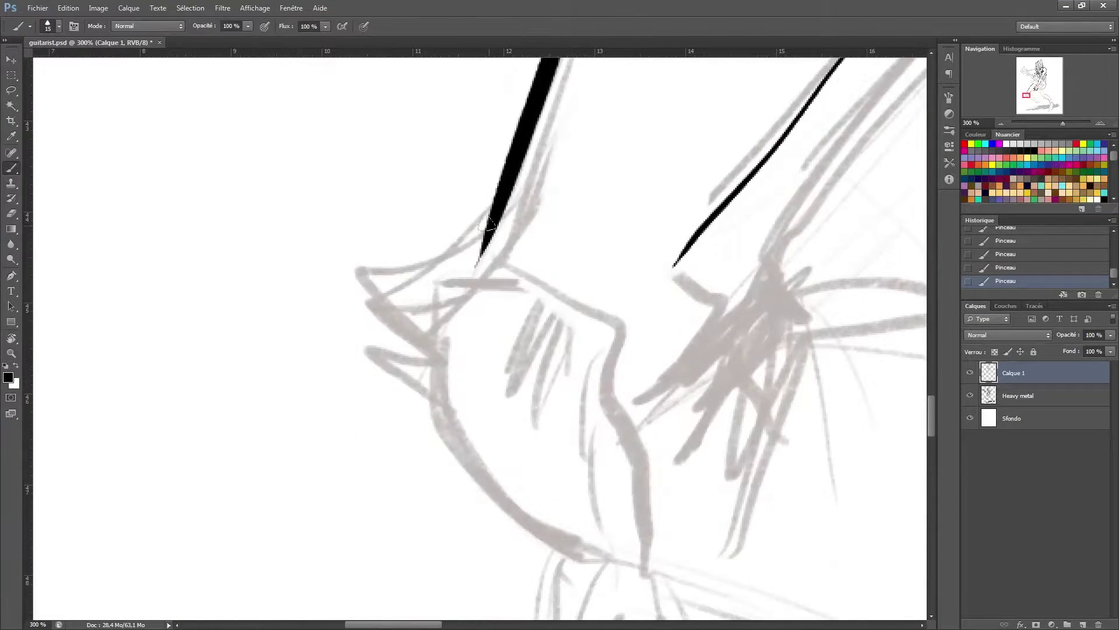
pyautogui.moveTo(563, 329); pyautogui.dragTo(449, 243)
pyautogui.moveTo(364, 211); pyautogui.dragTo(487, 483)
pyautogui.moveTo(478, 298); pyautogui.dragTo(469, 408)
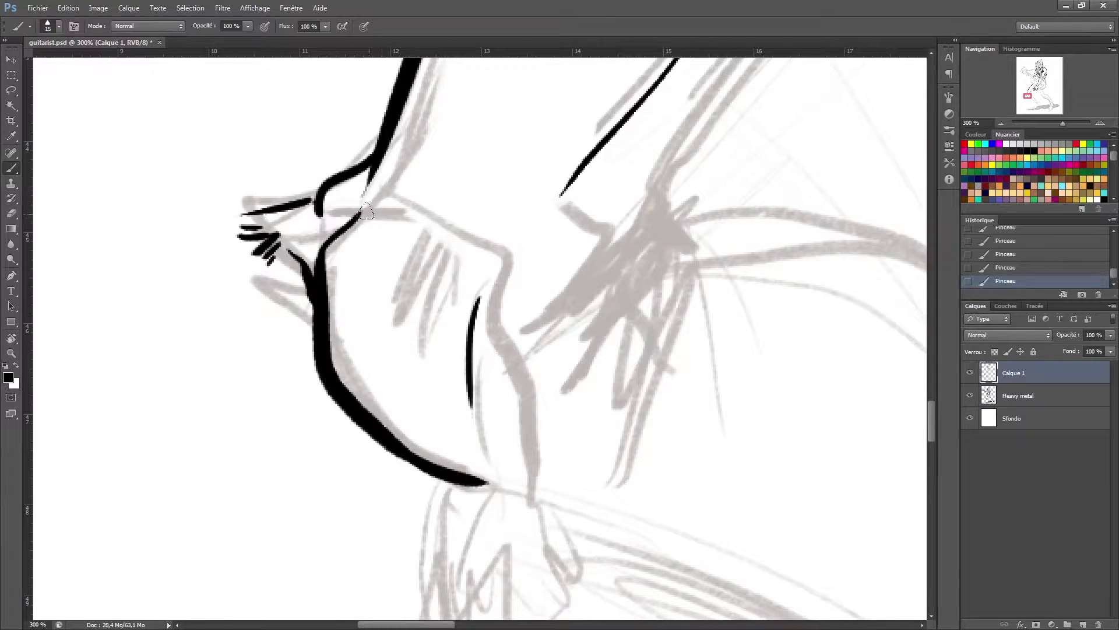
pyautogui.moveTo(448, 267); pyautogui.dragTo(436, 319)
pyautogui.moveTo(469, 270); pyautogui.dragTo(528, 474)
# Ink the ankle below the cuff and add hatching strokes on the cuff
pyautogui.moveTo(524, 408); pyautogui.dragTo(496, 286)
pyautogui.moveTo(423, 358); pyautogui.dragTo(382, 545)
pyautogui.moveTo(443, 408); pyautogui.dragTo(344, 445)
pyautogui.moveTo(403, 382); pyautogui.dragTo(348, 411)
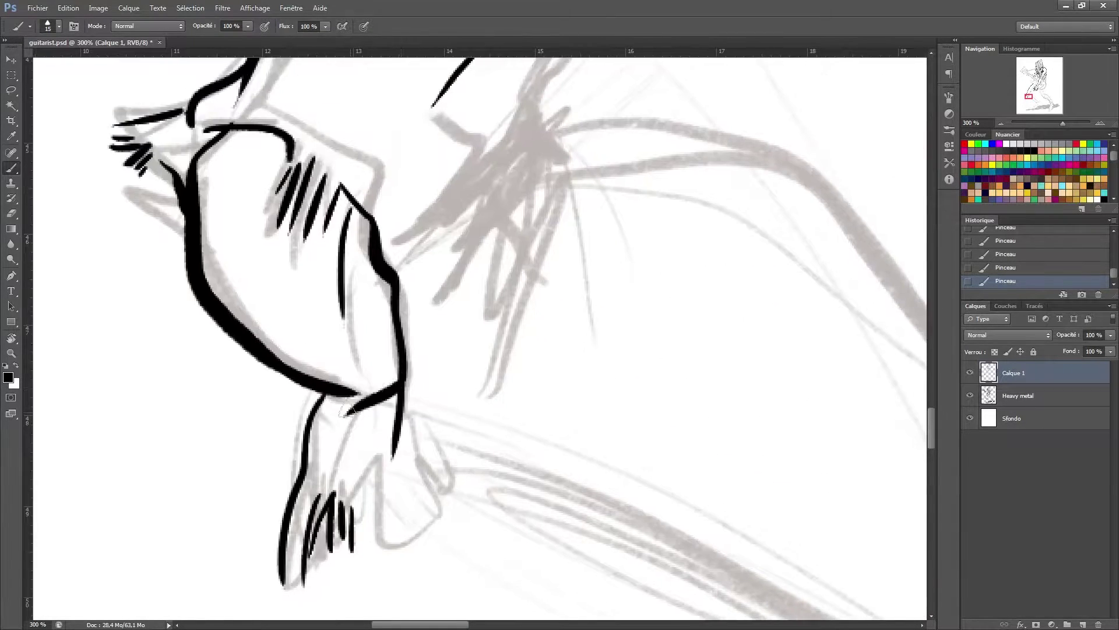
pyautogui.moveTo(390, 357); pyautogui.dragTo(373, 437)
pyautogui.moveTo(400, 225); pyautogui.dragTo(462, 463)
pyautogui.hotkey('ctrl', '0')
pyautogui.moveTo(180, 225); pyautogui.dragTo(550, 455)
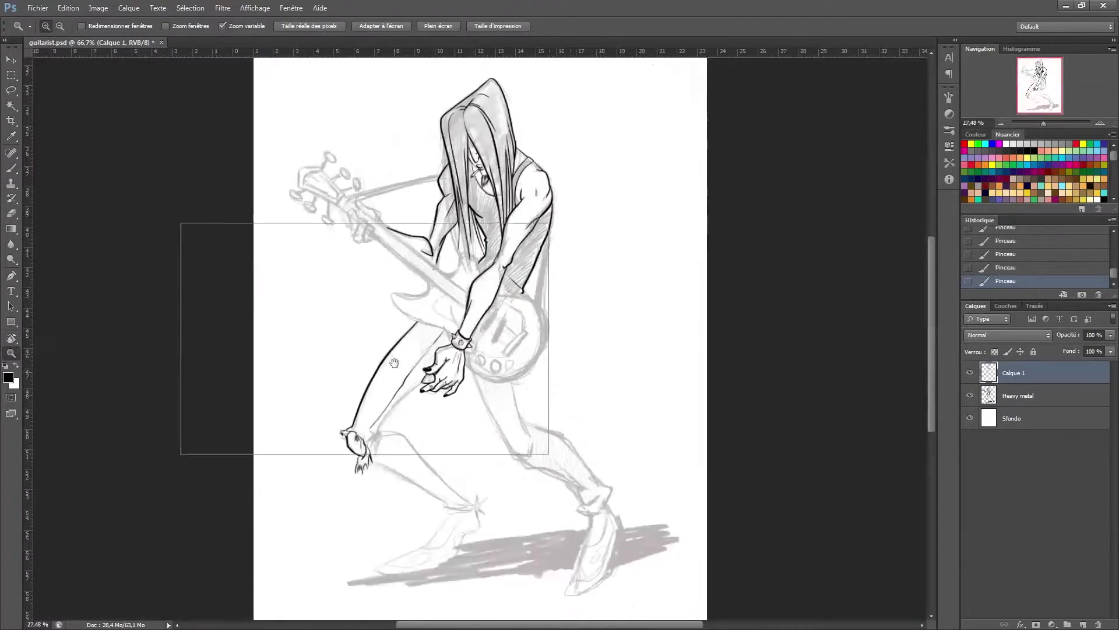
pyautogui.scroll(3, 327, 583)
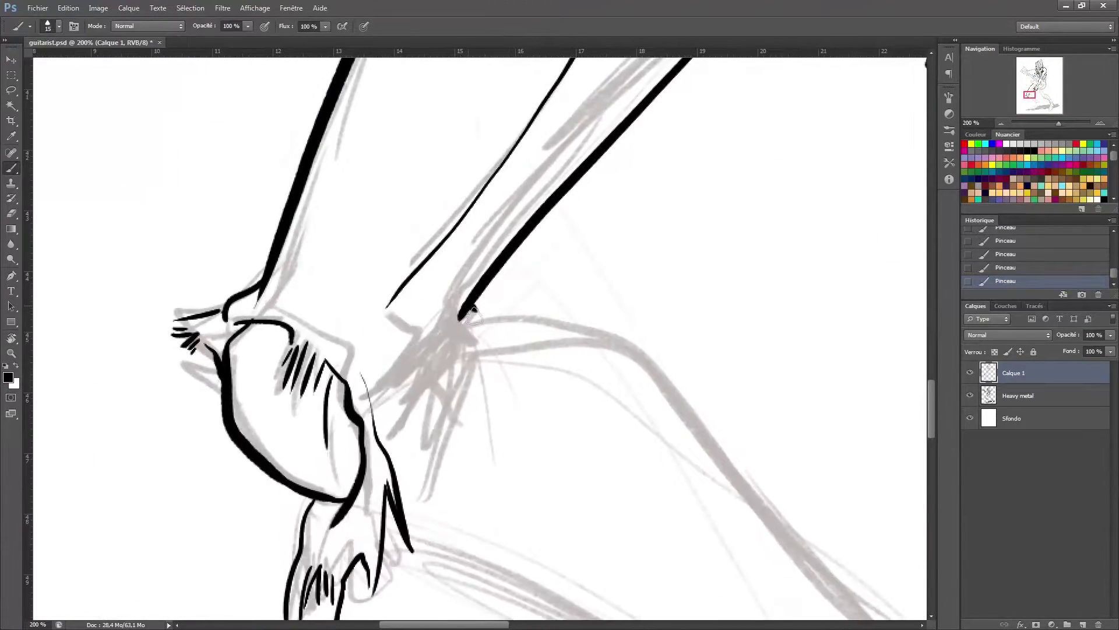
# Ink the front leg's outer and inner contours down to the ankle
pyautogui.press('h')
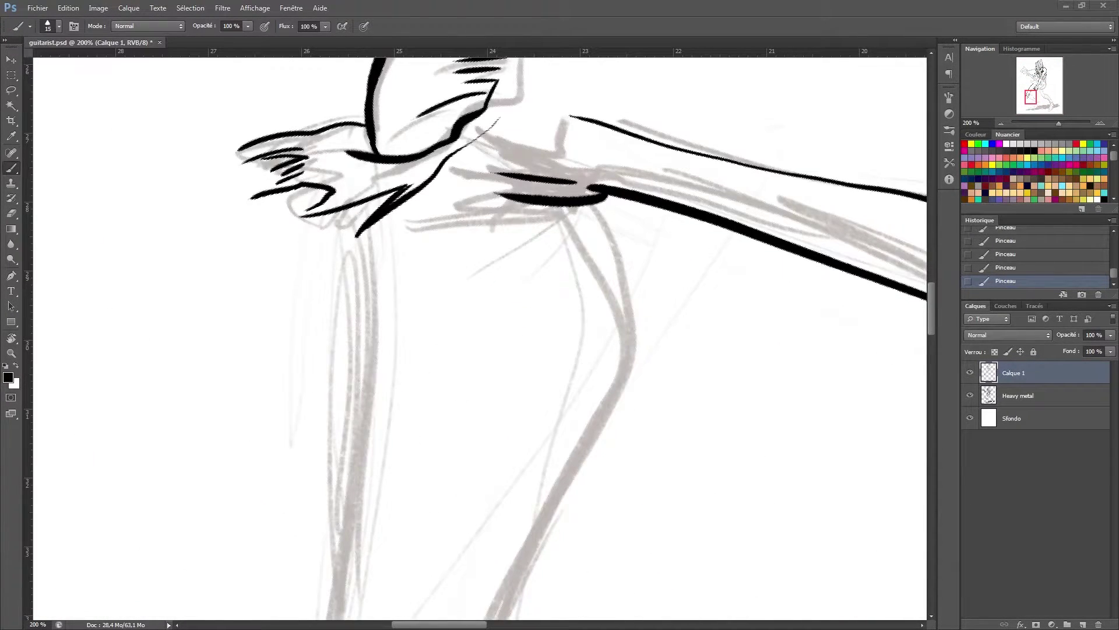
pyautogui.scroll(-2, 536, 361)
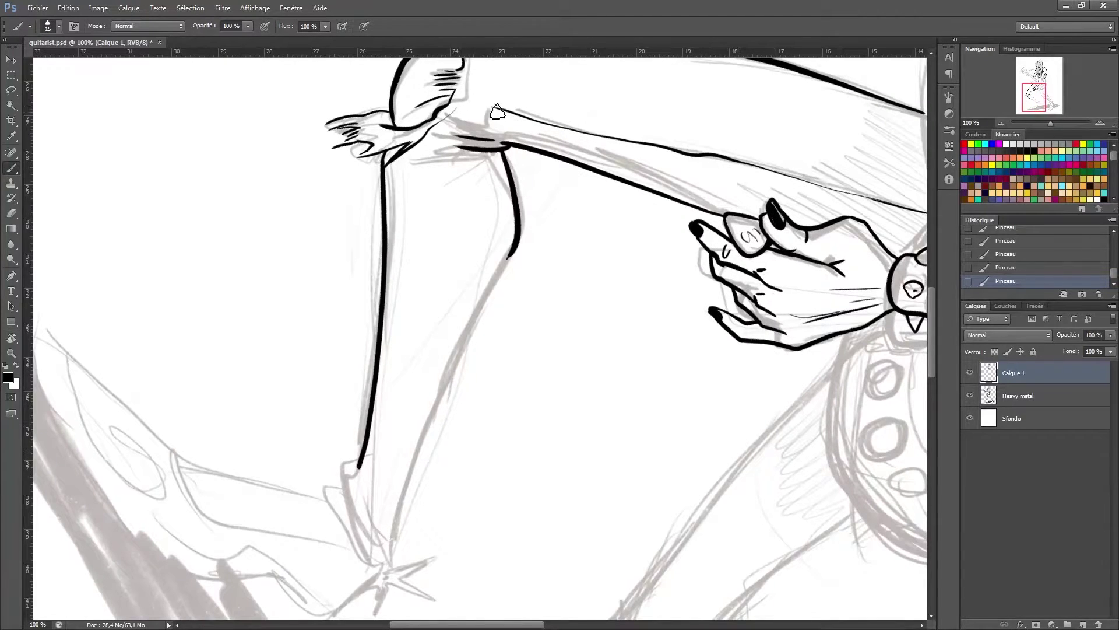
pyautogui.scroll(-1, 478, 227)
pyautogui.moveTo(495, 108)
pyautogui.mouseDown()
pyautogui.moveTo(474, 241)
pyautogui.moveTo(396, 525)
pyautogui.mouseUp()
pyautogui.scroll(3, 396, 525)
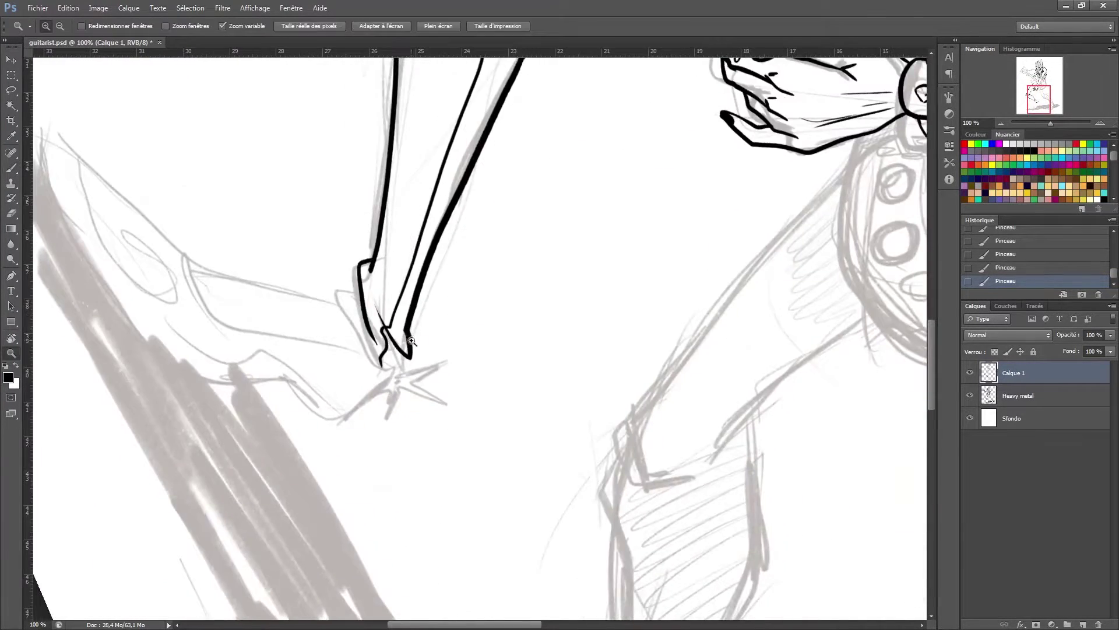
pyautogui.moveTo(225, 211); pyautogui.dragTo(244, 260)
pyautogui.moveTo(187, 189); pyautogui.dragTo(365, 469)
pyautogui.moveTo(223, 212); pyautogui.dragTo(261, 293)
pyautogui.scroll(-2, 350, 327)
pyautogui.moveTo(369, 326); pyautogui.dragTo(379, 368)
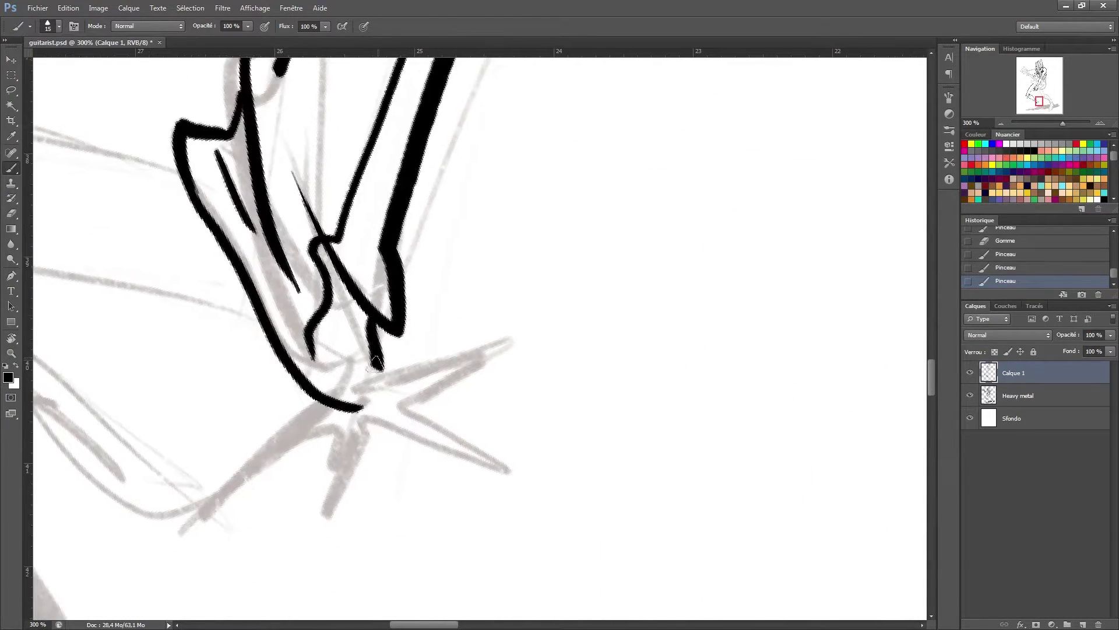
pyautogui.press('z')
pyautogui.moveTo(412, 419); pyautogui.dragTo(361, 408)
# Ink the back leg's contour, knee outline and a knee crease
pyautogui.press('r')
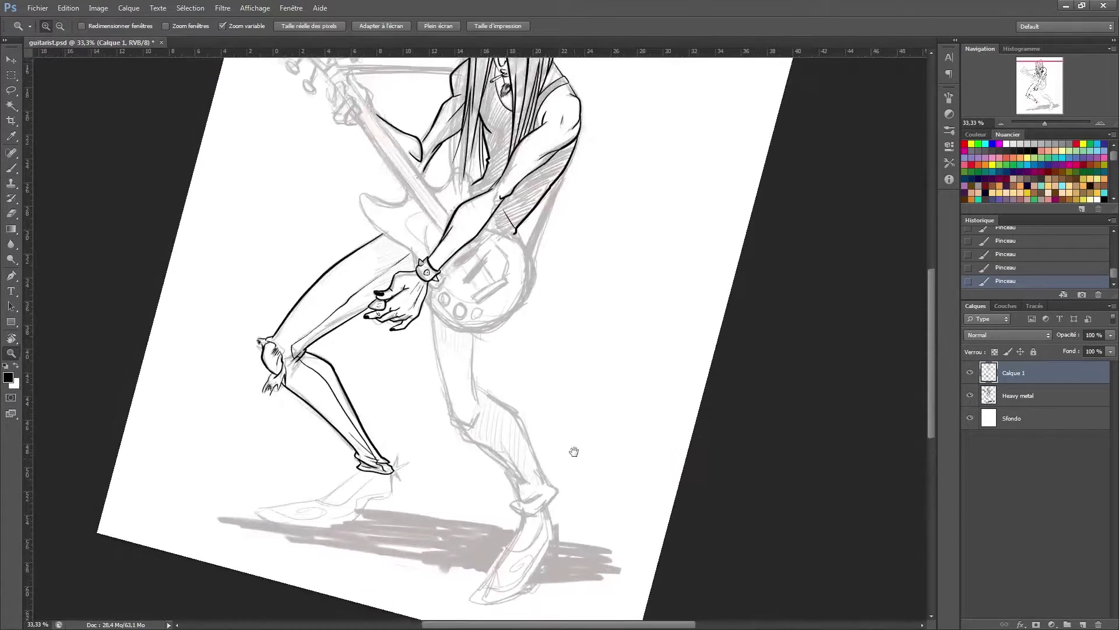
pyautogui.moveTo(417, 317); pyautogui.dragTo(503, 524)
pyautogui.press('Escape')
pyautogui.hotkey('ctrl', '1')
pyautogui.press('b')
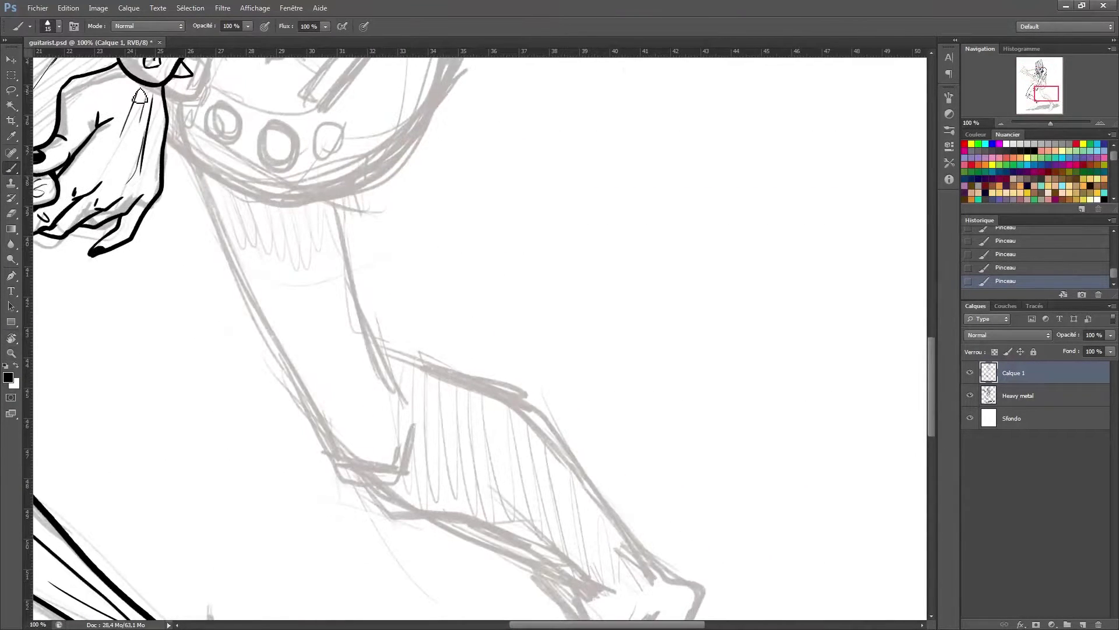
pyautogui.scroll(-1, 466, 338)
pyautogui.moveTo(183, 140); pyautogui.dragTo(402, 458)
pyautogui.scroll(-2, 408, 374)
pyautogui.moveTo(319, 245); pyautogui.dragTo(373, 332)
pyautogui.scroll(-3, 350, 338)
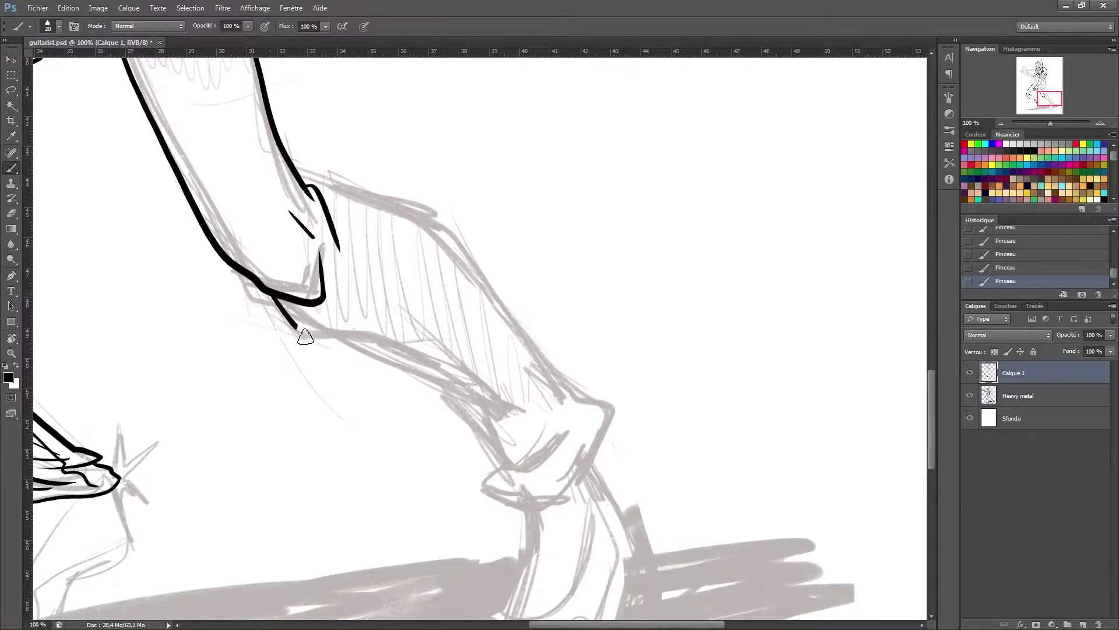
pyautogui.moveTo(307, 338); pyautogui.dragTo(434, 373)
pyautogui.moveTo(309, 187); pyautogui.dragTo(578, 404)
pyautogui.scroll(-3, 501, 467)
# Redraw the back trouser cuff contour and ink its folds
pyautogui.press('z')
pyautogui.click(525, 291)
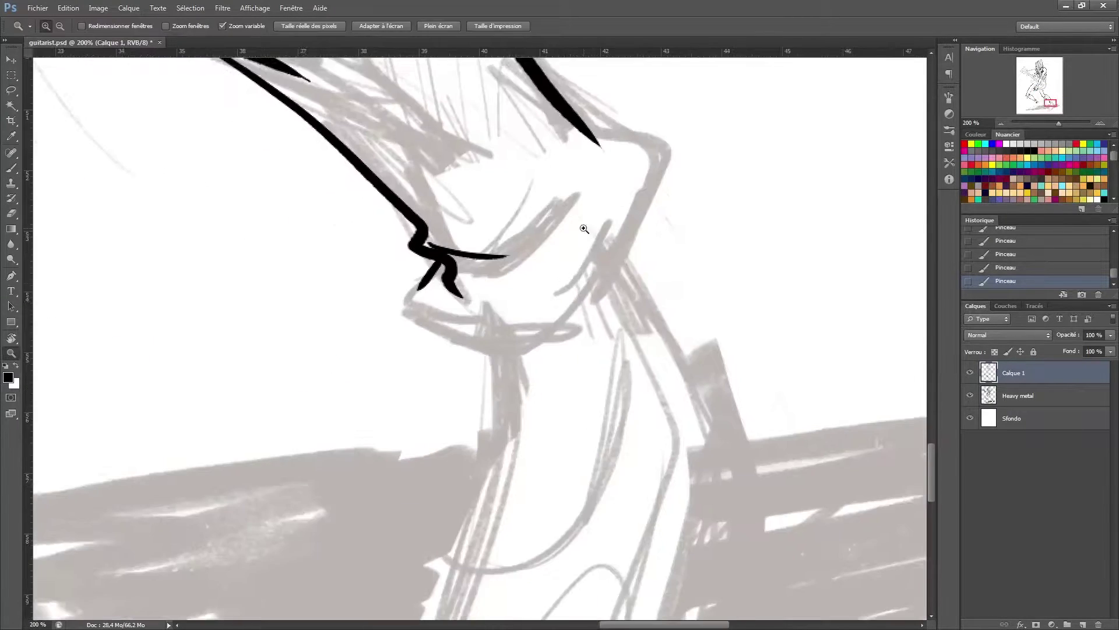
pyautogui.press('b')
pyautogui.moveTo(411, 157)
pyautogui.mouseDown()
pyautogui.moveTo(452, 358)
pyautogui.moveTo(466, 268)
pyautogui.mouseUp()
pyautogui.hotkey('ctrl', '-')
pyautogui.moveTo(309, 356); pyautogui.dragTo(495, 385)
pyautogui.press('z')
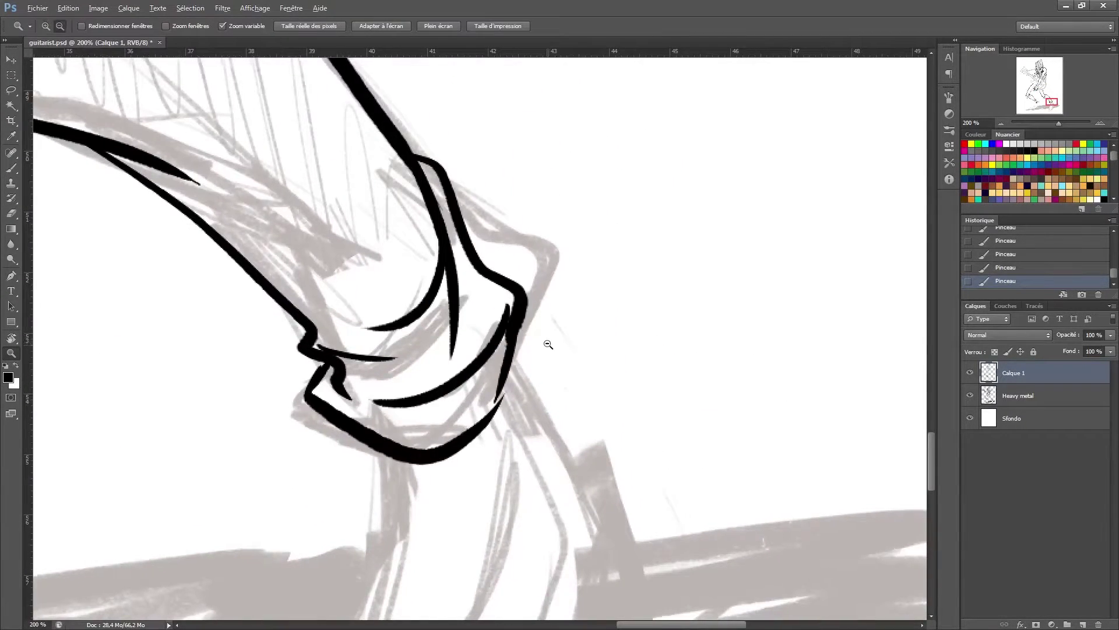
# Ink the outline of the front shoe
pyautogui.hotkey('ctrl', '0')
pyautogui.click(285, 369)
pyautogui.press('b')
pyautogui.moveTo(245, 402)
pyautogui.mouseDown()
pyautogui.moveTo(548, 321)
pyautogui.moveTo(600, 250)
pyautogui.moveTo(641, 338)
pyautogui.mouseUp()
pyautogui.press('z')
pyautogui.hotkey('ctrl', '0')
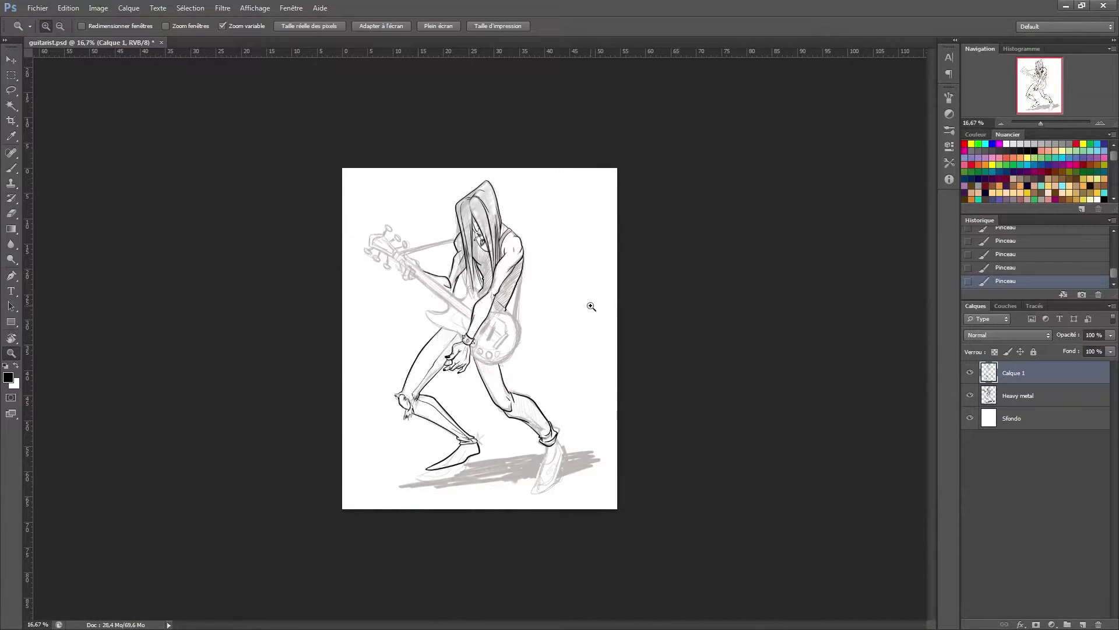
# Ink the outline of the back shoe
pyautogui.moveTo(591, 306); pyautogui.dragTo(642, 306)
pyautogui.press('b')
pyautogui.moveTo(534, 242)
pyautogui.mouseDown()
pyautogui.moveTo(740, 255)
pyautogui.moveTo(775, 239)
pyautogui.mouseUp()
pyautogui.moveTo(682, 196); pyautogui.dragTo(737, 367)
pyautogui.moveTo(726, 215); pyautogui.dragTo(758, 440)
pyautogui.hotkey('ctrl', '-')
pyautogui.press('z')
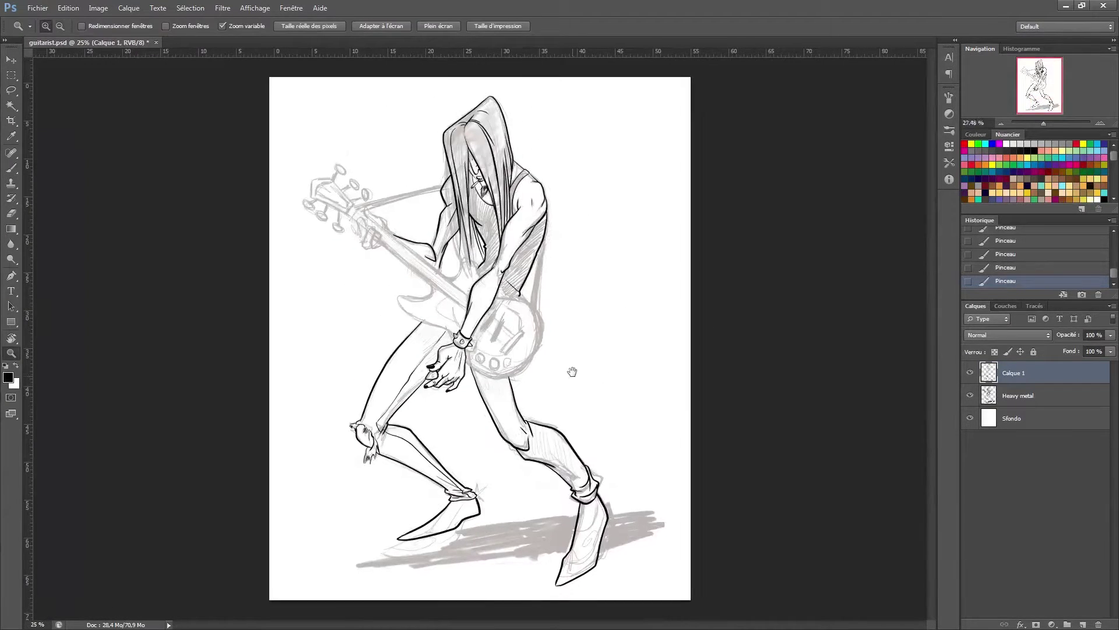
# Add a new empty layer above the ink layer and select it
pyautogui.hotkey('ctrl', 'shift', 'alt', 'n')
pyautogui.press('e')
pyautogui.scroll(5, 395, 379)
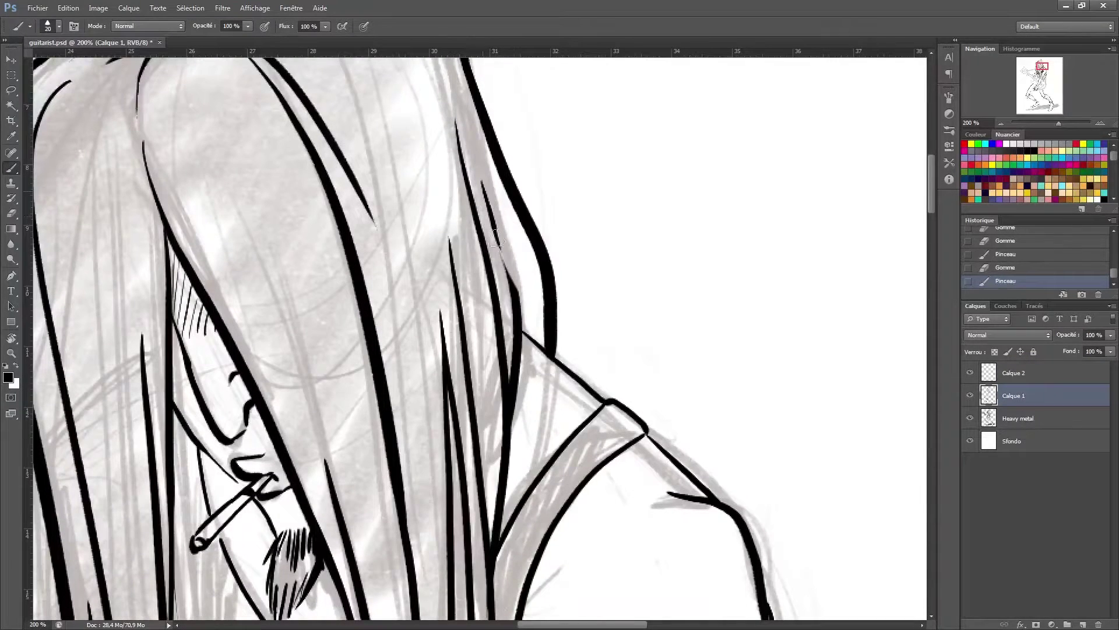
pyautogui.hotkey('ctrl', '-')
pyautogui.hotkey('ctrl', '-')
pyautogui.hotkey('ctrl', '-')
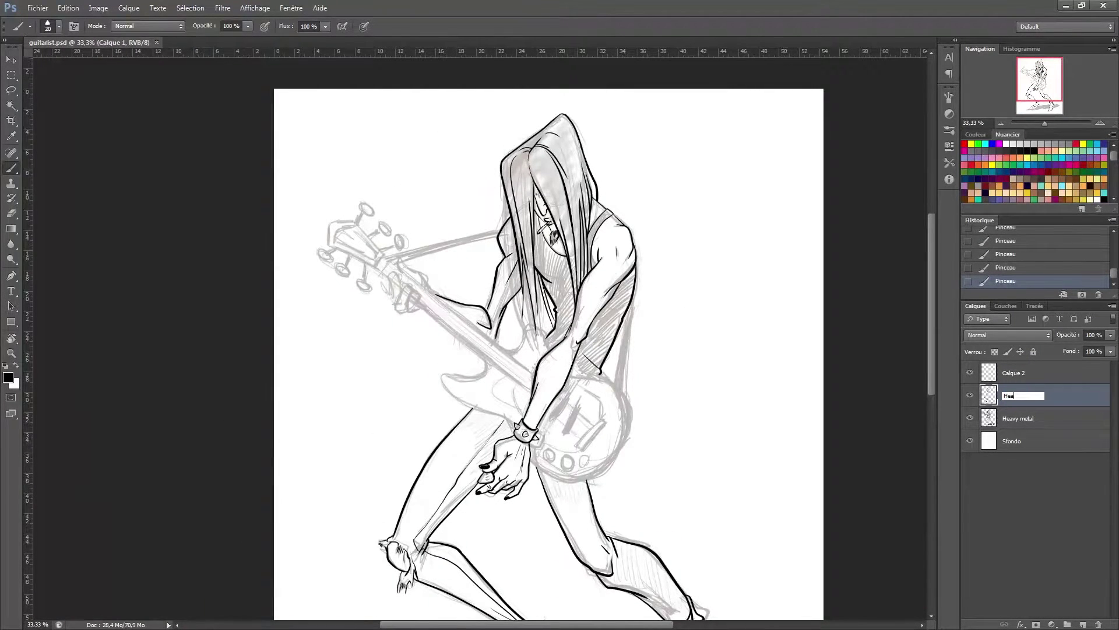
pyautogui.moveTo(707, 271); pyautogui.dragTo(583, 260)
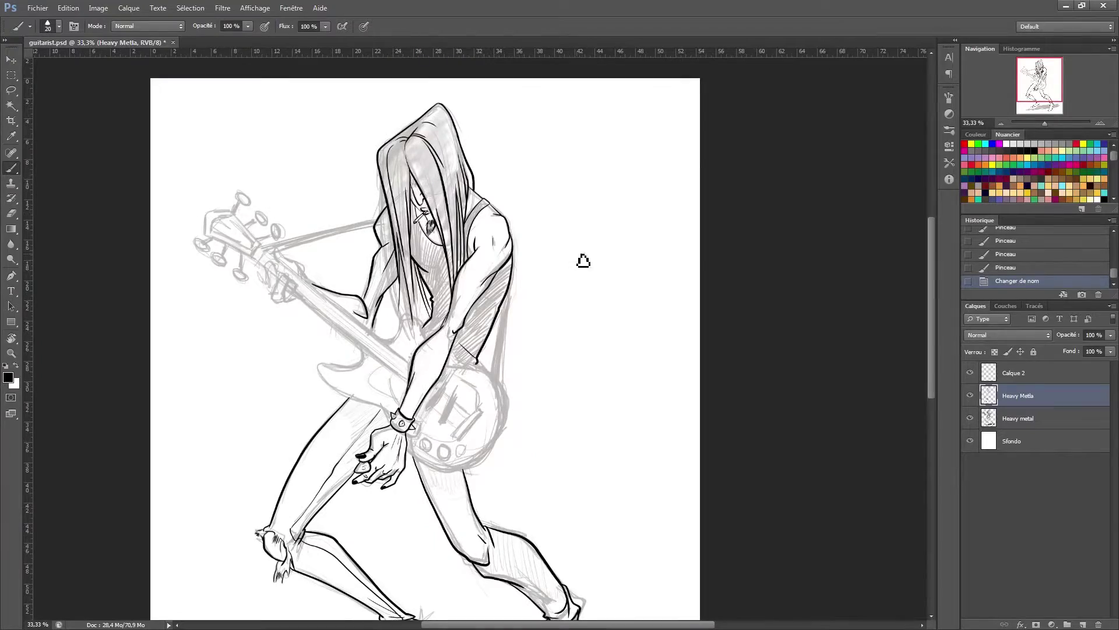
pyautogui.click(1017, 376)
pyautogui.press('z')
pyautogui.hotkey('ctrl', '+')
pyautogui.hotkey('ctrl', '+')
pyautogui.hotkey('ctrl', '+')
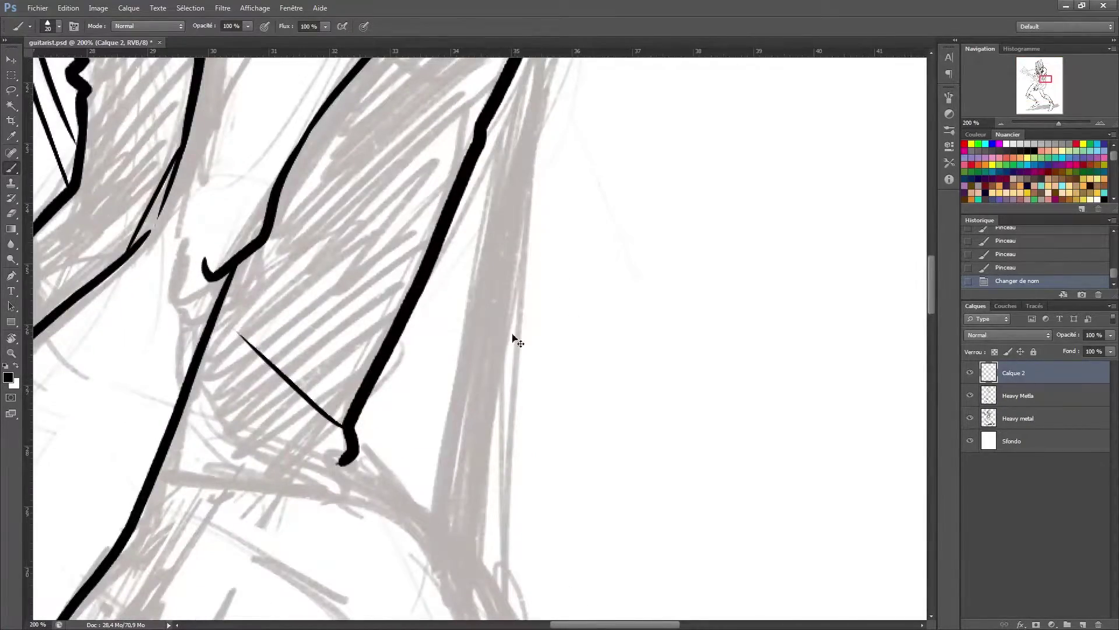
pyautogui.press('r')
pyautogui.moveTo(512, 337); pyautogui.dragTo(387, 451)
pyautogui.hotkey('ctrl', '-')
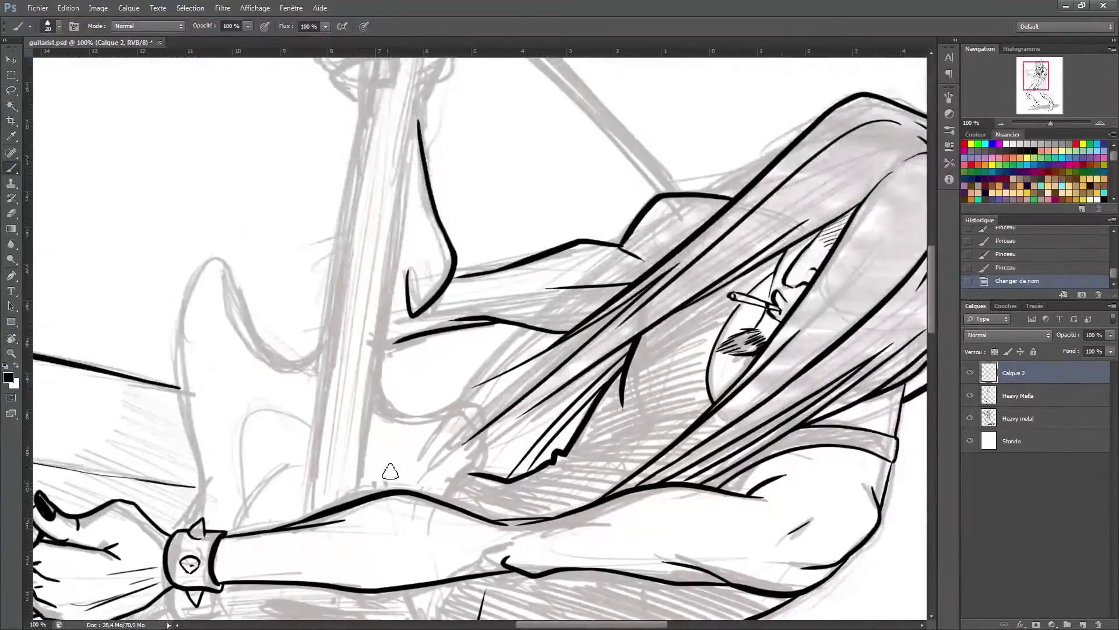
# Draw a straight guide line along the guitar neck and shift a copy alongside it
pyautogui.moveTo(494, 391); pyautogui.dragTo(477, 449)
pyautogui.hotkey('ctrl', '-')
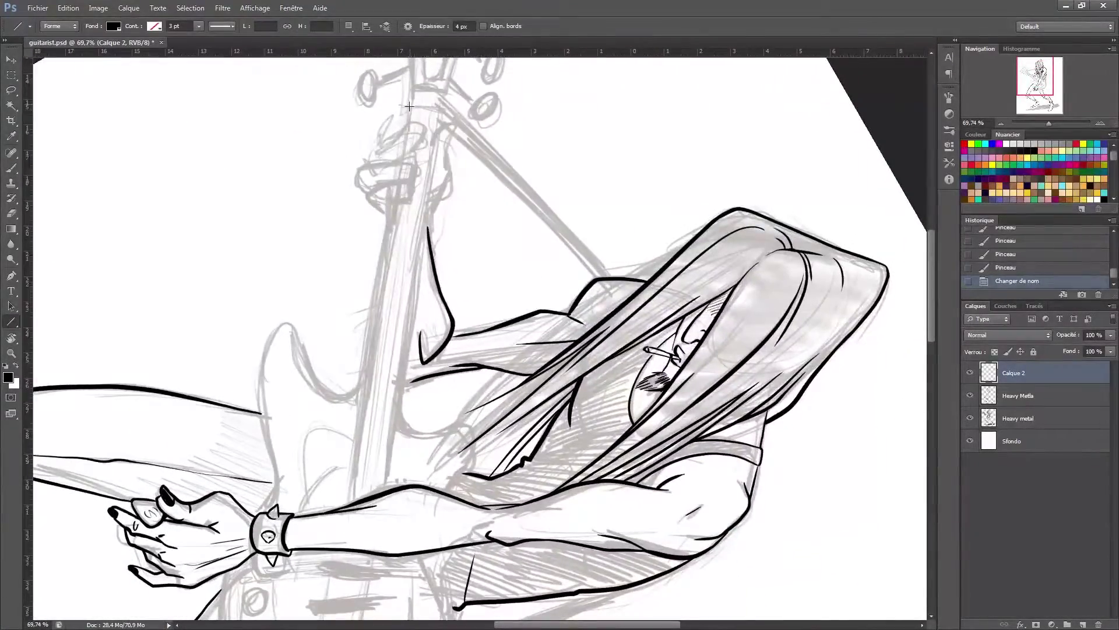
pyautogui.moveTo(436, 64); pyautogui.dragTo(383, 410)
pyautogui.press('z')
pyautogui.moveTo(391, 347); pyautogui.dragTo(408, 326)
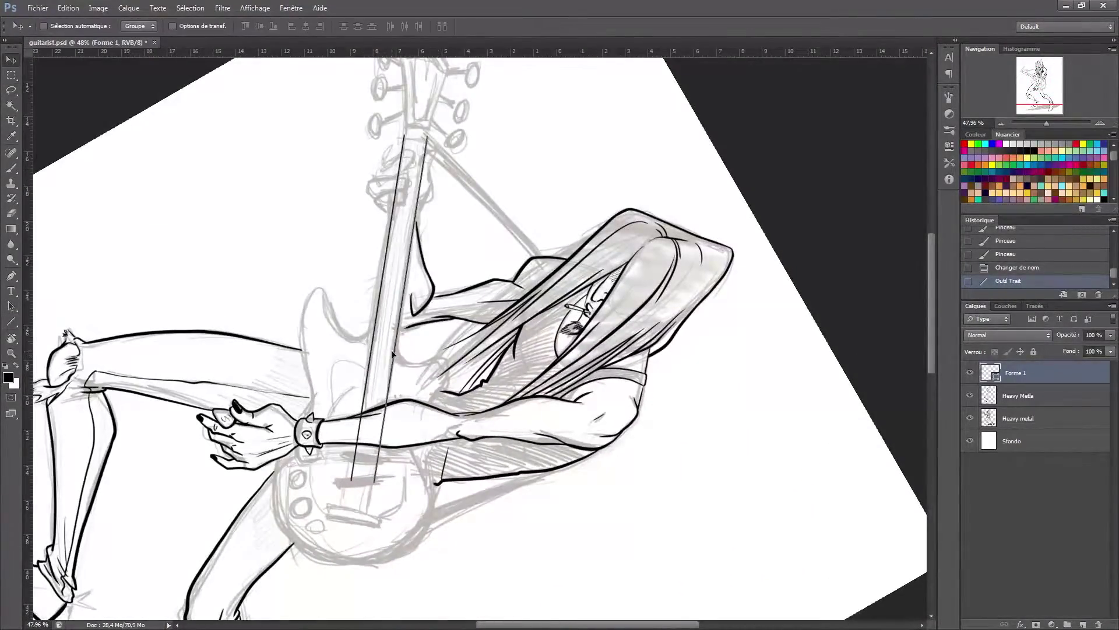
# Switch the line colour to red and draw a second red line along the neck
pyautogui.click(8, 377)
pyautogui.press('Return')
pyautogui.press('u')
pyautogui.click(113, 25)
pyautogui.click(46, 82)
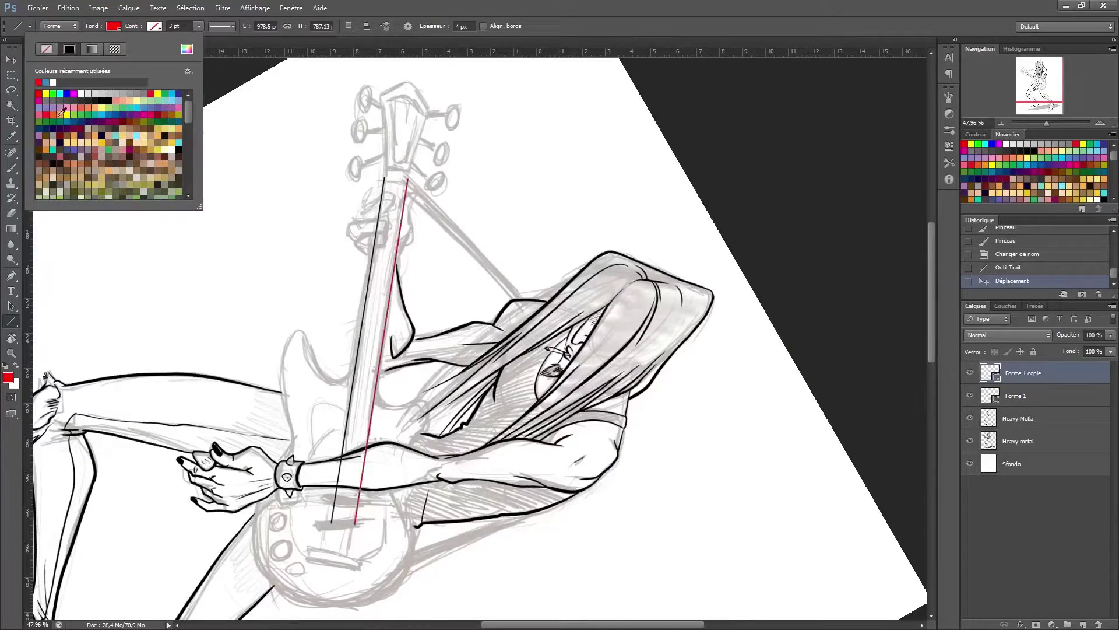
pyautogui.moveTo(411, 76); pyautogui.dragTo(326, 606)
# Recolour the copied neck line layer red through the Fill swatches
pyautogui.hotkey('alt', '[')
pyautogui.click(113, 26)
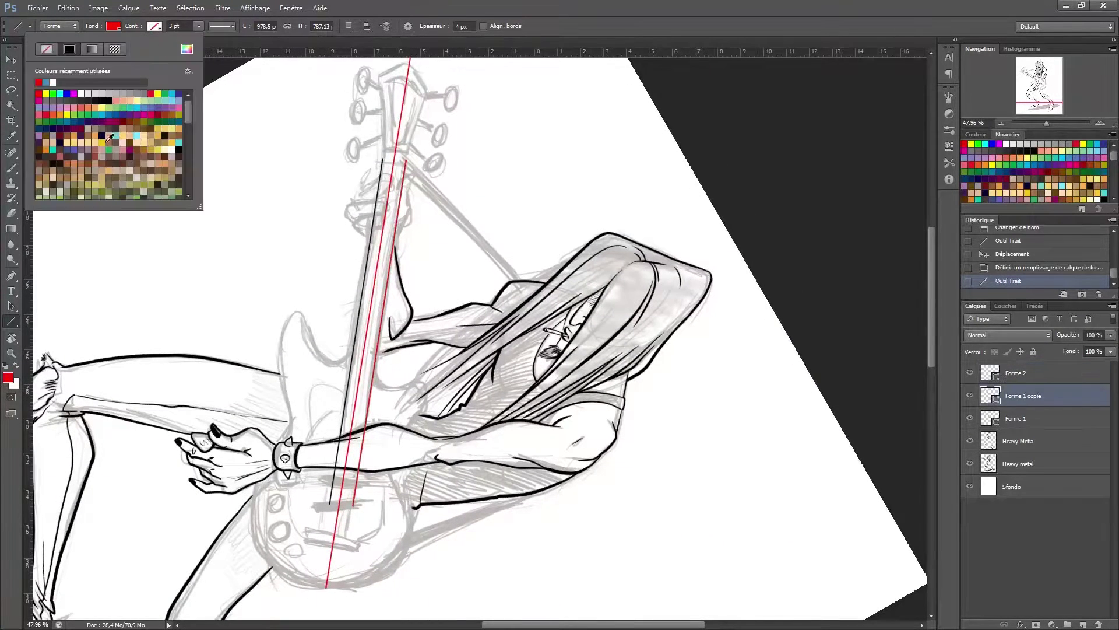
pyautogui.press('Return')
pyautogui.press('p')
pyautogui.moveTo(478, 411); pyautogui.dragTo(539, 291)
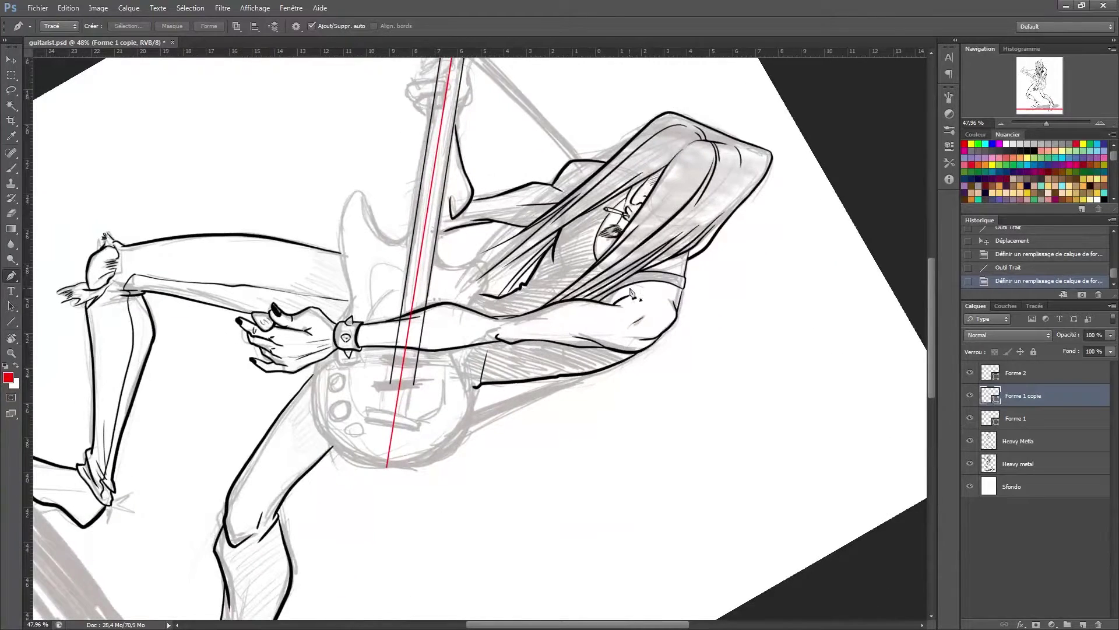
pyautogui.press('z')
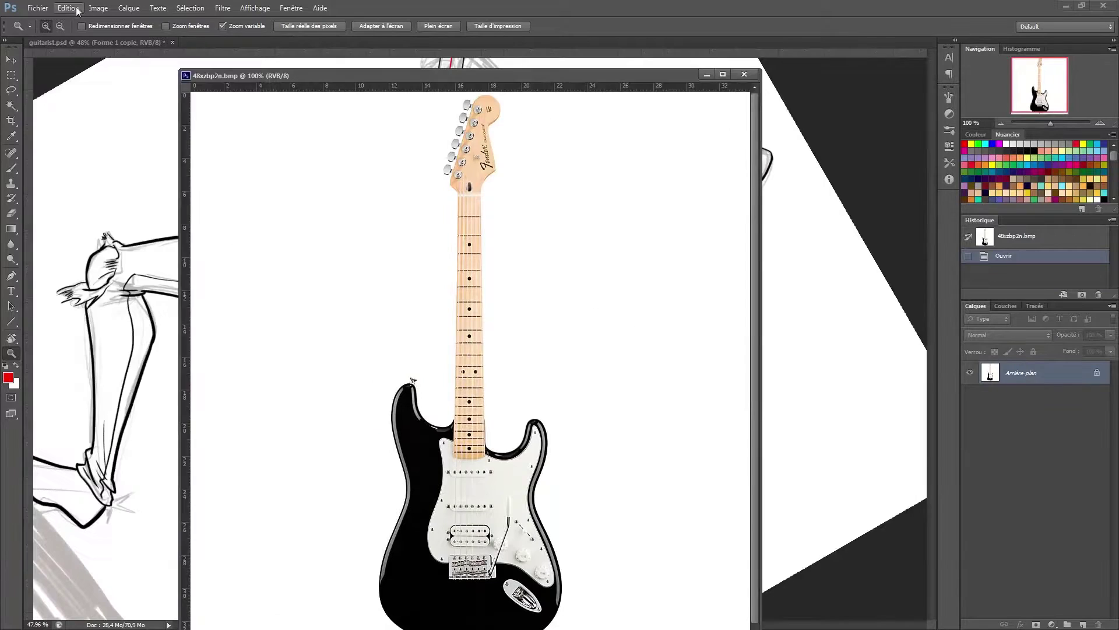
# Mirror the Fender guitar reference horizontally and arrange it beside the drawing
pyautogui.click(68, 8)
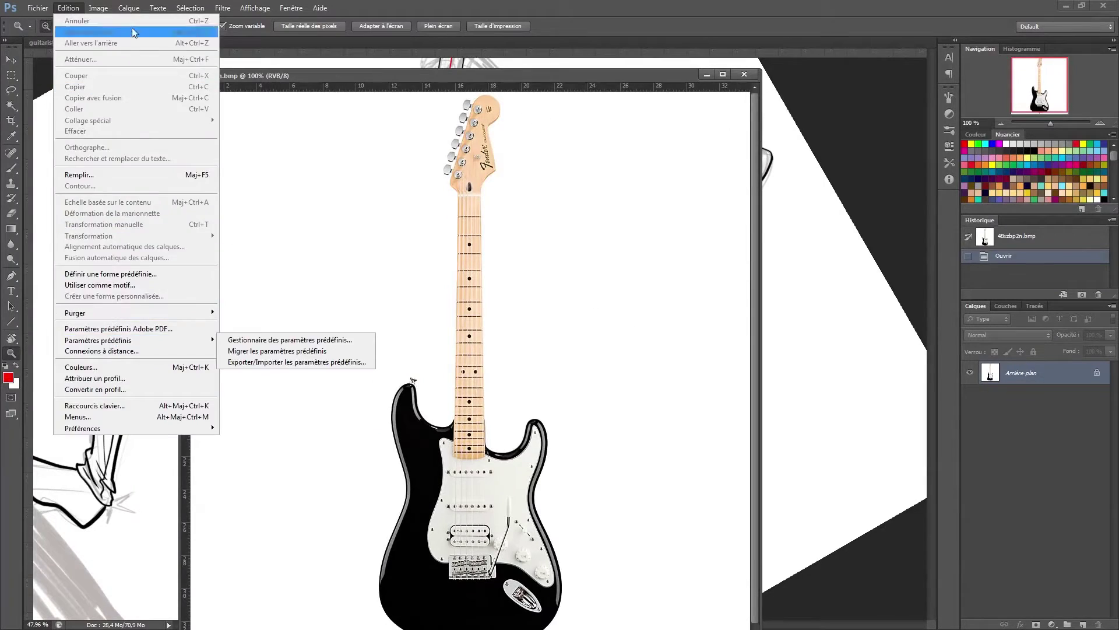
pyautogui.click(304, 163)
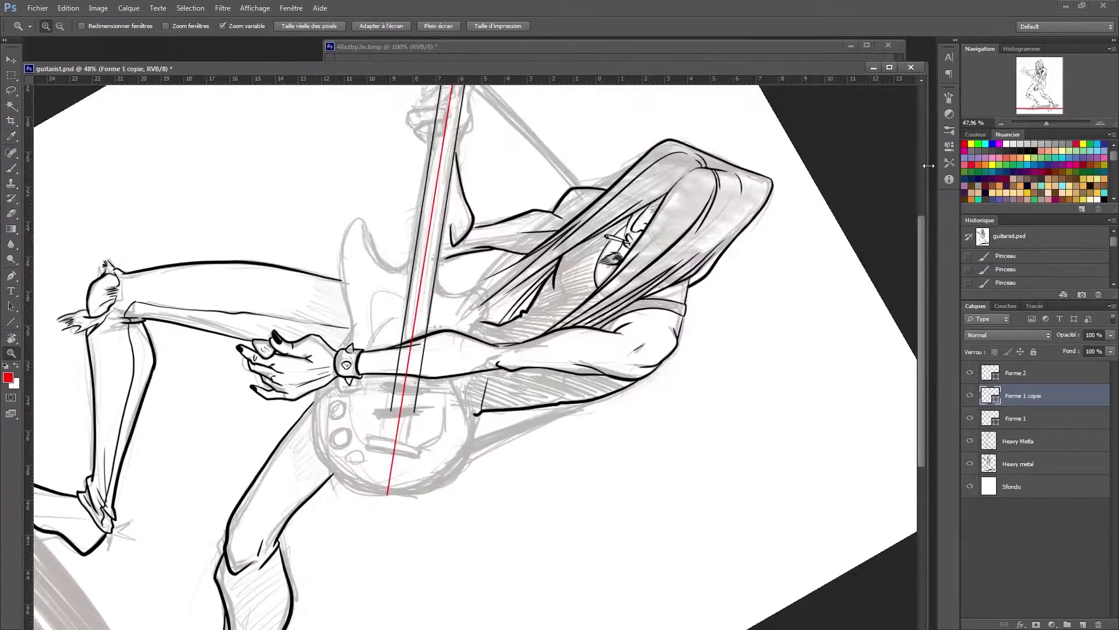
pyautogui.click(422, 181)
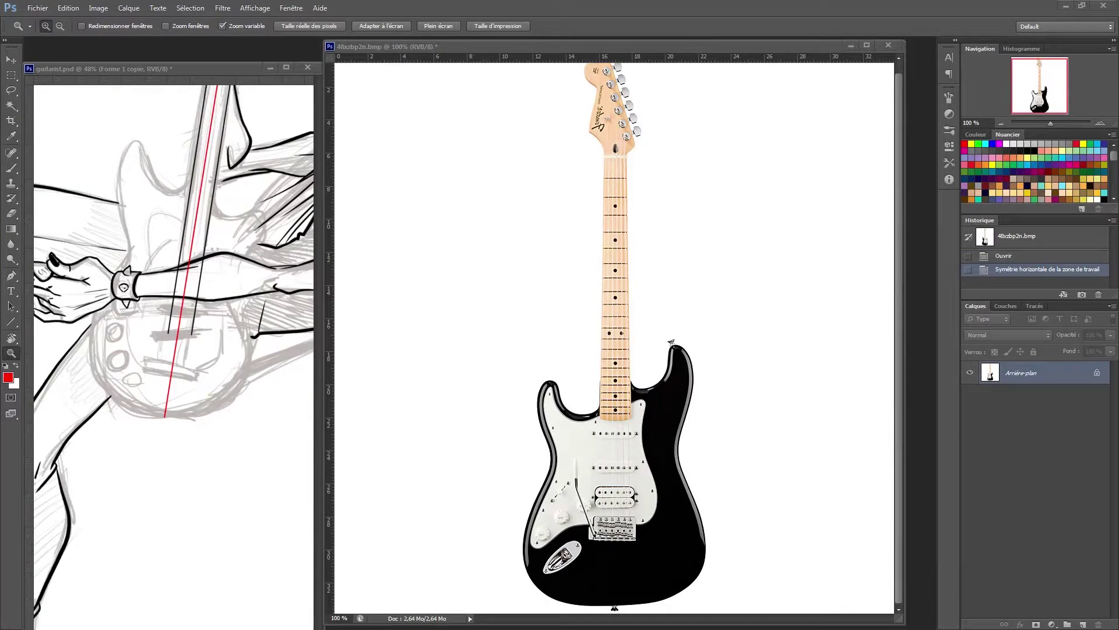
pyautogui.moveTo(324, 361); pyautogui.dragTo(644, 460)
pyautogui.moveTo(314, 519)
pyautogui.mouseDown()
pyautogui.moveTo(444, 542)
pyautogui.moveTo(570, 543)
pyautogui.mouseUp()
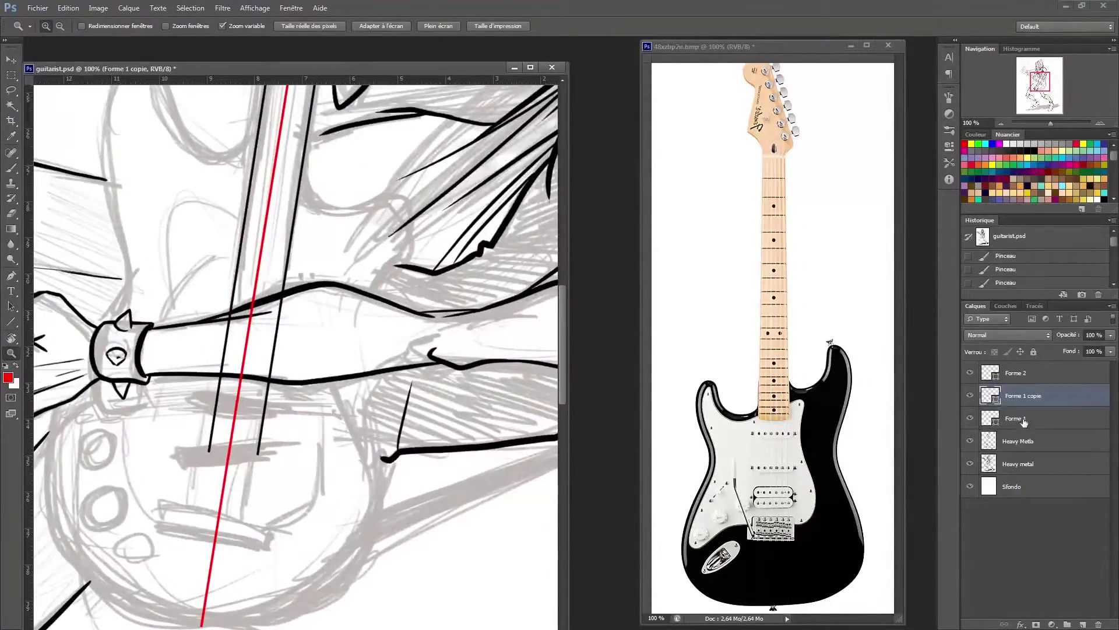
# Merge the red neck guide layers, fade them to 32% opacity, and rotate the view upright
pyautogui.keyDown('shift'); pyautogui.click(1016, 418); pyautogui.keyUp('shift')
pyautogui.hotkey('ctrl', 'e')
pyautogui.press('3')
pyautogui.press('2')
pyautogui.press('r')
pyautogui.moveTo(443, 408)
pyautogui.mouseDown()
pyautogui.moveTo(412, 508)
pyautogui.moveTo(373, 513)
pyautogui.mouseUp()
# On a new layer, ink black strokes on the guitar neck and body
pyautogui.hotkey('ctrl', 'shift', 'alt', 'n')
pyautogui.press('b')
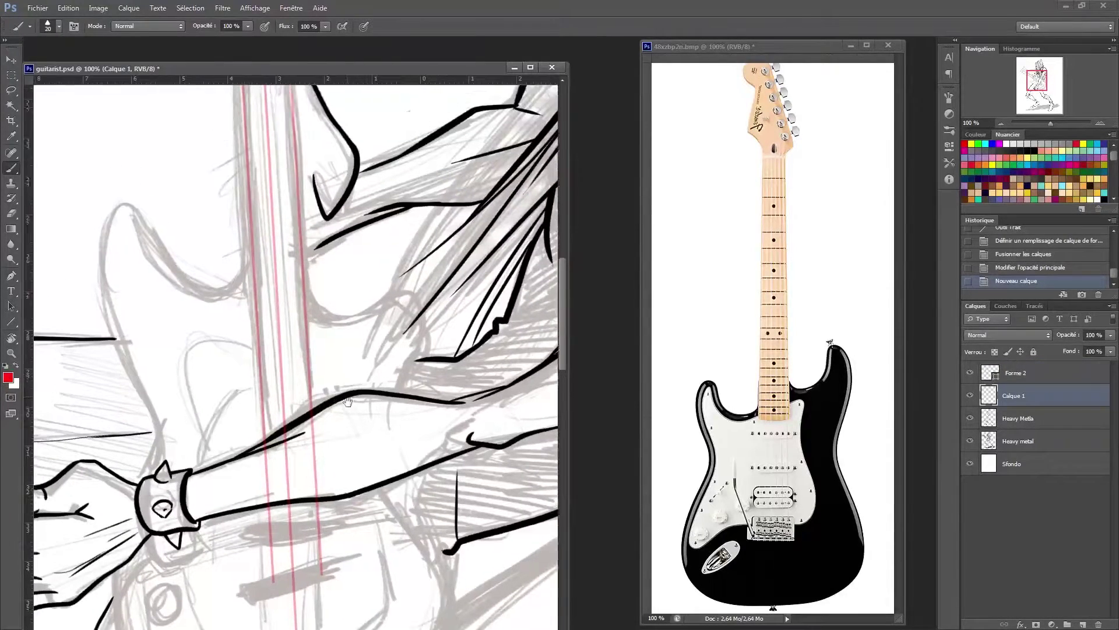
pyautogui.moveTo(307, 269); pyautogui.dragTo(314, 282)
pyautogui.press('d')
pyautogui.moveTo(357, 162)
pyautogui.mouseDown()
pyautogui.moveTo(408, 252)
pyautogui.moveTo(425, 350)
pyautogui.mouseUp()
pyautogui.scroll(-5, 378, 250)
pyautogui.press('e')
pyautogui.scroll(3, 169, 530)
pyautogui.press('b')
pyautogui.moveTo(292, 303); pyautogui.dragTo(455, 496)
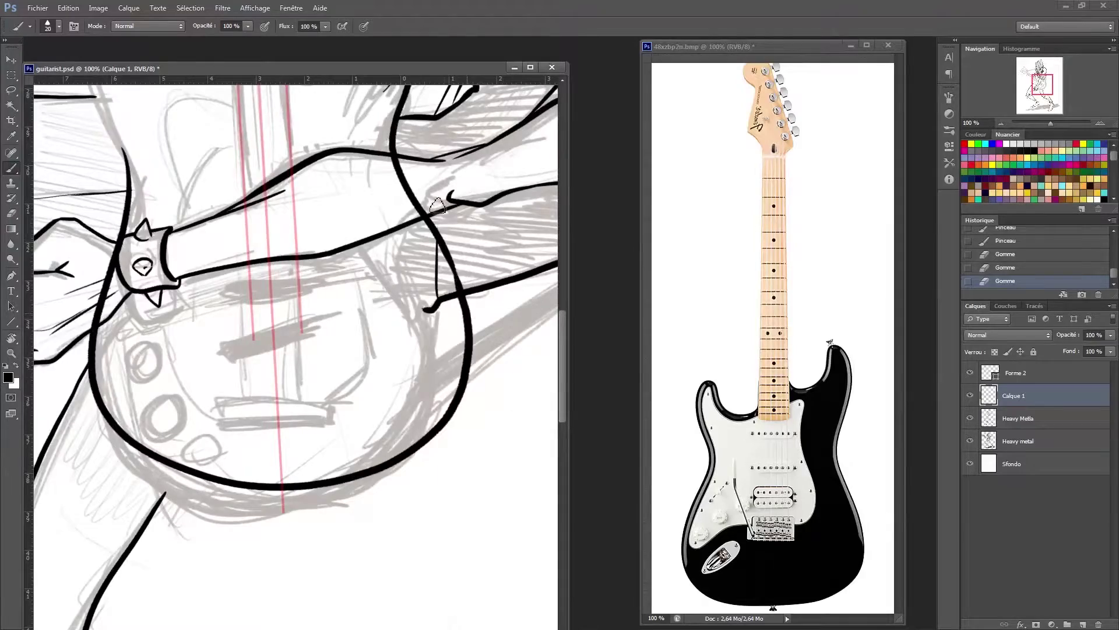
# Ink the guitar body outline up and across, trimming its end
pyautogui.scroll(5, 195, 424)
pyautogui.press('e')
pyautogui.moveTo(195, 423)
pyautogui.mouseDown()
pyautogui.moveTo(169, 265)
pyautogui.moveTo(297, 309)
pyautogui.moveTo(277, 344)
pyautogui.mouseUp()
pyautogui.press('b')
pyautogui.press('e')
pyautogui.press('b')
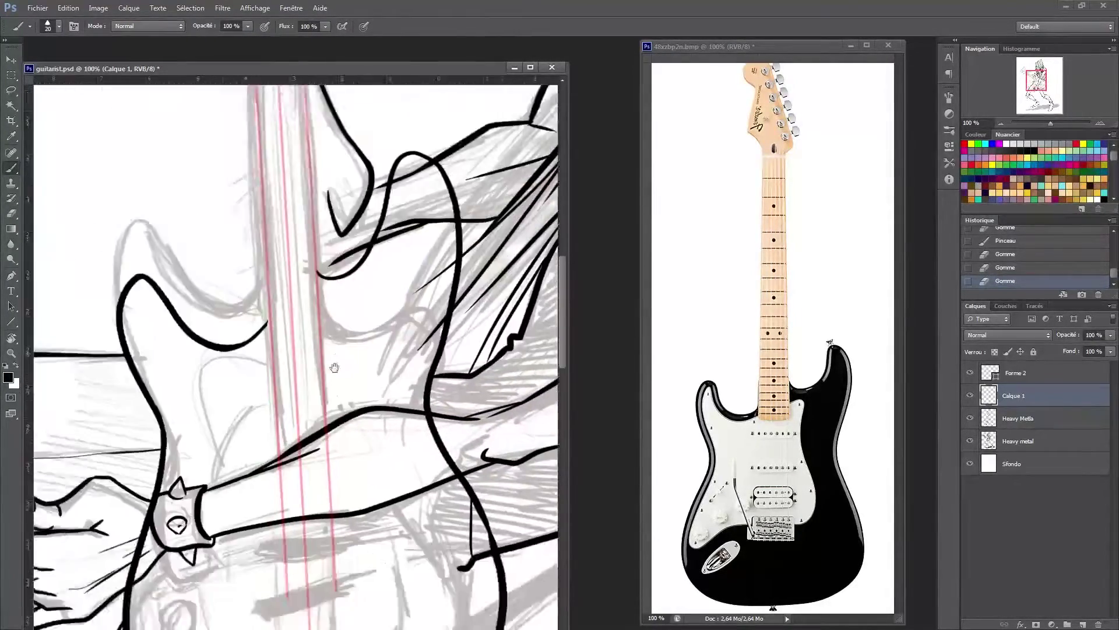
pyautogui.moveTo(175, 233); pyautogui.dragTo(307, 380)
# Ink the headstock strokes, extending them downward with small hooks at each end
pyautogui.scroll(4, 307, 380)
pyautogui.scroll(2, 311, 327)
pyautogui.moveTo(280, 429); pyautogui.dragTo(286, 416)
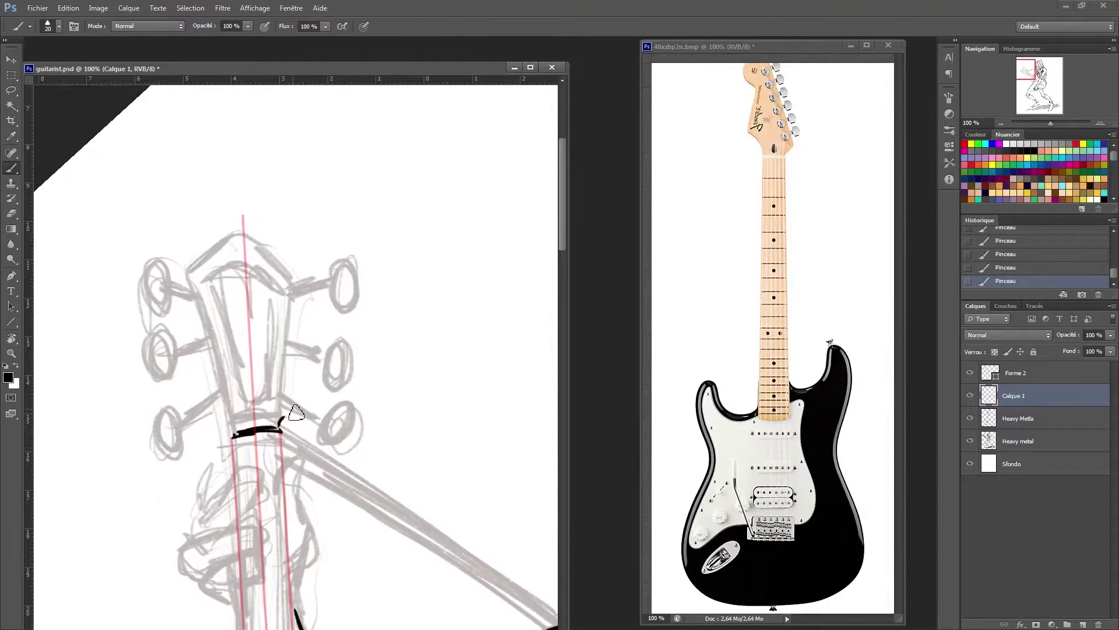
pyautogui.moveTo(267, 323); pyautogui.dragTo(294, 402)
pyautogui.scroll(3, 294, 403)
pyautogui.moveTo(227, 291)
pyautogui.mouseDown()
pyautogui.moveTo(249, 297)
pyautogui.moveTo(201, 373)
pyautogui.moveTo(244, 498)
pyautogui.mouseUp()
# Lasso the headstock strokes and shrink them to about 88% with a slight tilt
pyautogui.press('z')
pyautogui.click(309, 260)
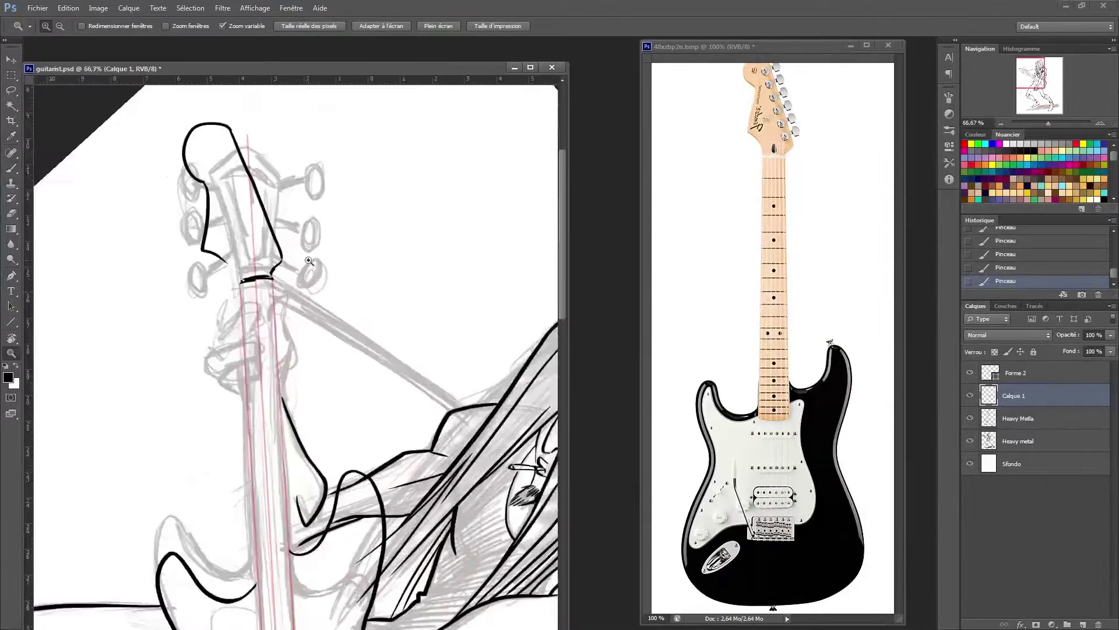
pyautogui.press('l')
pyautogui.moveTo(309, 260); pyautogui.dragTo(353, 377)
pyautogui.moveTo(282, 207); pyautogui.dragTo(274, 388)
pyautogui.hotkey('ctrl', 't')
pyautogui.moveTo(374, 250)
pyautogui.mouseDown()
pyautogui.moveTo(445, 325)
pyautogui.moveTo(435, 320)
pyautogui.mouseUp()
pyautogui.press('Escape')
# Extend the headstock outline, then zoom back out to the whole drawing
pyautogui.press('b')
pyautogui.hotkey('ctrl', '+')
pyautogui.moveTo(274, 355)
pyautogui.mouseDown()
pyautogui.moveTo(327, 431)
pyautogui.moveTo(408, 431)
pyautogui.mouseUp()
pyautogui.press('z')
pyautogui.hotkey('ctrl', '-')
pyautogui.hotkey('ctrl', '-')
pyautogui.hotkey('ctrl', '-')
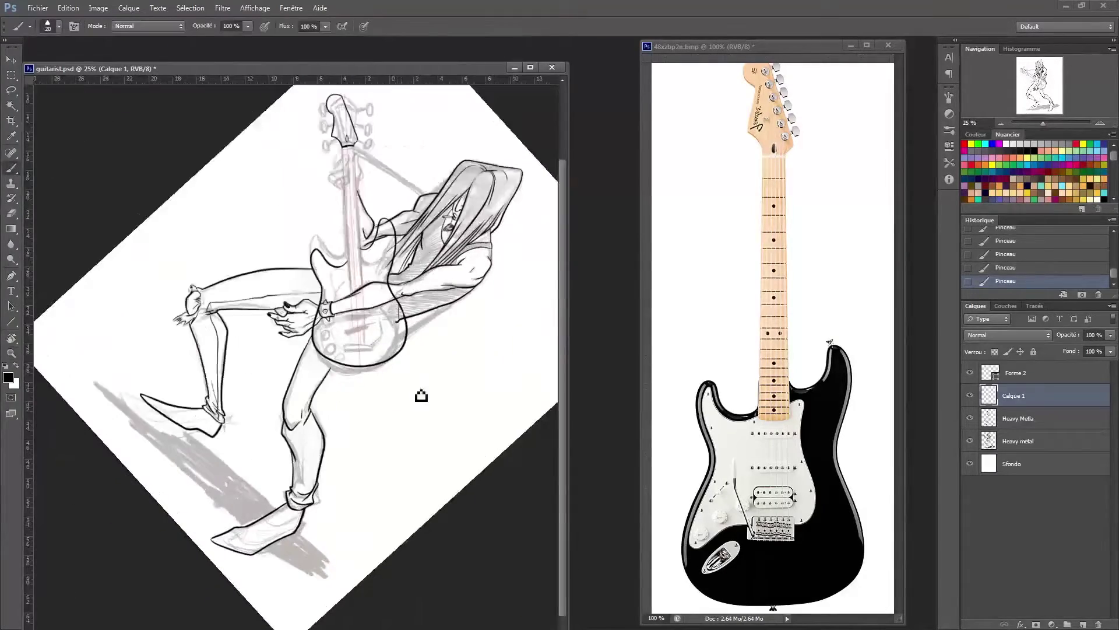
# Draw two straight lines along the neck and merge the Forme 3 line into Calque 1
pyautogui.hotkey('ctrl', '+')
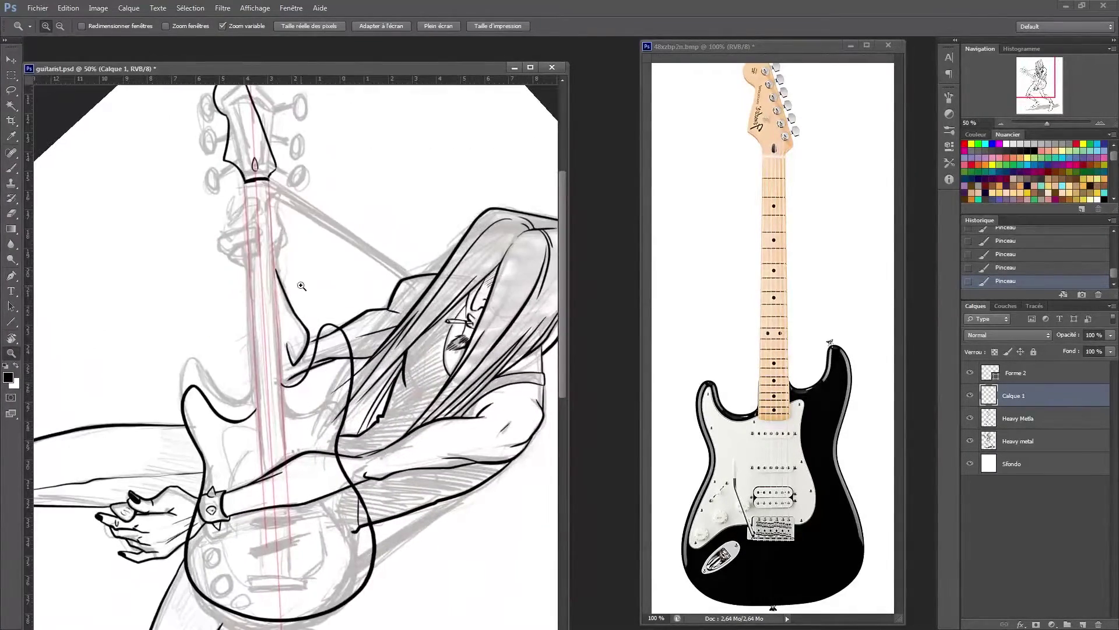
pyautogui.press('u')
pyautogui.moveTo(245, 180); pyautogui.dragTo(263, 473)
pyautogui.moveTo(270, 178); pyautogui.dragTo(288, 464)
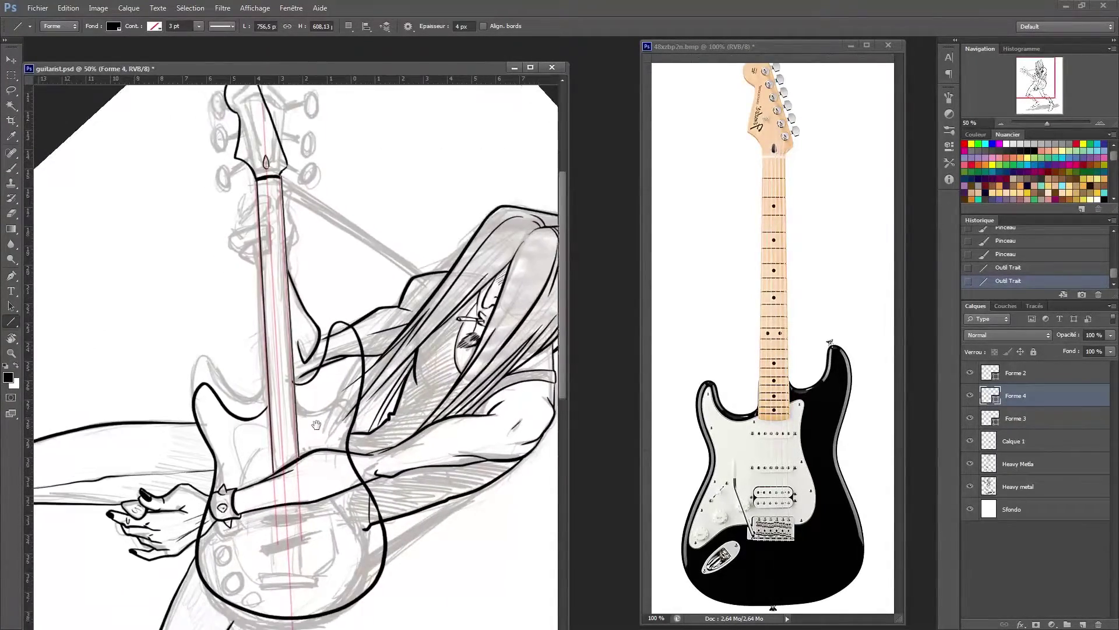
pyautogui.press('z')
pyautogui.click(253, 496)
pyautogui.click(1025, 418)
pyautogui.hotkey('ctrl', 'e')
# Lasso the inked guitar body and warp it
pyautogui.press('b')
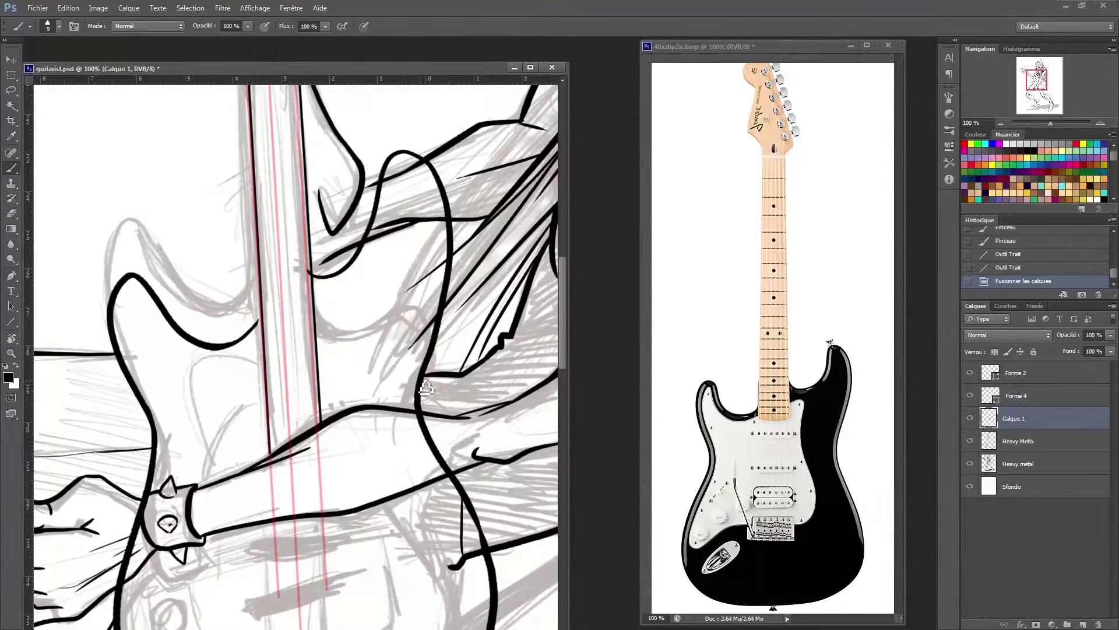
pyautogui.moveTo(380, 419); pyautogui.dragTo(401, 352)
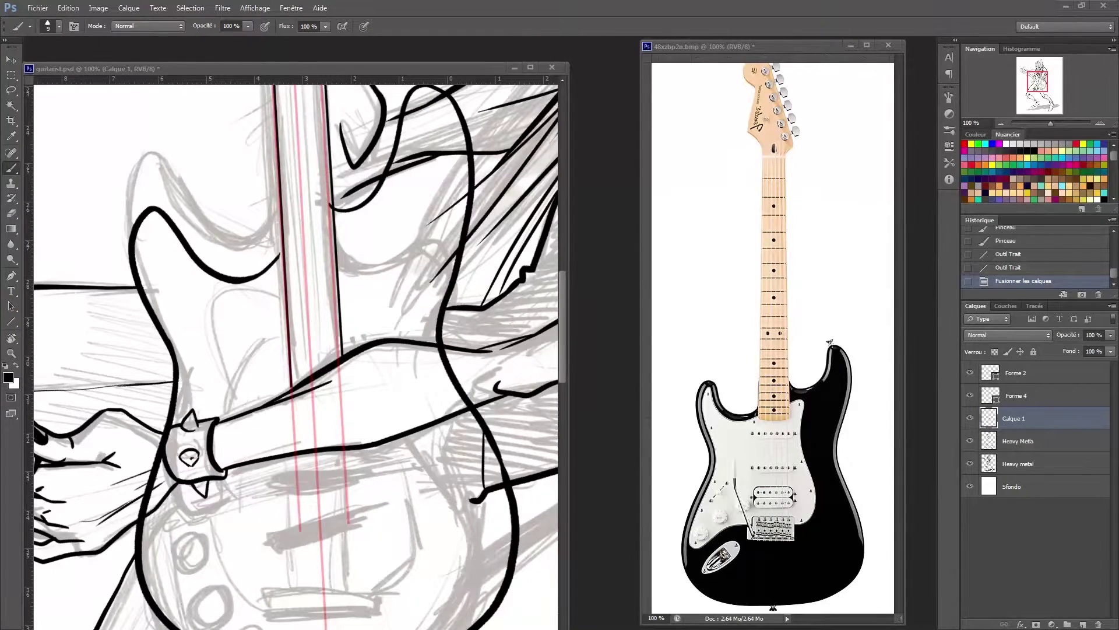
pyautogui.hotkey('ctrl', '-')
pyautogui.hotkey('ctrl', '-')
pyautogui.hotkey('ctrl', '-')
pyautogui.hotkey('ctrl', '-')
pyautogui.press('l')
pyautogui.moveTo(415, 302)
pyautogui.mouseDown()
pyautogui.moveTo(431, 483)
pyautogui.moveTo(415, 301)
pyautogui.mouseUp()
pyautogui.hotkey('ctrl', 't')
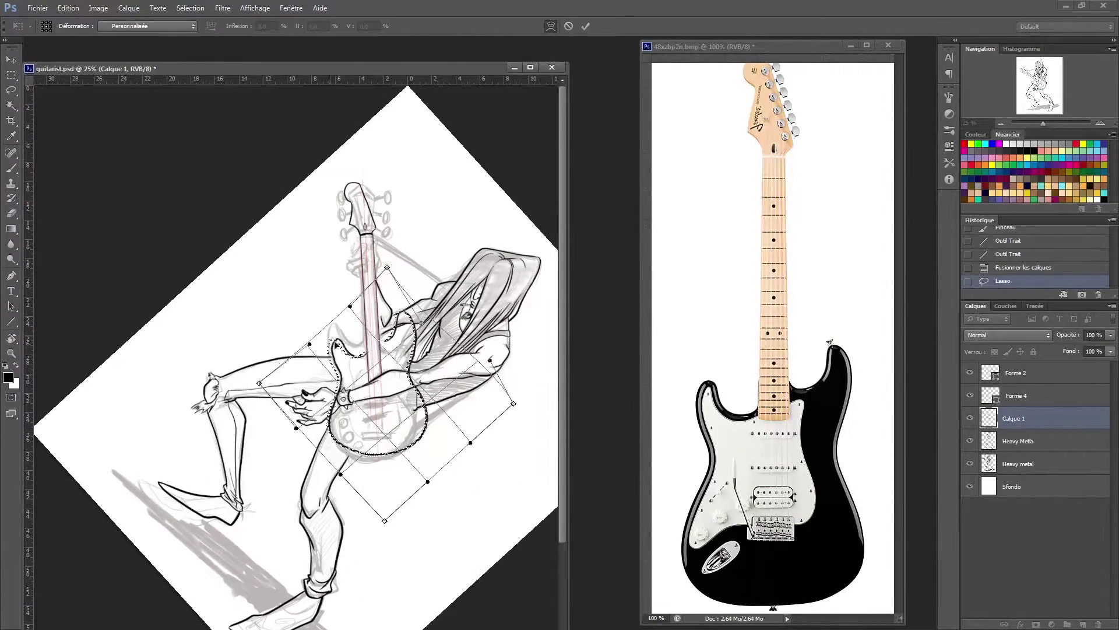
pyautogui.press('Return')
# Rotate the guitar body to match the neck and move it into place below it
pyautogui.hotkey('ctrl', 't')
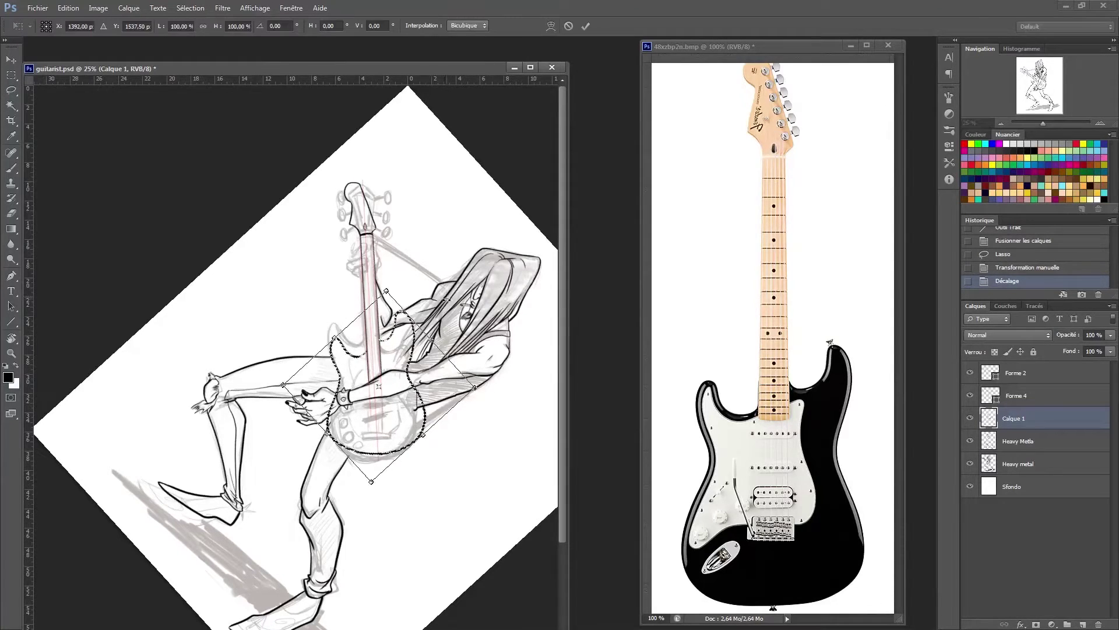
pyautogui.moveTo(431, 501); pyautogui.dragTo(454, 527)
pyautogui.press('Return')
pyautogui.press('r')
pyautogui.press('v')
pyautogui.moveTo(529, 475); pyautogui.dragTo(342, 356)
pyautogui.hotkey('ctrl', 'd')
# Zoom in on the lower guitar body and add a fresh empty layer, Calque 2
pyautogui.press('f')
pyautogui.press('z')
pyautogui.moveTo(416, 226); pyautogui.dragTo(475, 226)
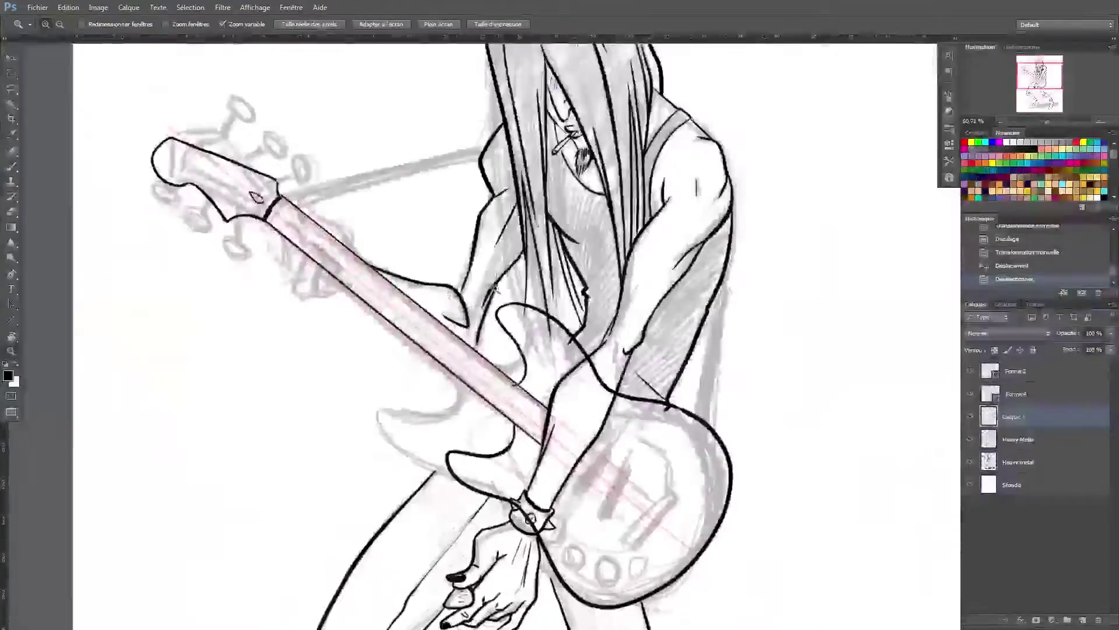
pyautogui.press('f')
pyautogui.click(330, 412)
pyautogui.click(330, 412)
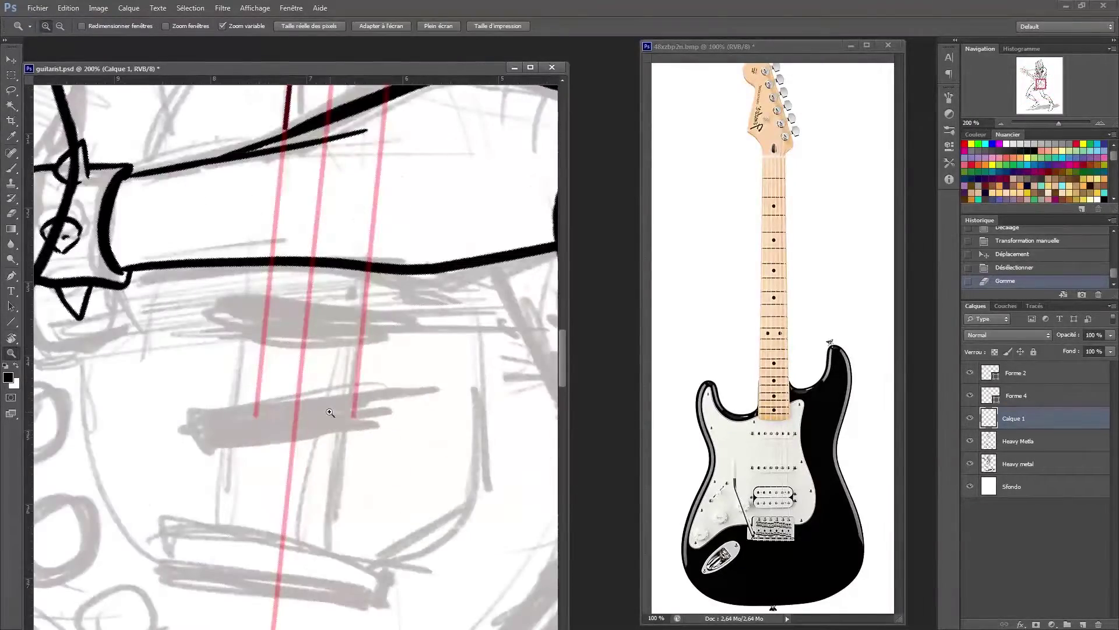
pyautogui.press('b')
pyautogui.hotkey('ctrl', 'shift', 'alt', 'n')
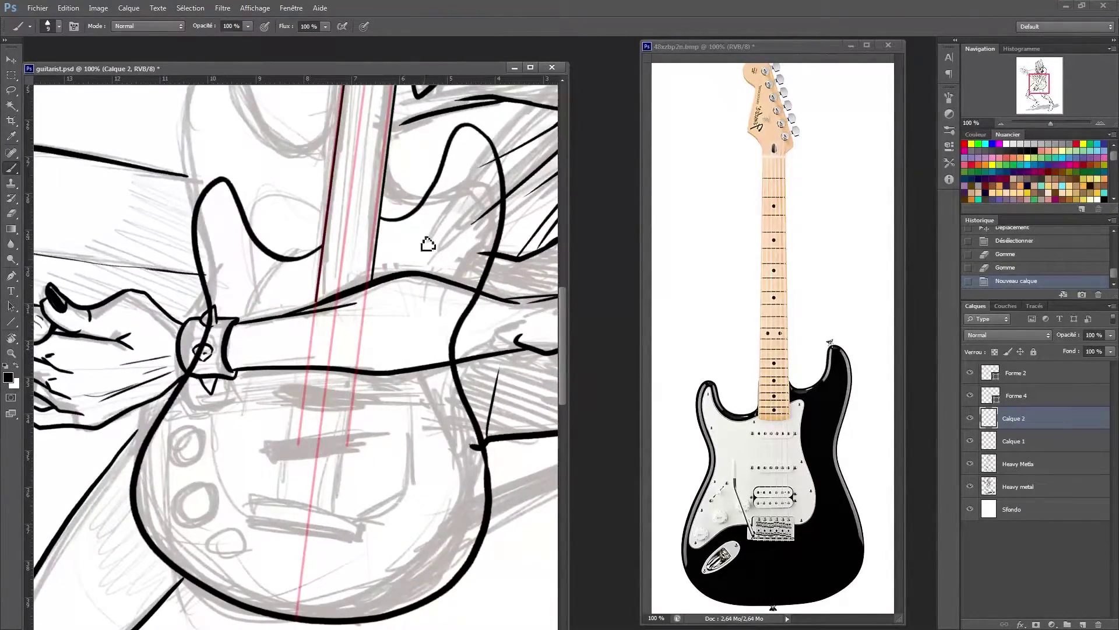
# Ink the pickguard curve across the guitar body, erasing the overshoot
pyautogui.moveTo(377, 246); pyautogui.dragTo(416, 267)
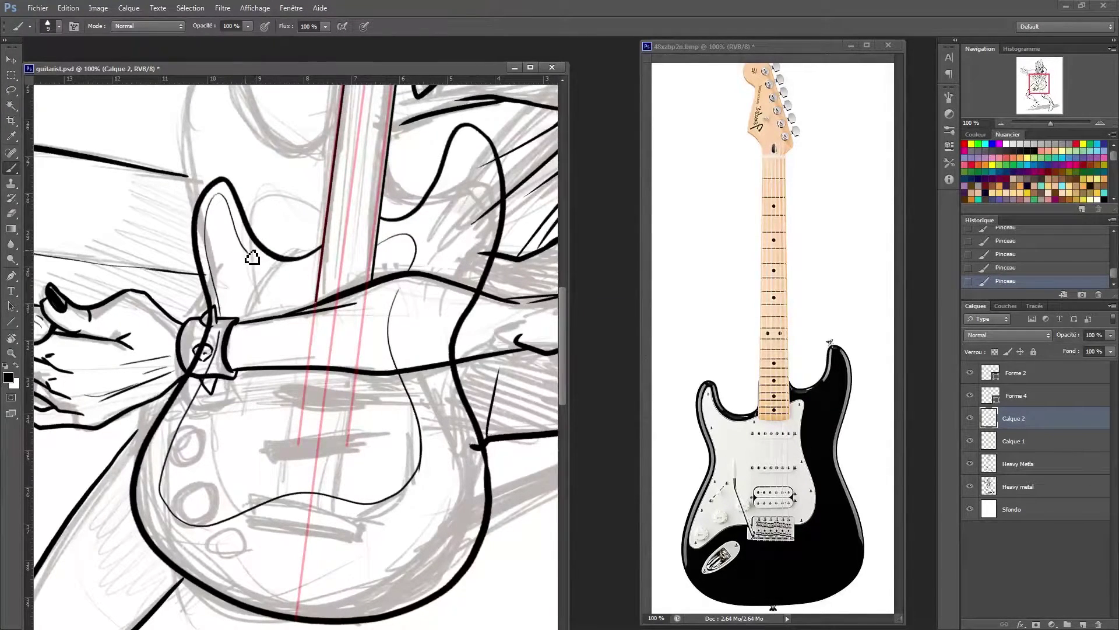
pyautogui.moveTo(252, 257); pyautogui.dragTo(322, 265)
pyautogui.press('e')
pyautogui.press('b')
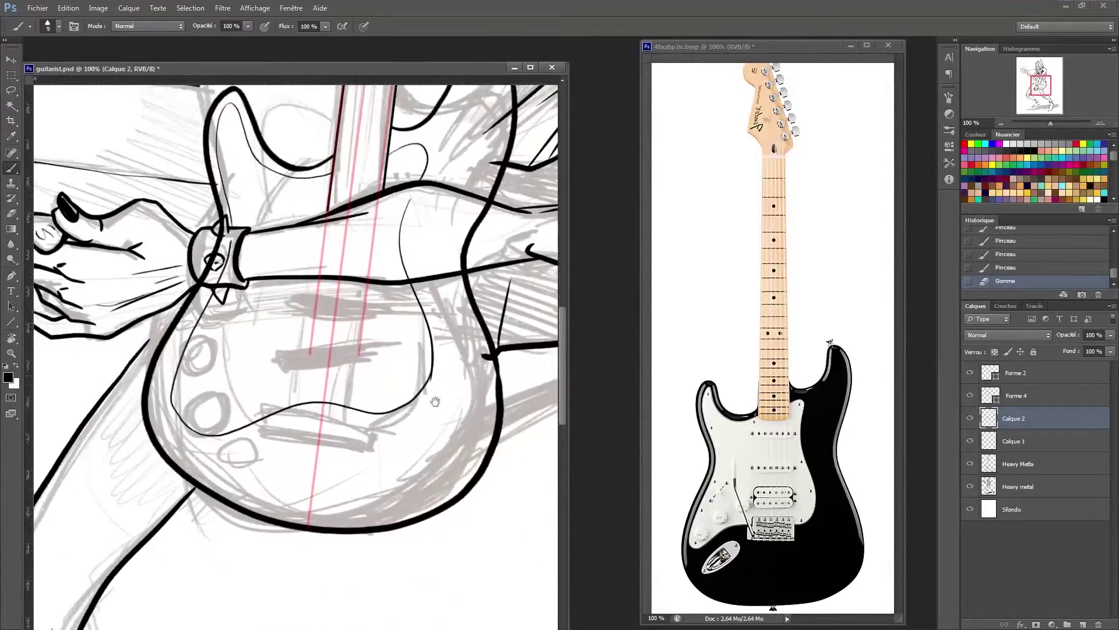
# Draw the first control knob circle and lasso around it for refining
pyautogui.scroll(4, 204, 525)
pyautogui.moveTo(169, 419); pyautogui.dragTo(204, 475)
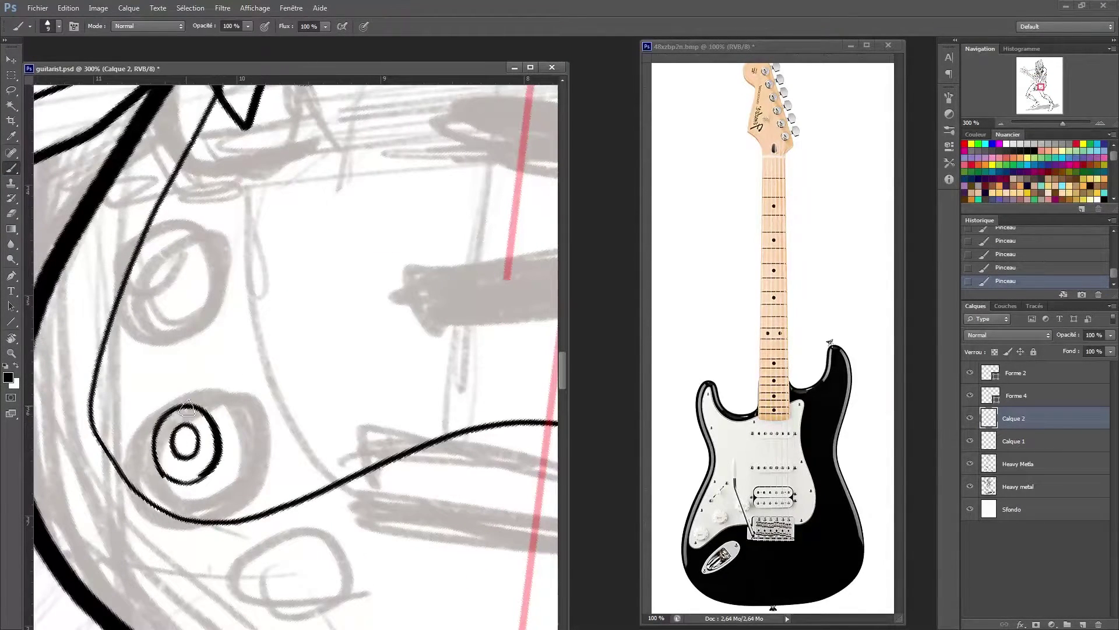
pyautogui.press('l')
pyautogui.moveTo(172, 396); pyautogui.dragTo(227, 411)
# Redraw the knob's inner circle and duplicate it into a row of three knobs
pyautogui.press('e')
pyautogui.moveTo(169, 443)
pyautogui.mouseDown()
pyautogui.moveTo(186, 461)
pyautogui.moveTo(195, 446)
pyautogui.moveTo(198, 461)
pyautogui.moveTo(284, 405)
pyautogui.moveTo(383, 370)
pyautogui.mouseUp()
pyautogui.press('b')
pyautogui.press('v')
pyautogui.press('z')
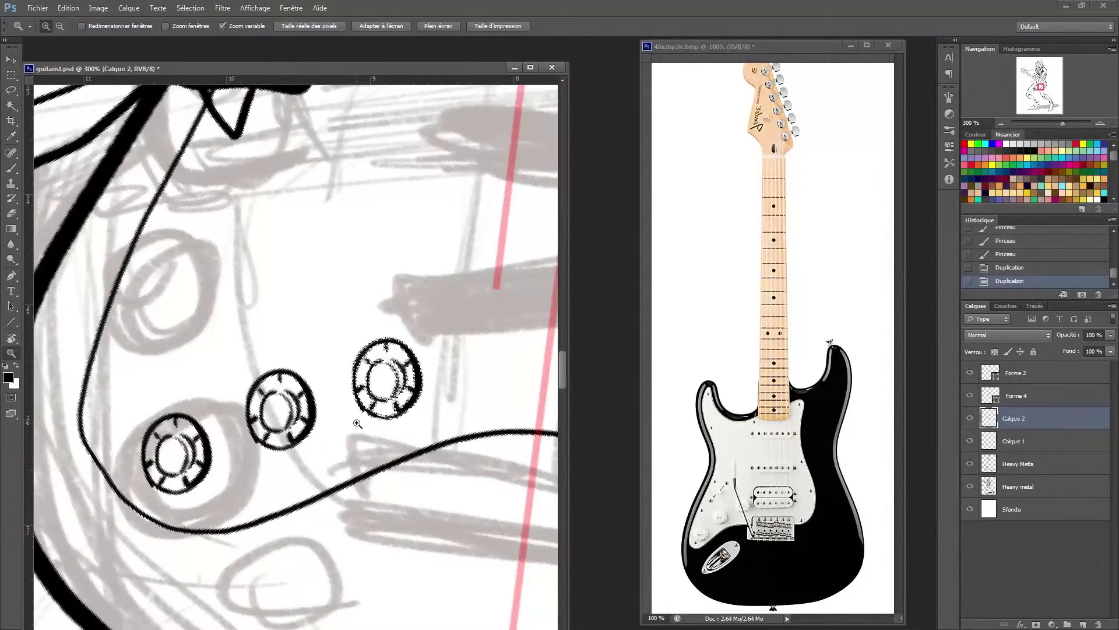
pyautogui.hotkey('ctrl', '-')
pyautogui.hotkey('ctrl', '-')
pyautogui.hotkey('ctrl', '-')
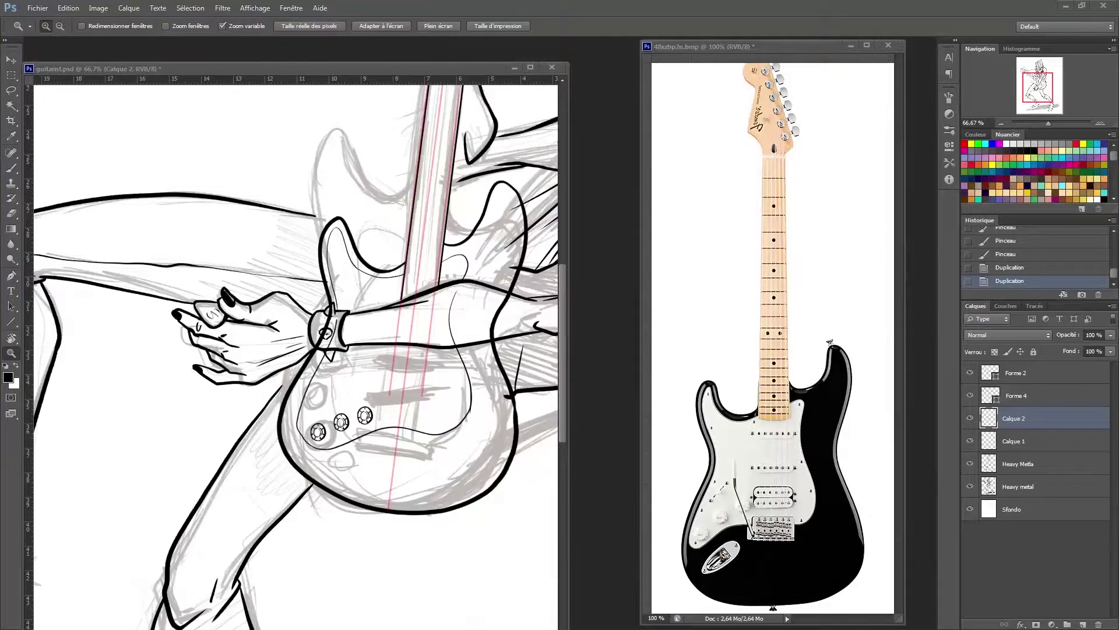
# Zoom in closely on the three knobs and ink their ridged edge details
pyautogui.click(361, 414)
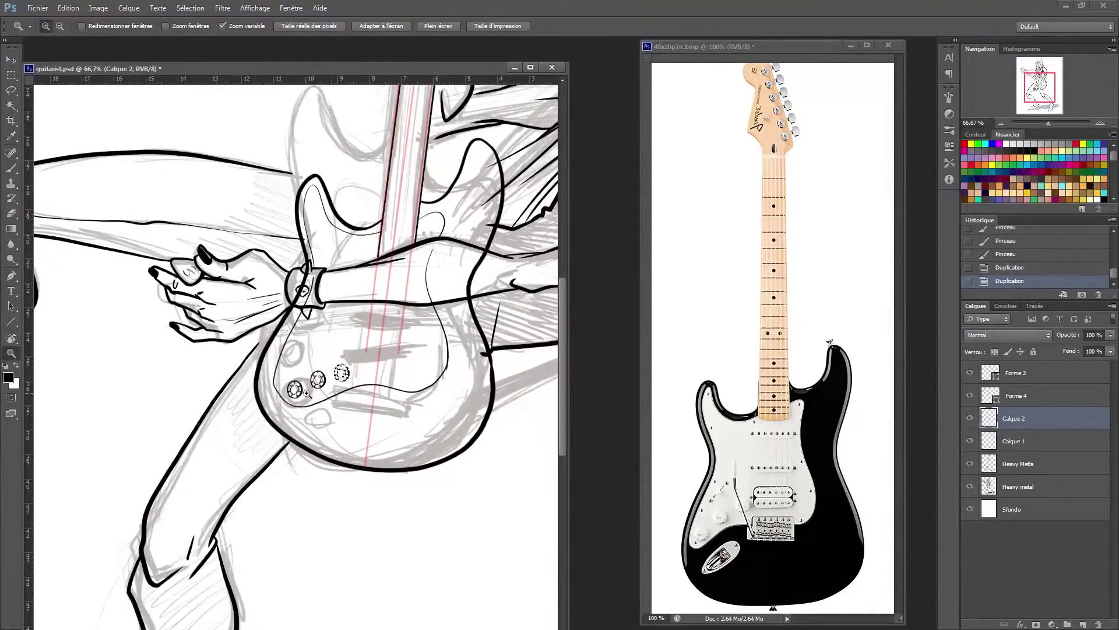
pyautogui.click(280, 419)
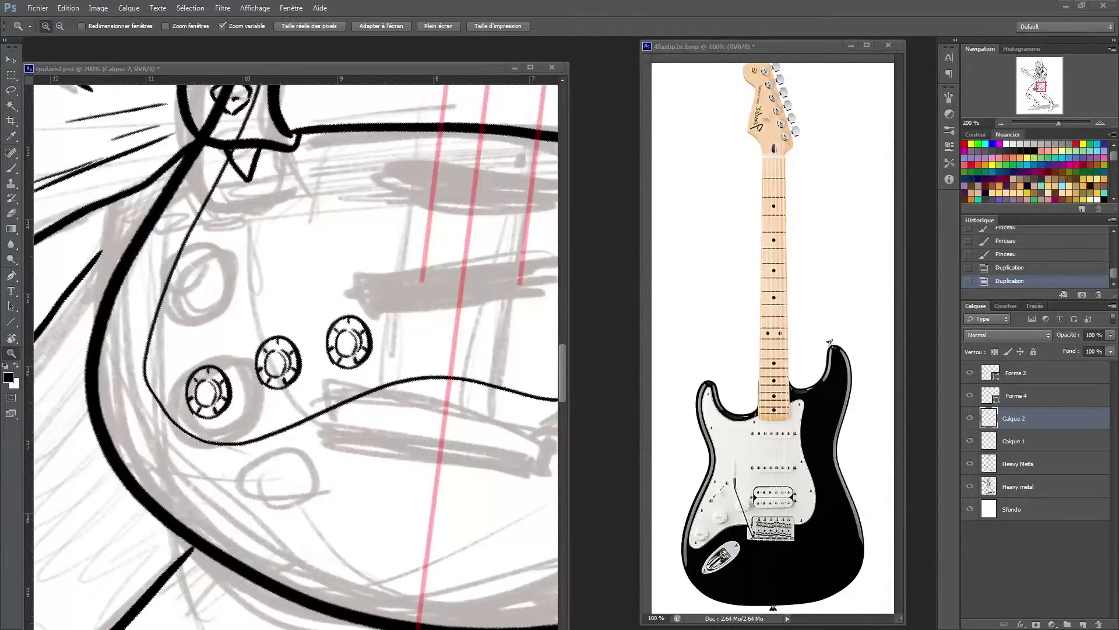
pyautogui.scroll(-3, 296, 352)
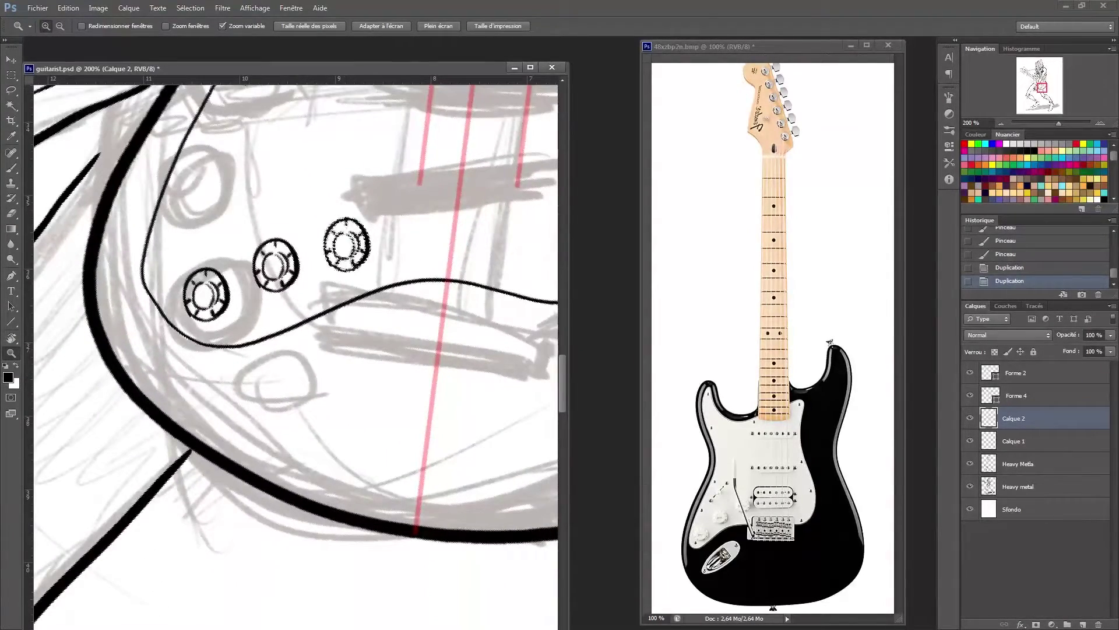
pyautogui.scroll(1, 473, 401)
pyautogui.click(239, 335)
pyautogui.press('b')
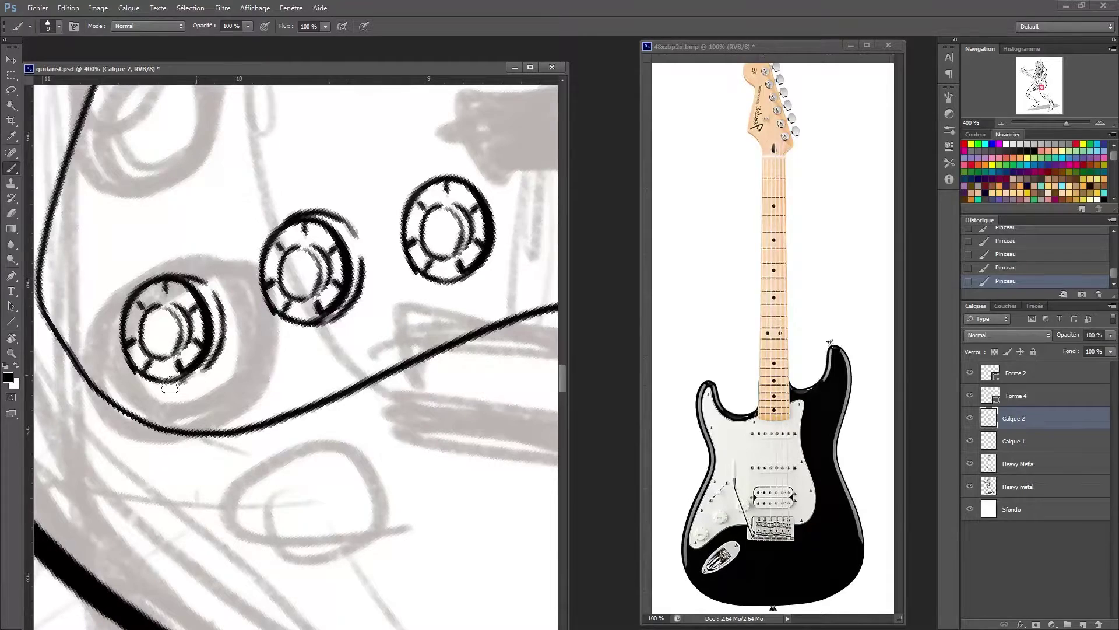
pyautogui.hscroll(3, 382, 227)
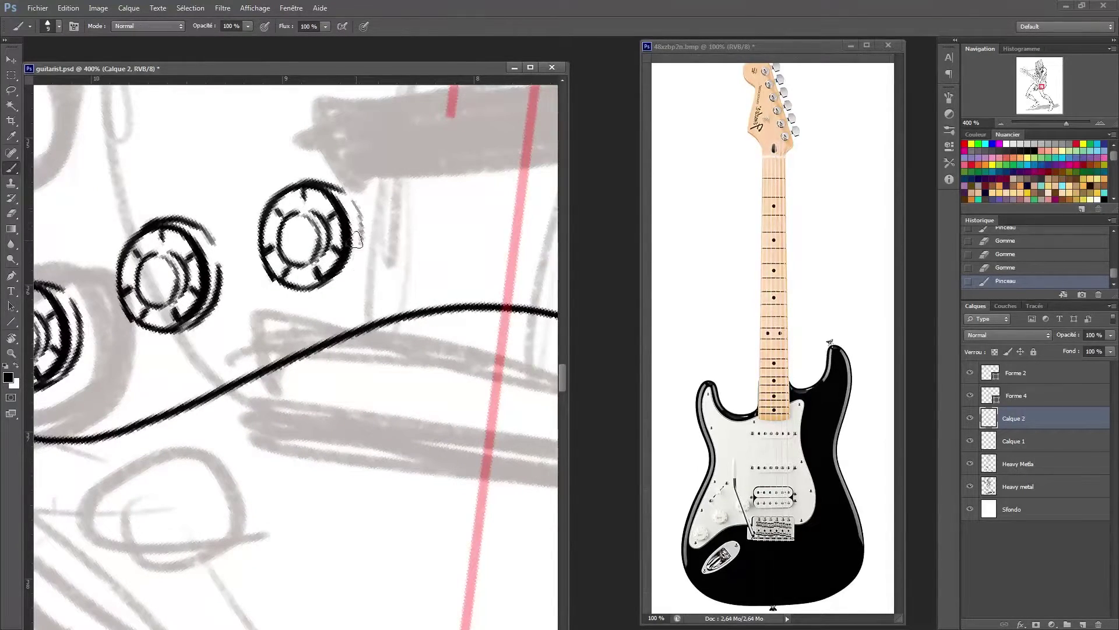
pyautogui.scroll(5, 262, 373)
pyautogui.hscroll(-4, 213, 351)
pyautogui.press('z')
pyautogui.moveTo(213, 350); pyautogui.dragTo(184, 349)
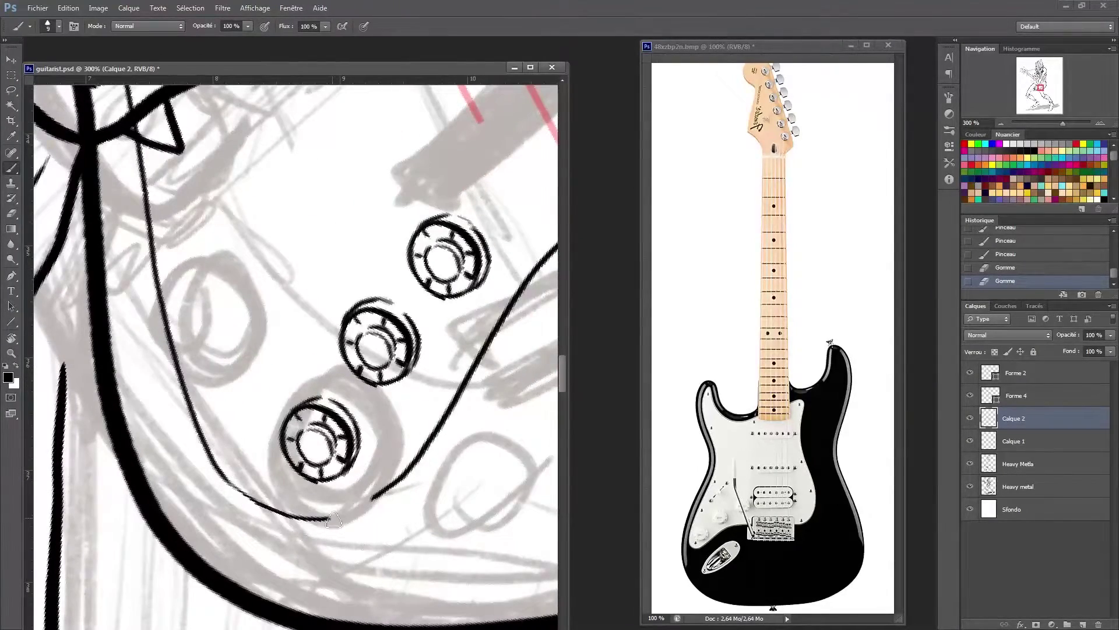
# Extend the pickguard outline around the lower guitar body
pyautogui.scroll(3, 295, 513)
pyautogui.hscroll(-4, 262, 443)
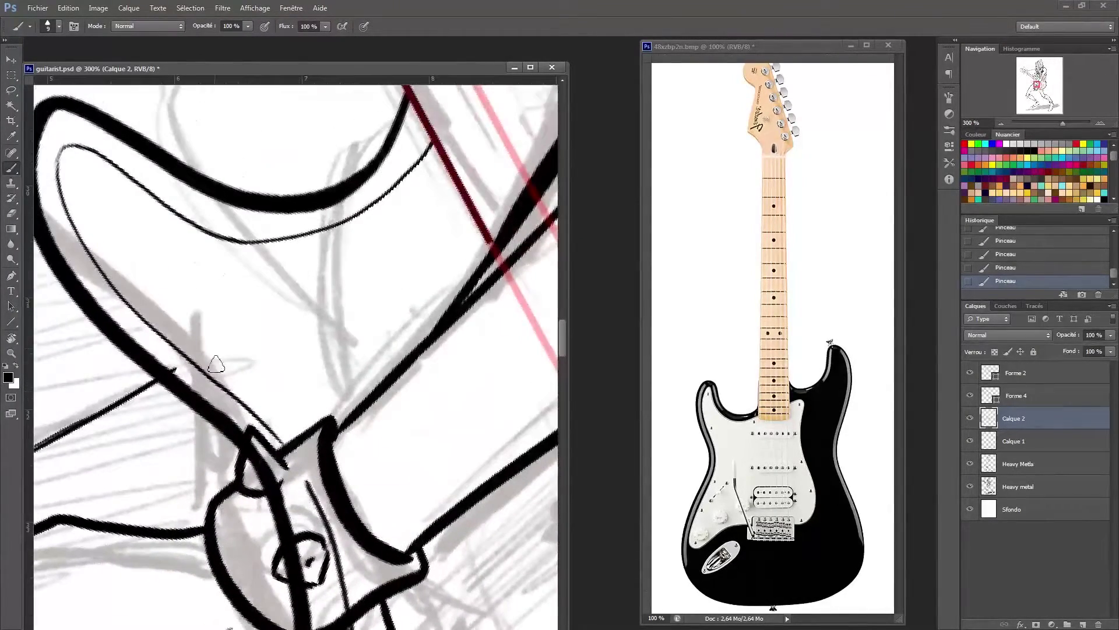
pyautogui.moveTo(447, 342); pyautogui.dragTo(357, 395)
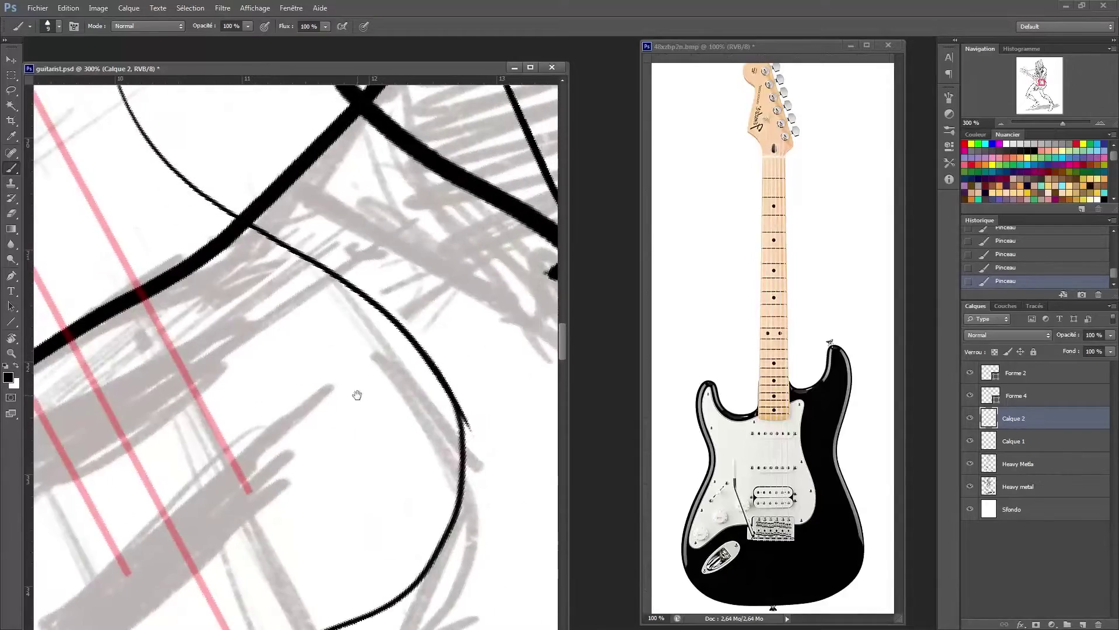
pyautogui.scroll(-5, 363, 427)
pyautogui.hscroll(-4, 292, 396)
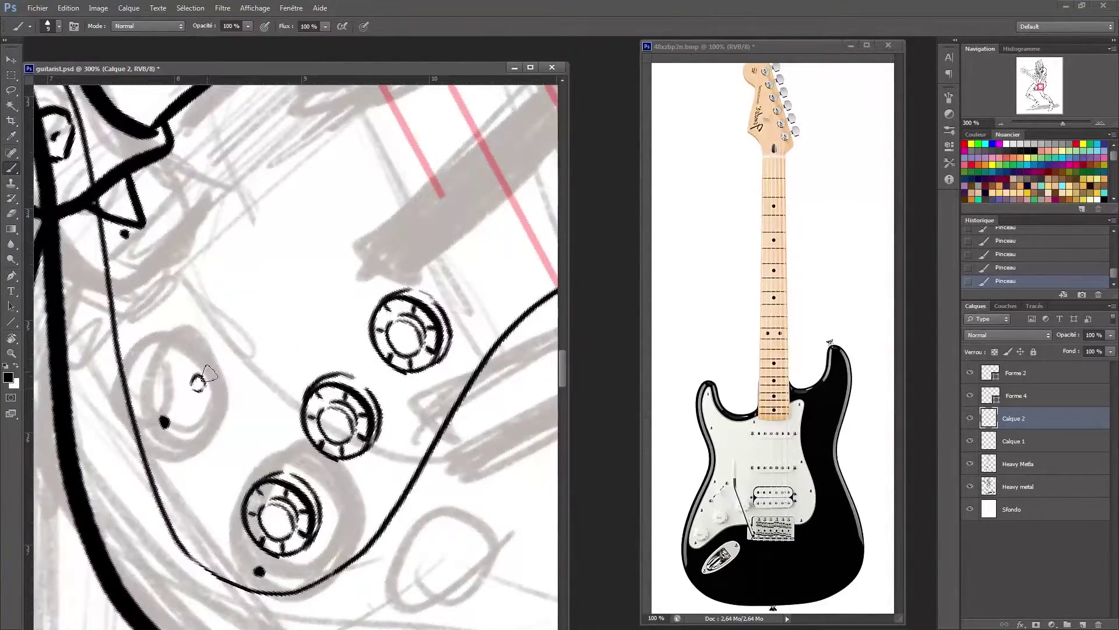
pyautogui.moveTo(198, 382); pyautogui.dragTo(279, 213)
# Merge the detail layer into Calque 1 and add a new layer for more guitar details
pyautogui.press('z')
pyautogui.hotkey('ctrl', '-')
pyautogui.hotkey('ctrl', '-')
pyautogui.hotkey('ctrl', '-')
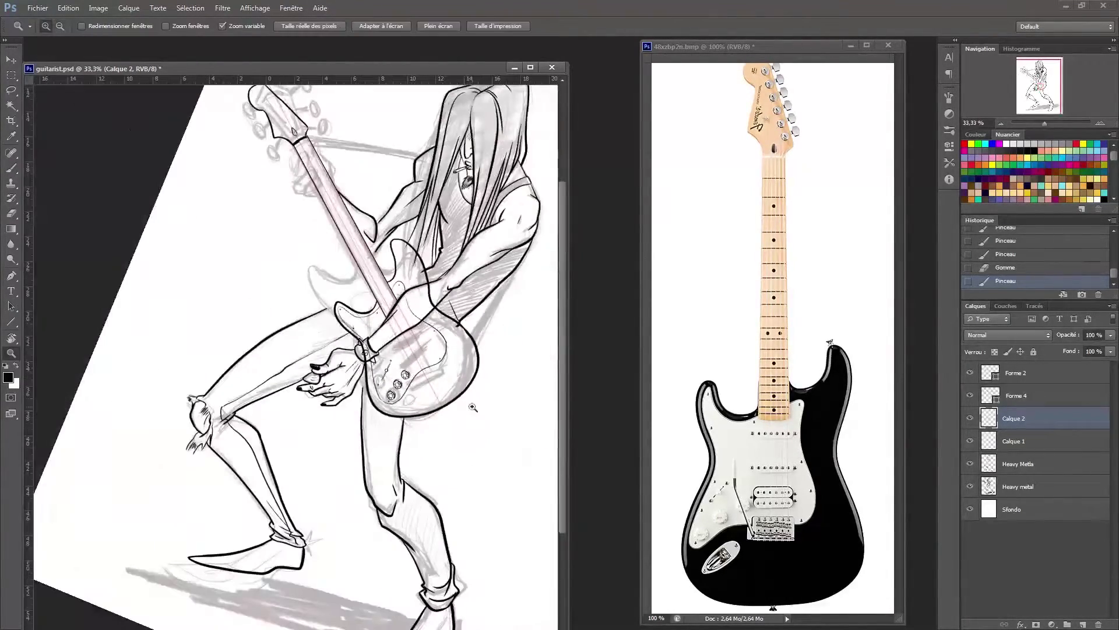
pyautogui.moveTo(392, 429); pyautogui.dragTo(362, 419)
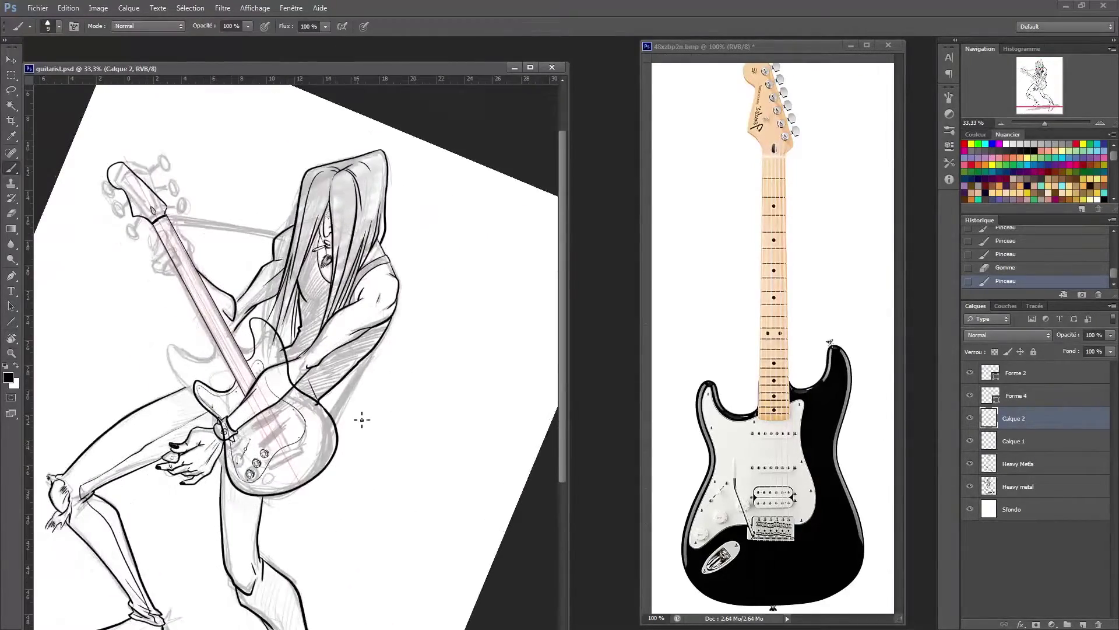
pyautogui.hotkey('ctrl', '1')
pyautogui.hotkey('ctrl', 'e')
pyautogui.hotkey('ctrl', 'shift', 'alt', 'n')
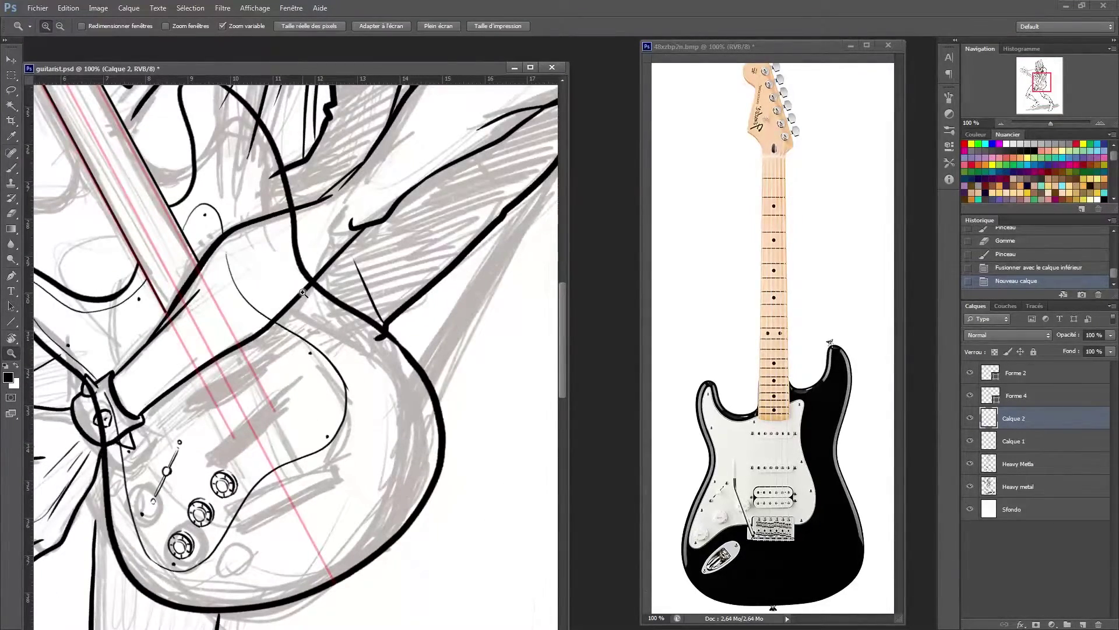
pyautogui.click(283, 493)
# Ink the pickup selector switch and redraw the pickup's outline and lower corner
pyautogui.press('b')
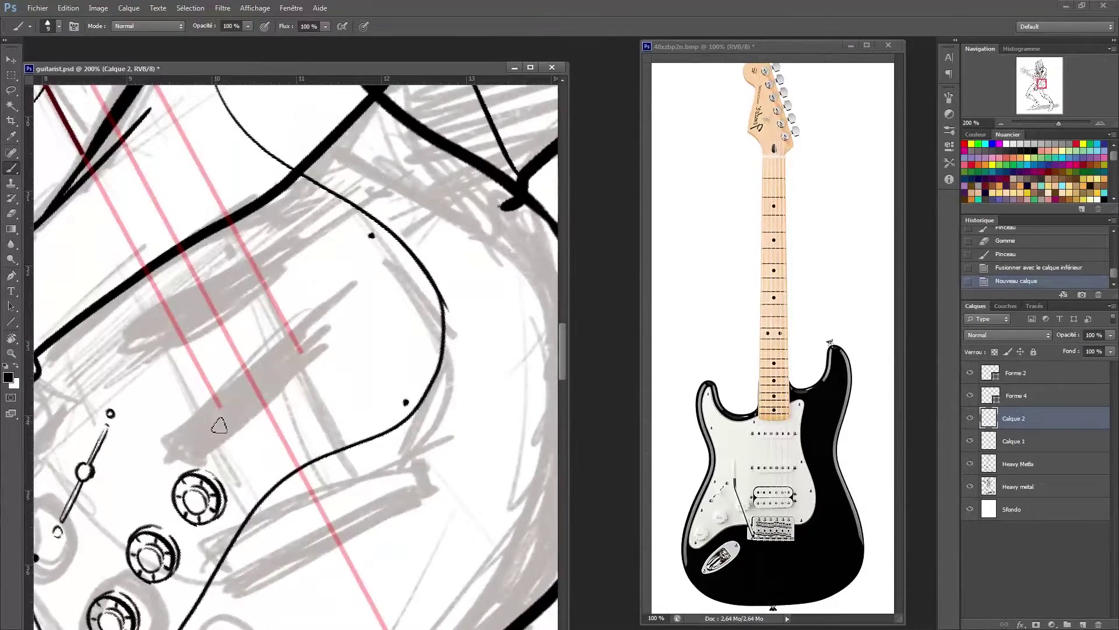
pyautogui.moveTo(220, 417); pyautogui.dragTo(213, 498)
pyautogui.press('e')
pyautogui.moveTo(239, 419); pyautogui.dragTo(191, 452)
pyautogui.press('b')
pyautogui.moveTo(218, 402); pyautogui.dragTo(213, 434)
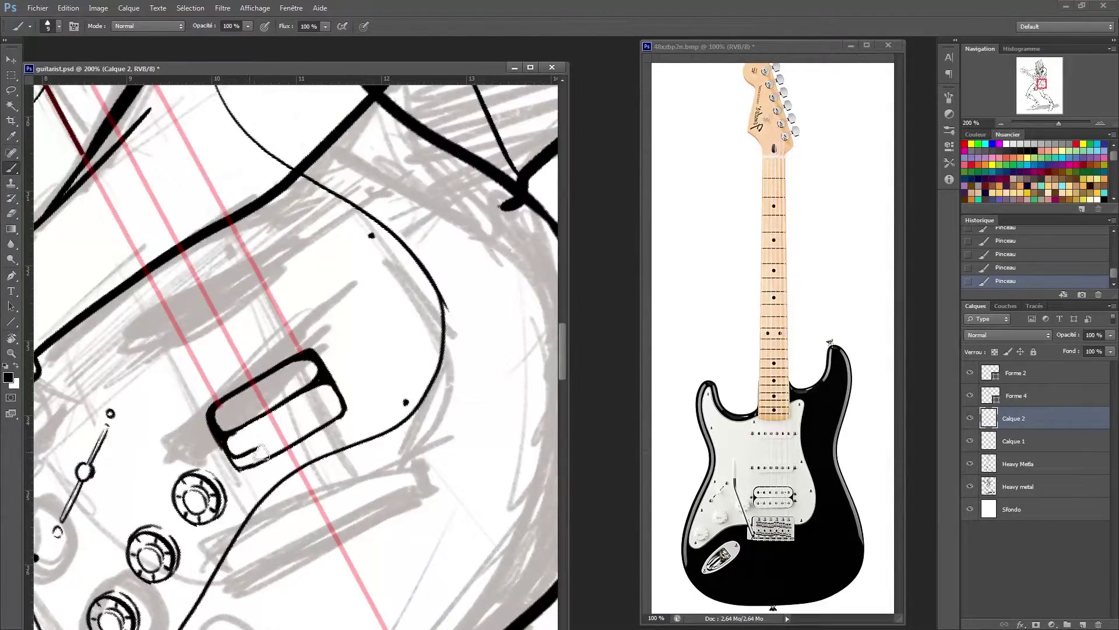
pyautogui.moveTo(343, 401); pyautogui.dragTo(239, 471)
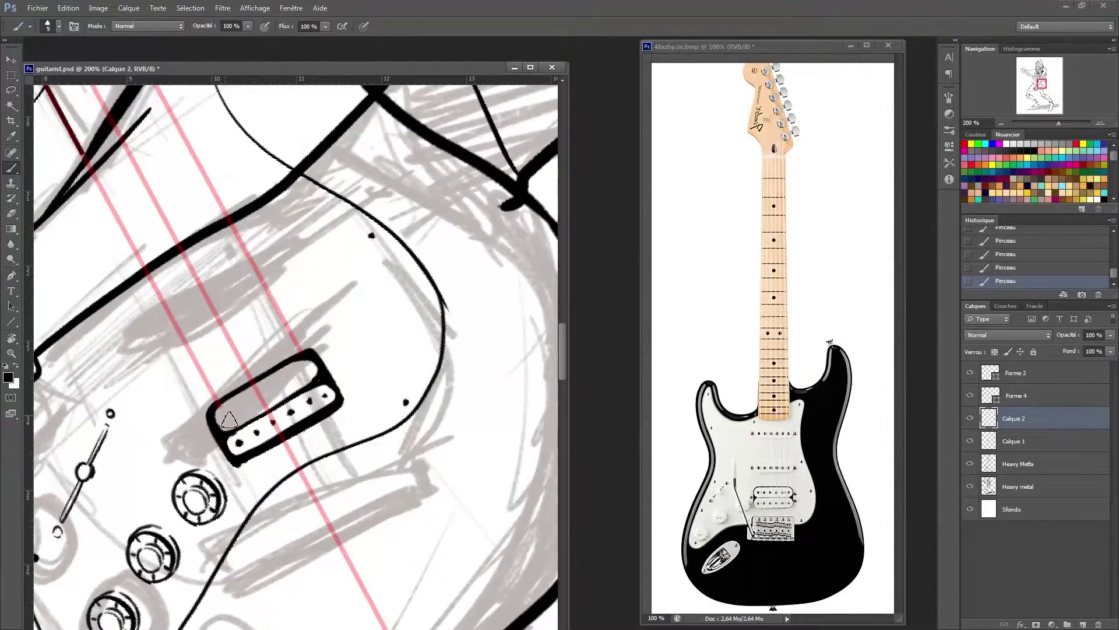
pyautogui.moveTo(311, 373); pyautogui.dragTo(284, 265)
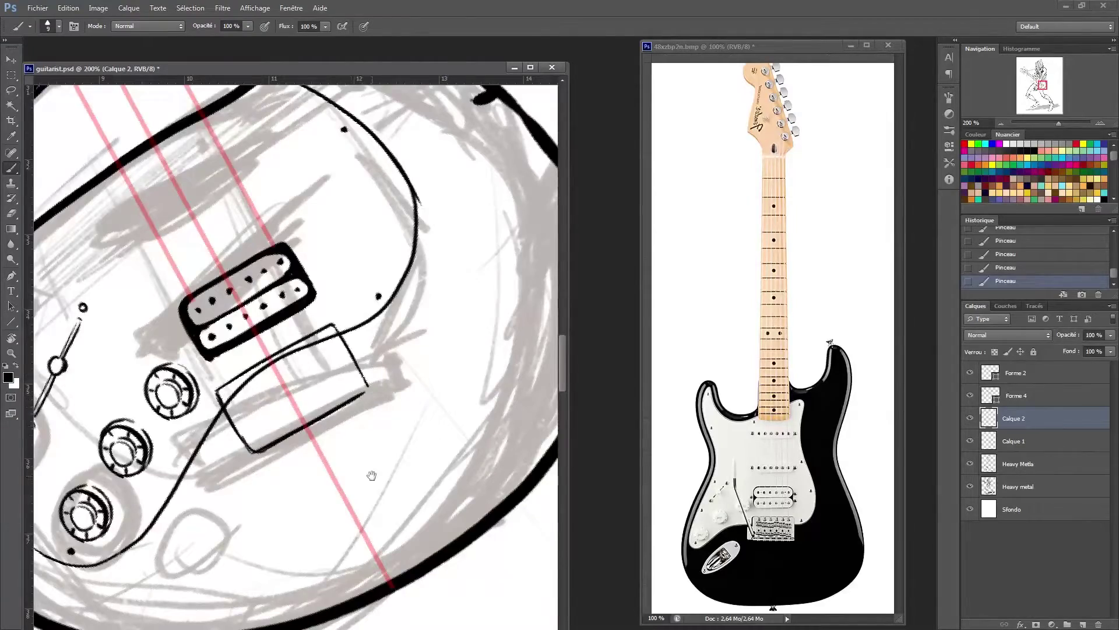
# Erase a stray dot and paint three pole-piece dots across the top single-coil pickup
pyautogui.moveTo(371, 475); pyautogui.dragTo(374, 628)
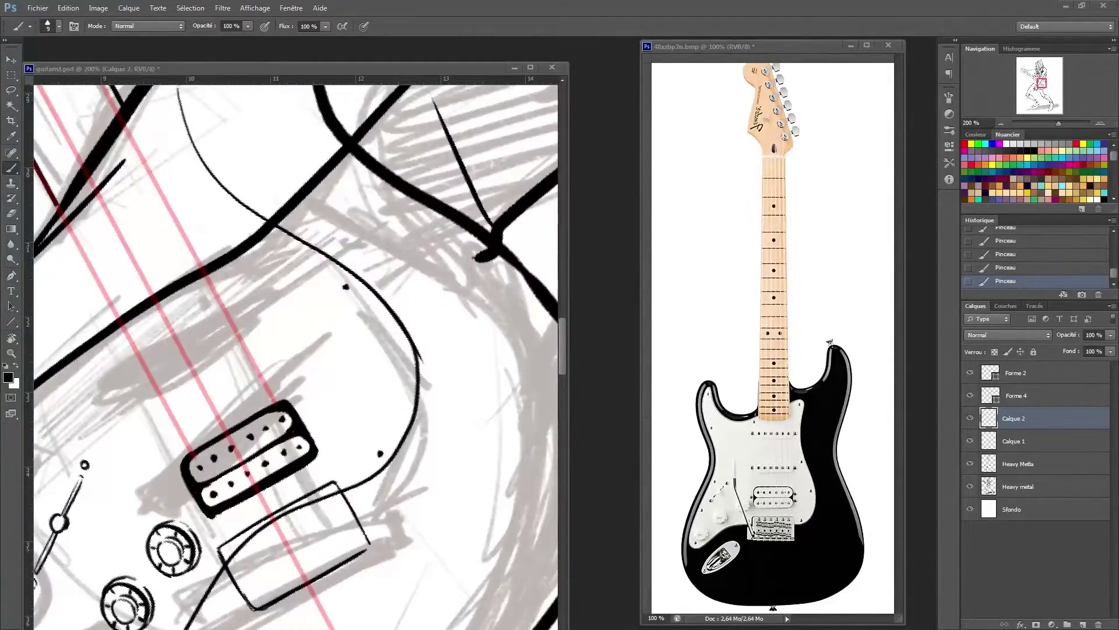
pyautogui.moveTo(384, 413); pyautogui.dragTo(413, 277)
pyautogui.moveTo(202, 213); pyautogui.dragTo(314, 325)
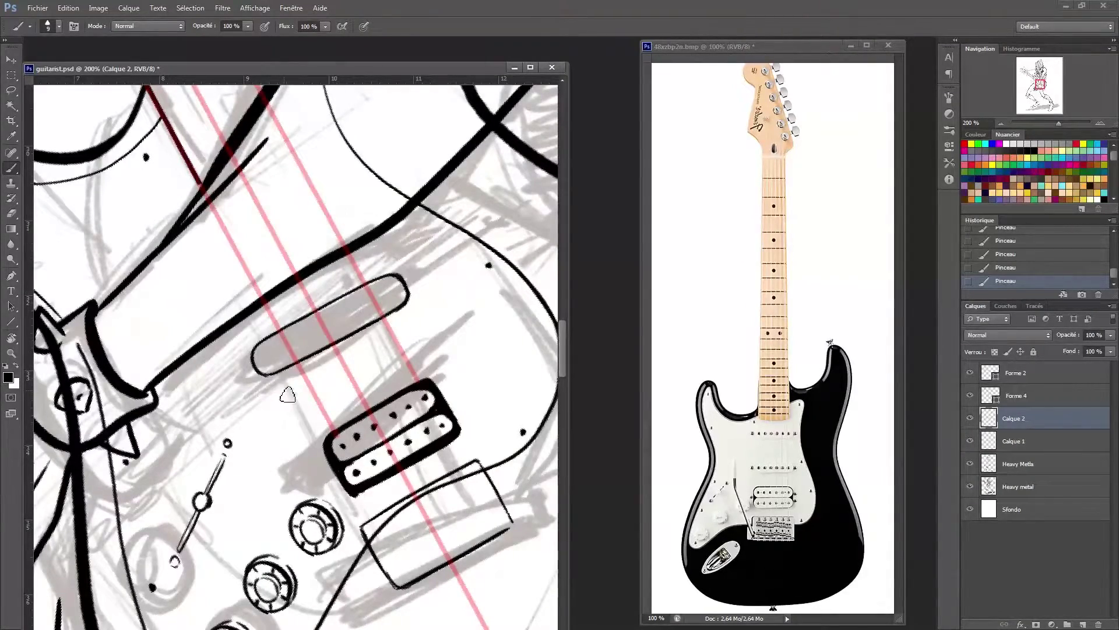
pyautogui.click(255, 331)
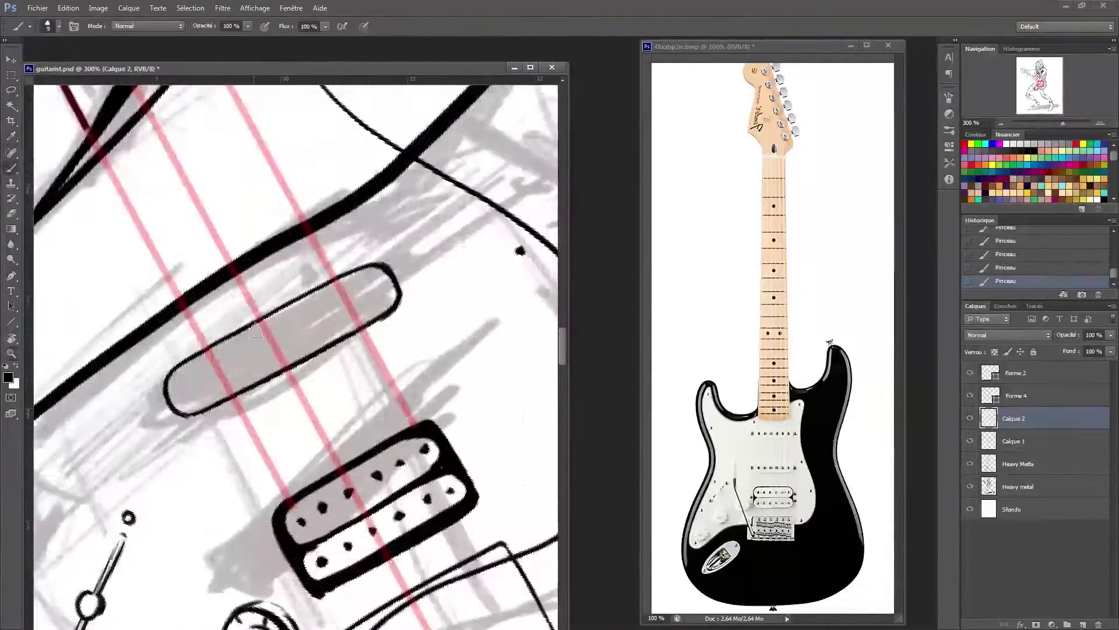
pyautogui.click(207, 377)
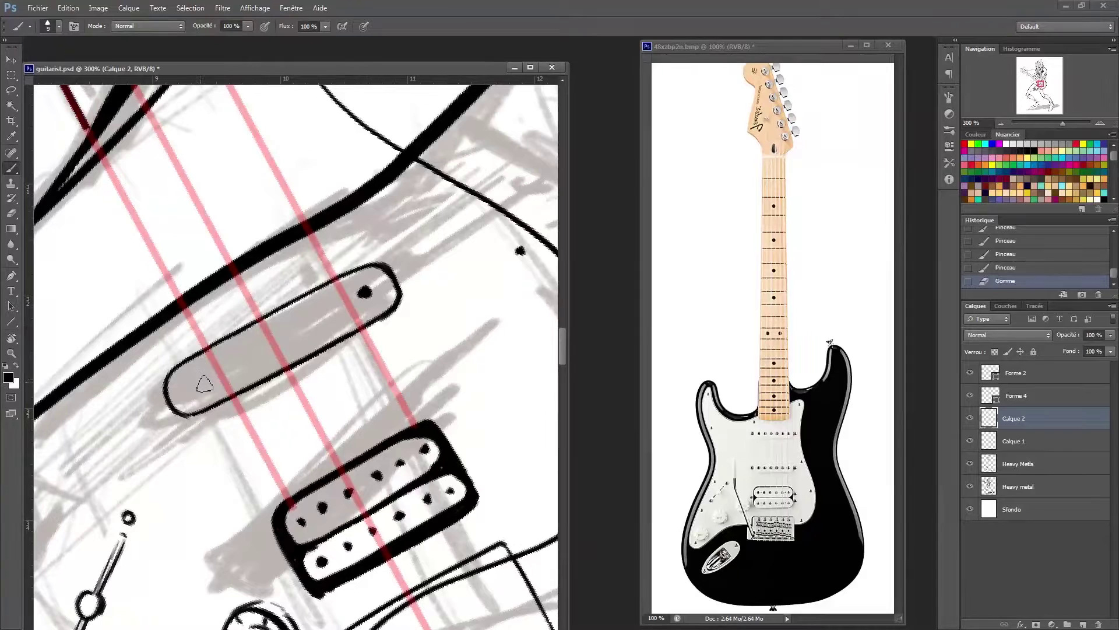
pyautogui.click(277, 341)
pyautogui.click(315, 318)
pyautogui.click(371, 288)
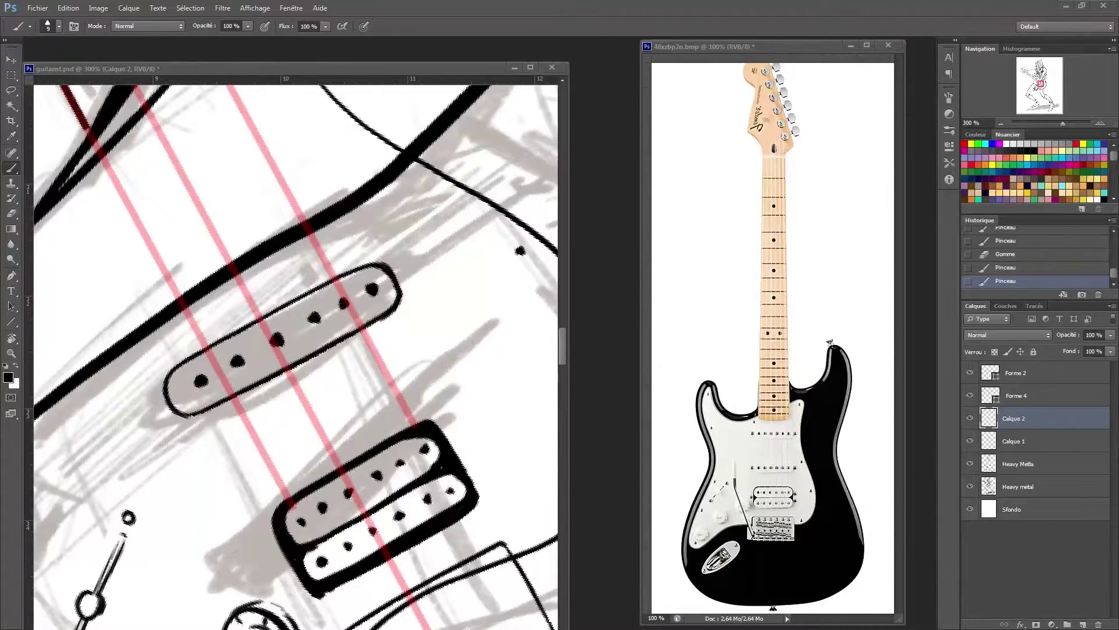
pyautogui.moveTo(393, 354); pyautogui.dragTo(373, 261)
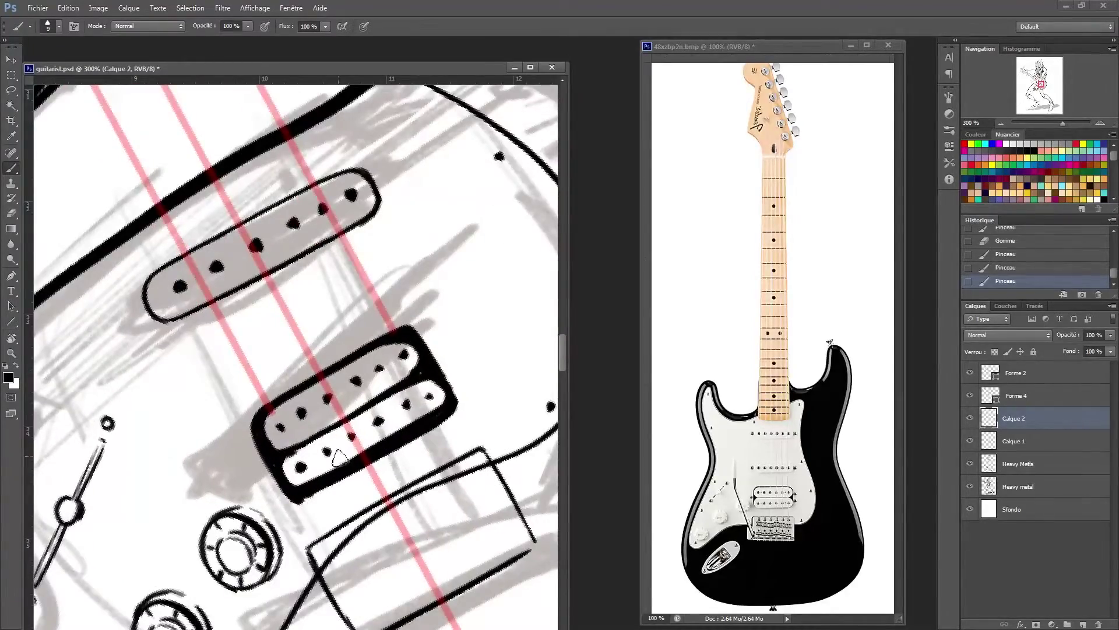
pyautogui.press('z')
pyautogui.scroll(-5, 380, 443)
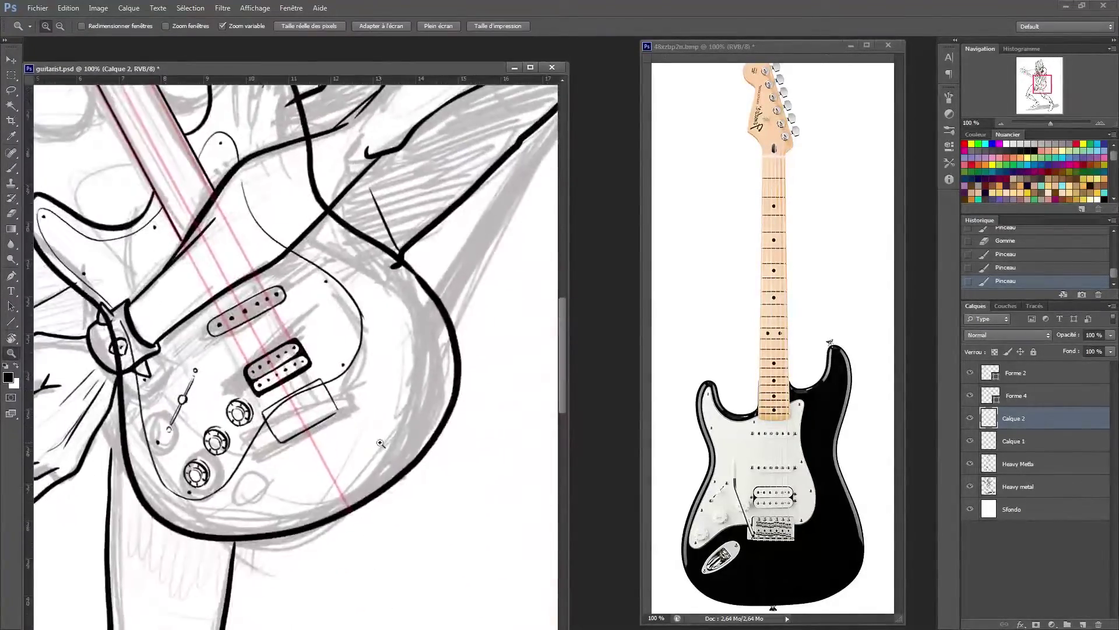
pyautogui.scroll(-2, 380, 443)
pyautogui.scroll(-1, 519, 430)
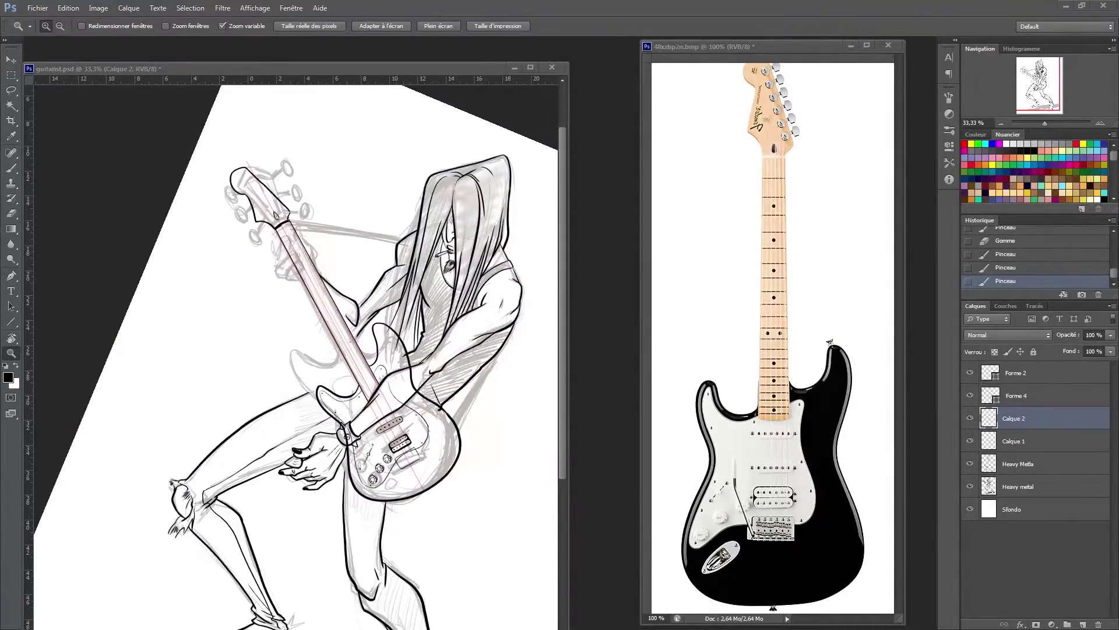
pyautogui.scroll(-2, 474, 396)
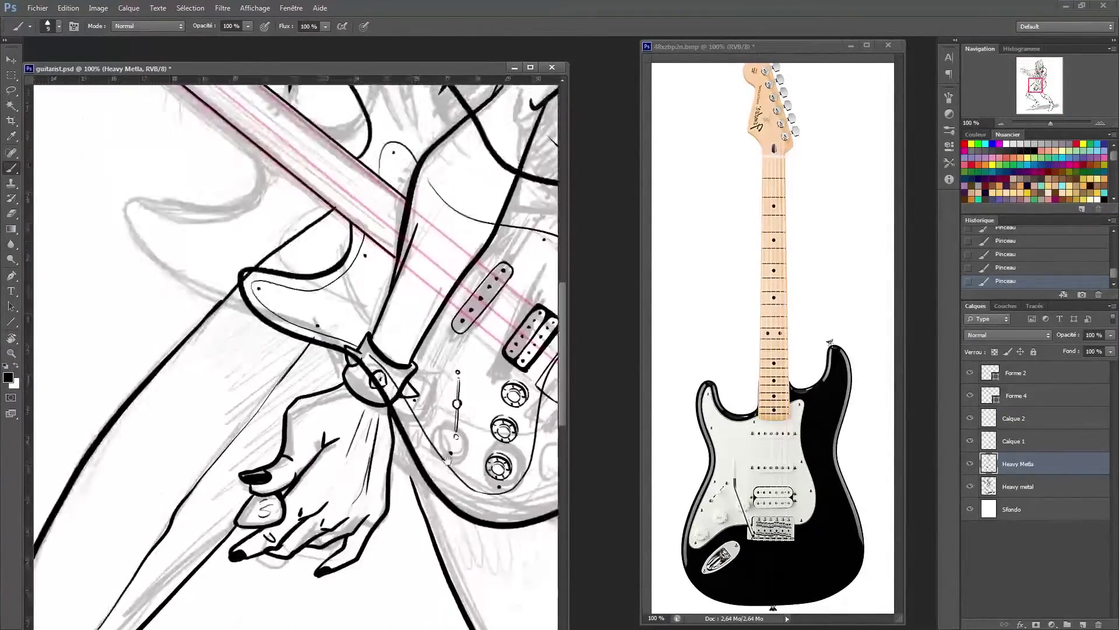
pyautogui.moveTo(348, 419); pyautogui.dragTo(452, 456)
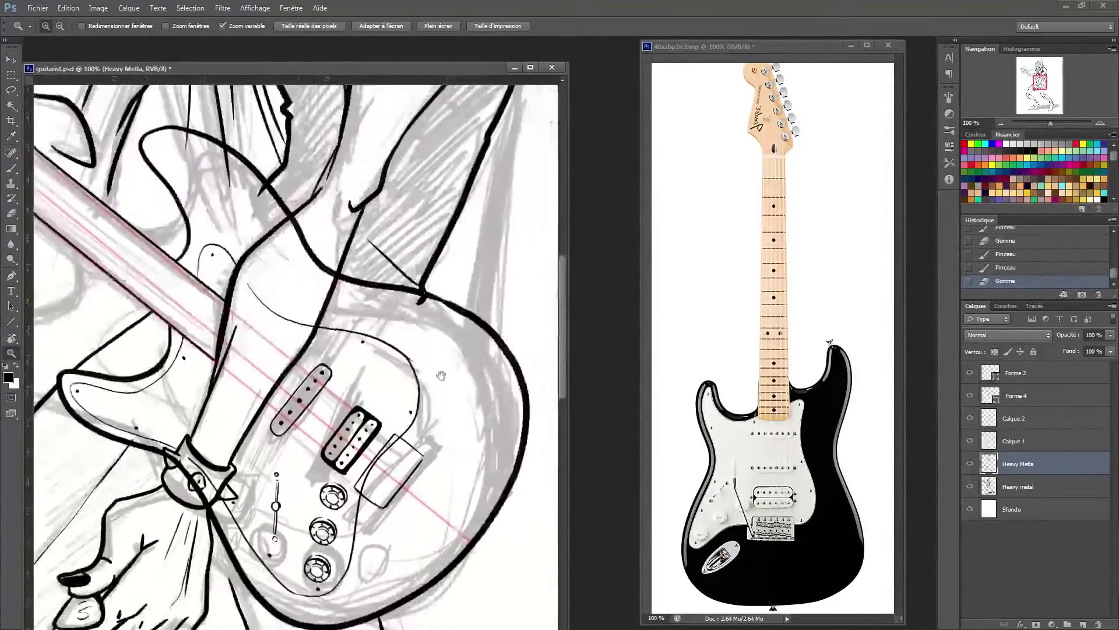
# Redraw the pinky finger lines and erase the middle fingernail on the picking hand
pyautogui.moveTo(439, 363)
pyautogui.mouseDown()
pyautogui.moveTo(264, 460)
pyautogui.moveTo(327, 443)
pyautogui.mouseUp()
pyautogui.press('b')
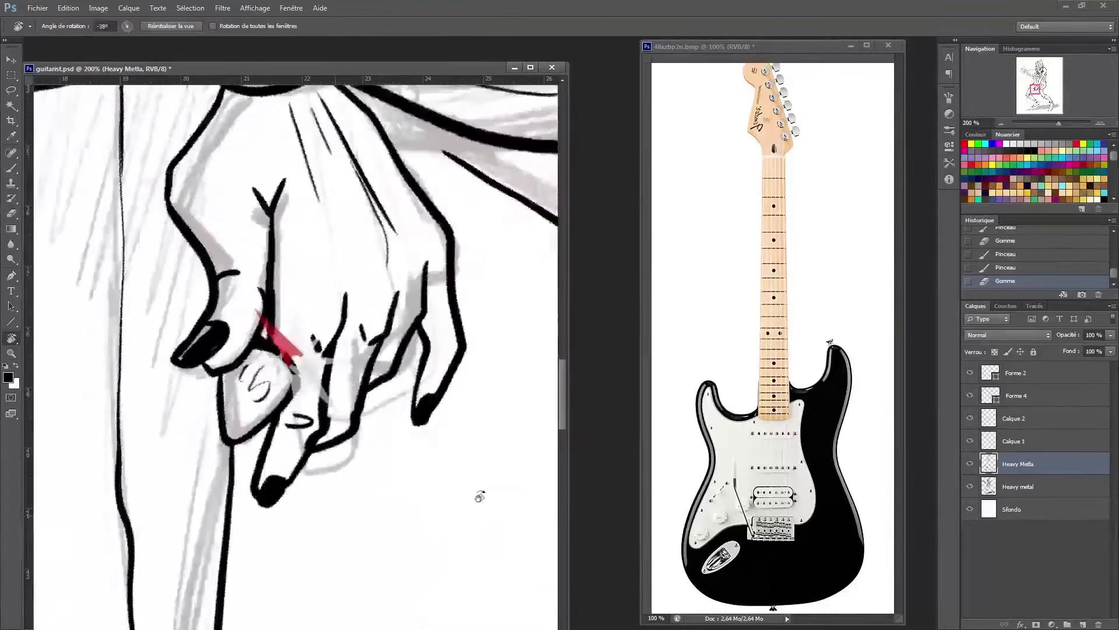
pyautogui.moveTo(309, 78); pyautogui.dragTo(285, 153)
pyautogui.moveTo(379, 326)
pyautogui.mouseDown()
pyautogui.moveTo(408, 396)
pyautogui.moveTo(373, 507)
pyautogui.moveTo(452, 416)
pyautogui.mouseUp()
pyautogui.press('e')
pyautogui.press('b')
pyautogui.press('e')
pyautogui.moveTo(315, 493)
pyautogui.mouseDown()
pyautogui.moveTo(350, 449)
pyautogui.moveTo(440, 392)
pyautogui.mouseUp()
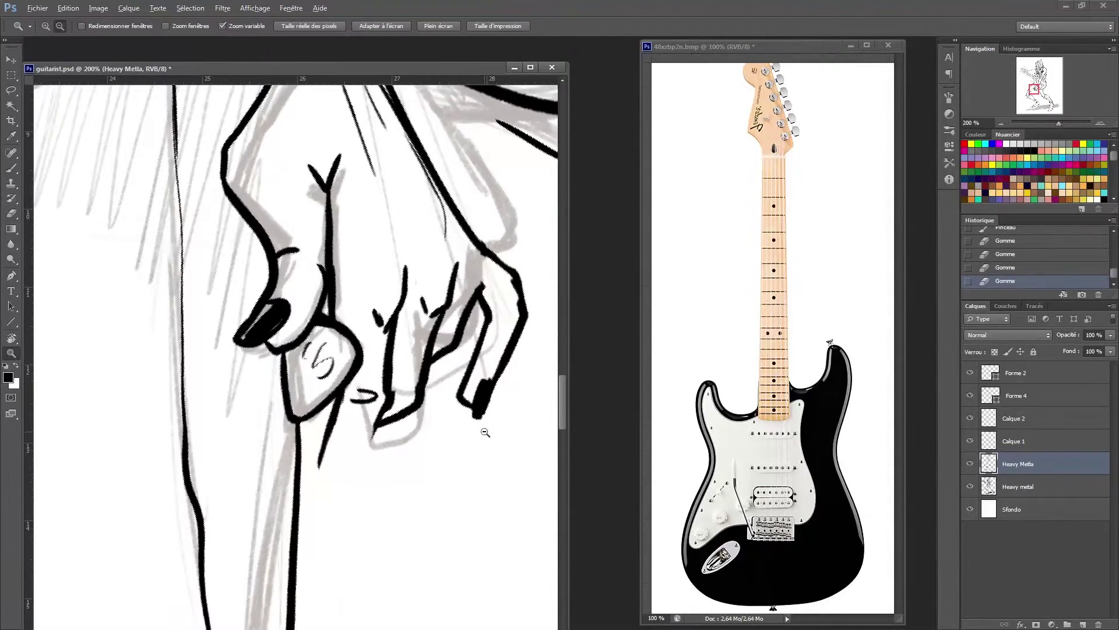
# Erase the thumb's underside and redraw a cleaner thumb outline
pyautogui.press('b')
pyautogui.moveTo(379, 326)
pyautogui.mouseDown()
pyautogui.moveTo(335, 350)
pyautogui.moveTo(309, 338)
pyautogui.mouseUp()
pyautogui.press('e')
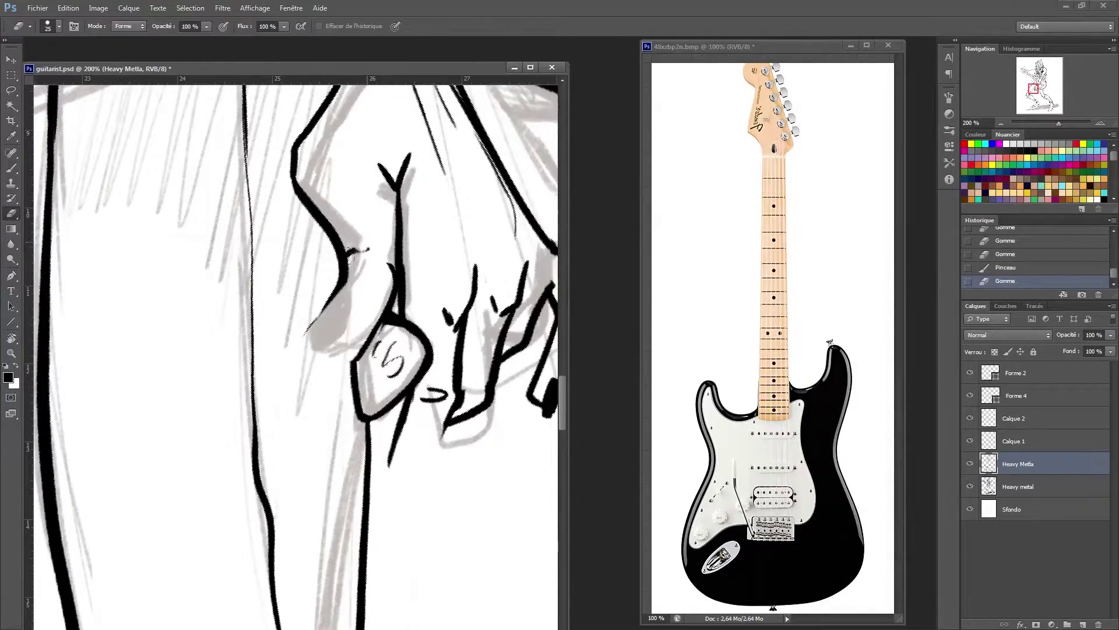
pyautogui.press('b')
pyautogui.moveTo(336, 256)
pyautogui.mouseDown()
pyautogui.moveTo(350, 294)
pyautogui.moveTo(280, 370)
pyautogui.mouseUp()
pyautogui.moveTo(285, 373); pyautogui.dragTo(356, 379)
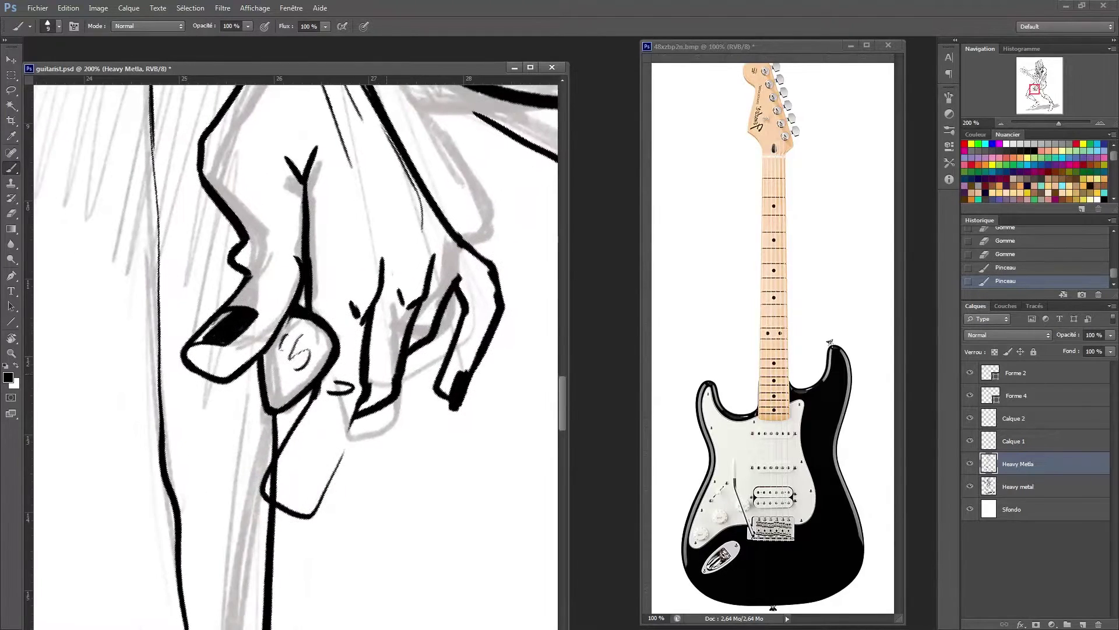
# Erase stray lines near the pick and re-ink the finger outlines around it
pyautogui.press('e')
pyautogui.moveTo(306, 239); pyautogui.dragTo(306, 309)
pyautogui.moveTo(309, 373); pyautogui.dragTo(316, 381)
pyautogui.moveTo(354, 303); pyautogui.dragTo(352, 408)
pyautogui.press('b')
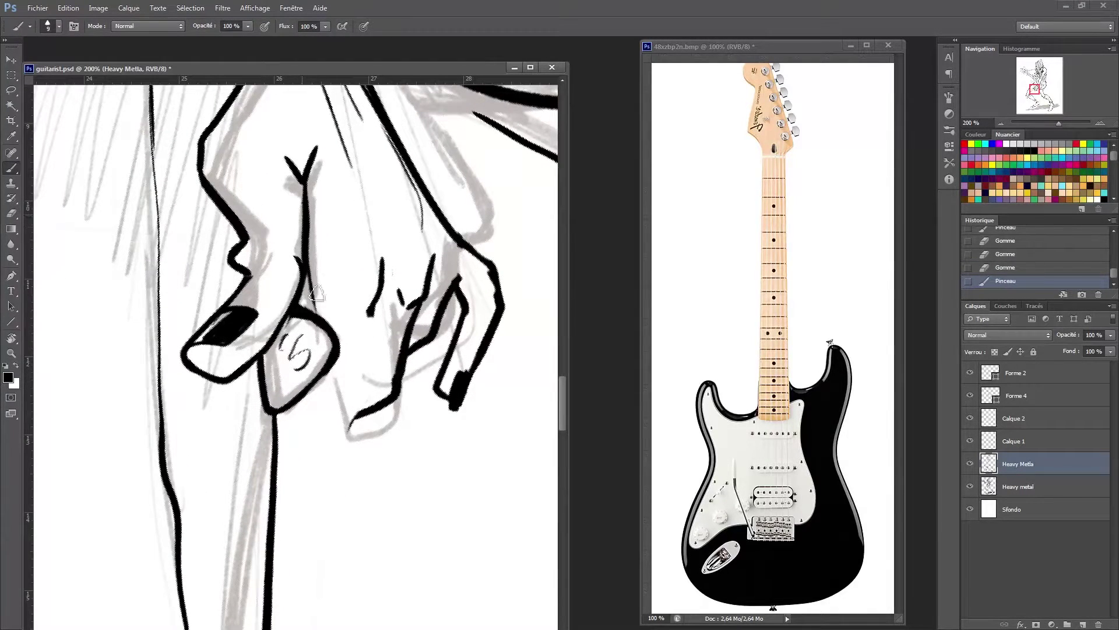
pyautogui.moveTo(308, 245); pyautogui.dragTo(318, 314)
pyautogui.moveTo(370, 315); pyautogui.dragTo(376, 402)
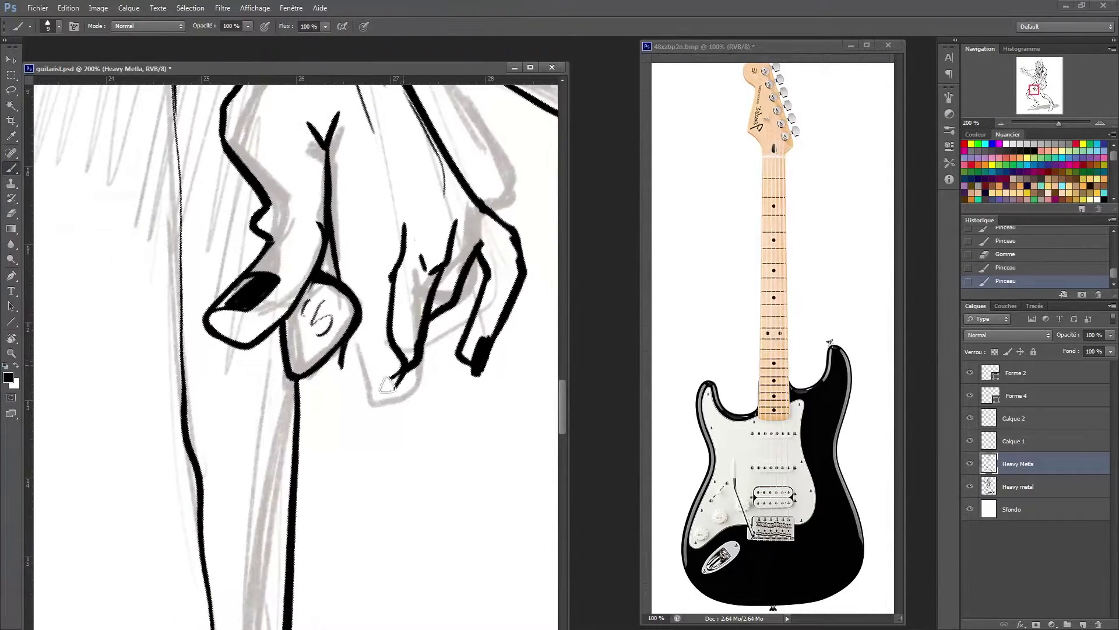
pyautogui.moveTo(402, 355)
pyautogui.mouseDown()
pyautogui.moveTo(364, 388)
pyautogui.moveTo(344, 466)
pyautogui.mouseUp()
# Thicken the lower fingertip outline and zoom out to check the whole drawing
pyautogui.press('z')
pyautogui.moveTo(466, 399)
pyautogui.mouseDown()
pyautogui.moveTo(435, 399)
pyautogui.moveTo(473, 401)
pyautogui.mouseUp()
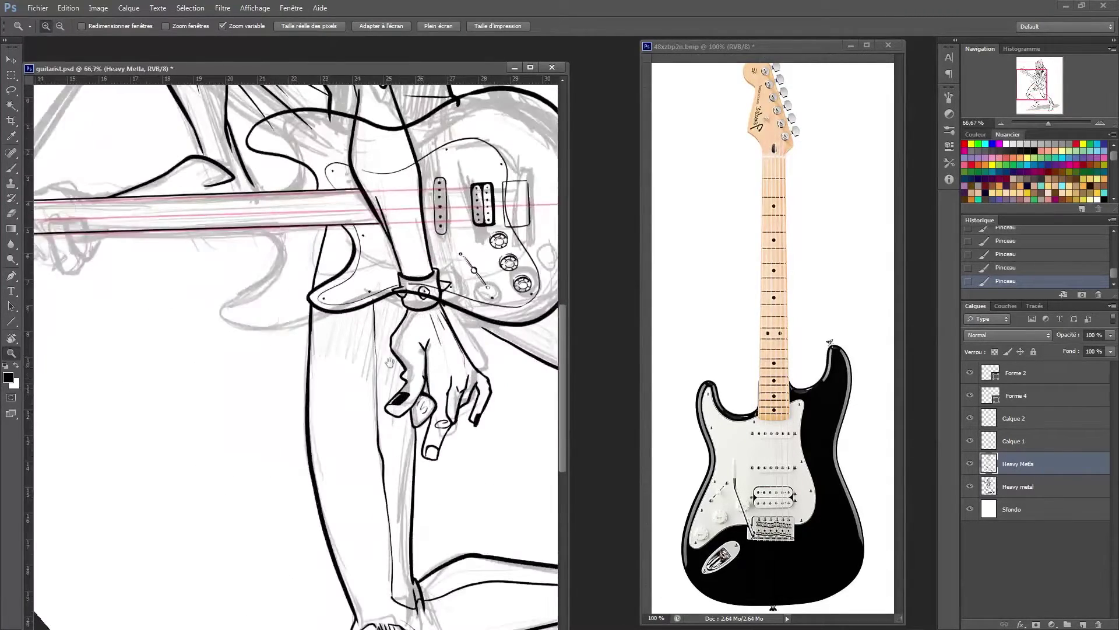
pyautogui.press('b')
pyautogui.press('e')
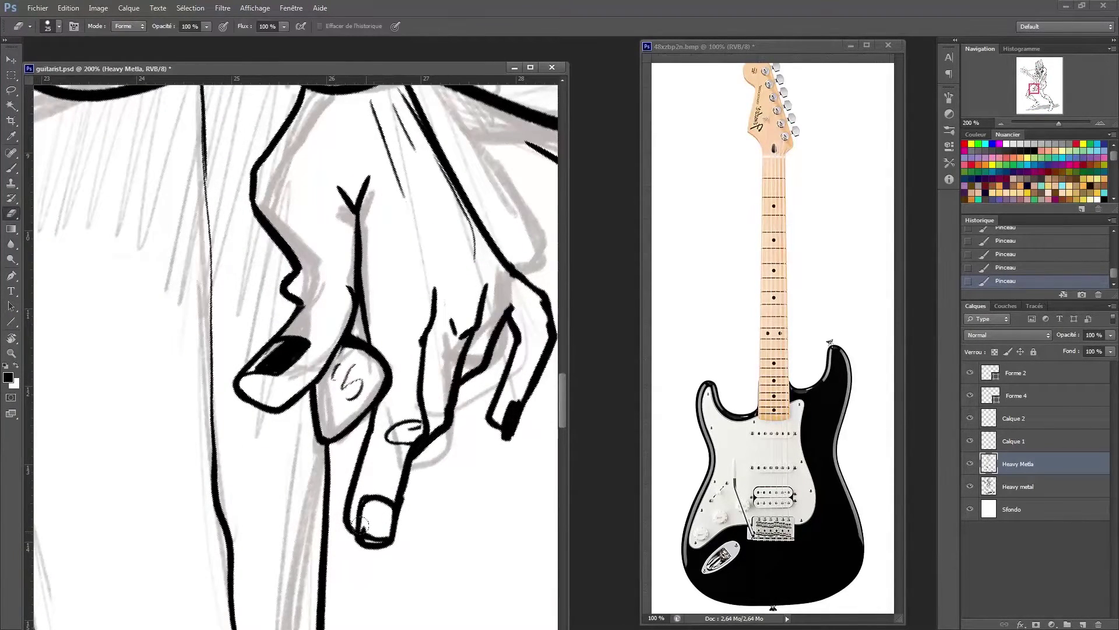
pyautogui.moveTo(388, 516); pyautogui.dragTo(380, 543)
pyautogui.press('z')
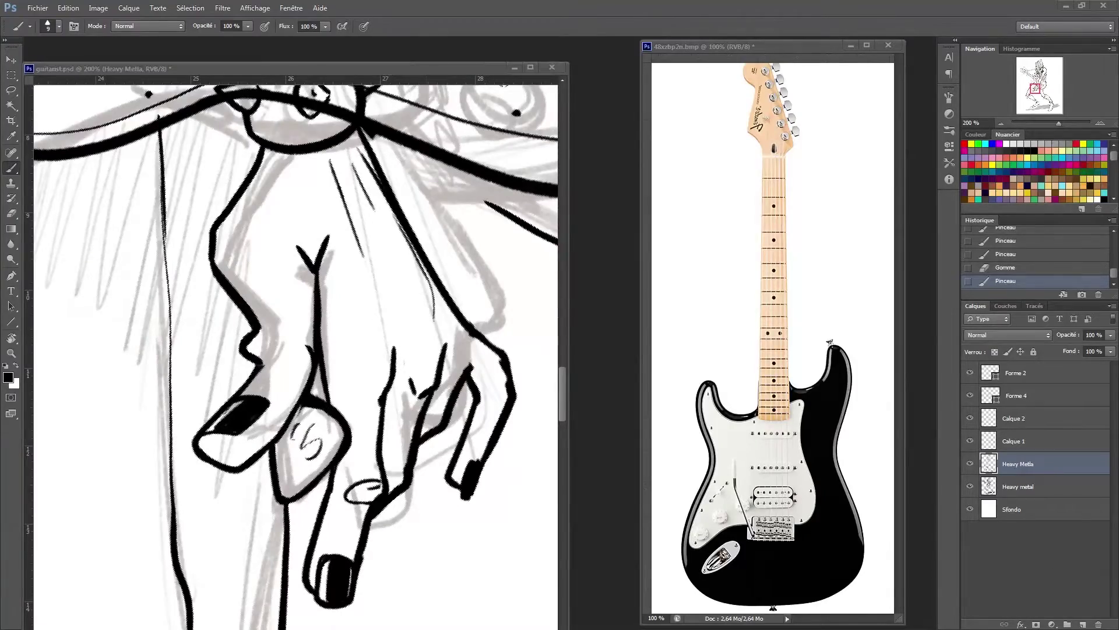
pyautogui.moveTo(469, 484)
pyautogui.mouseDown()
pyautogui.moveTo(412, 475)
pyautogui.moveTo(358, 509)
pyautogui.mouseUp()
pyautogui.press('r')
pyautogui.hotkey('ctrl', '+')
pyautogui.hotkey('ctrl', '+')
pyautogui.hotkey('ctrl', '+')
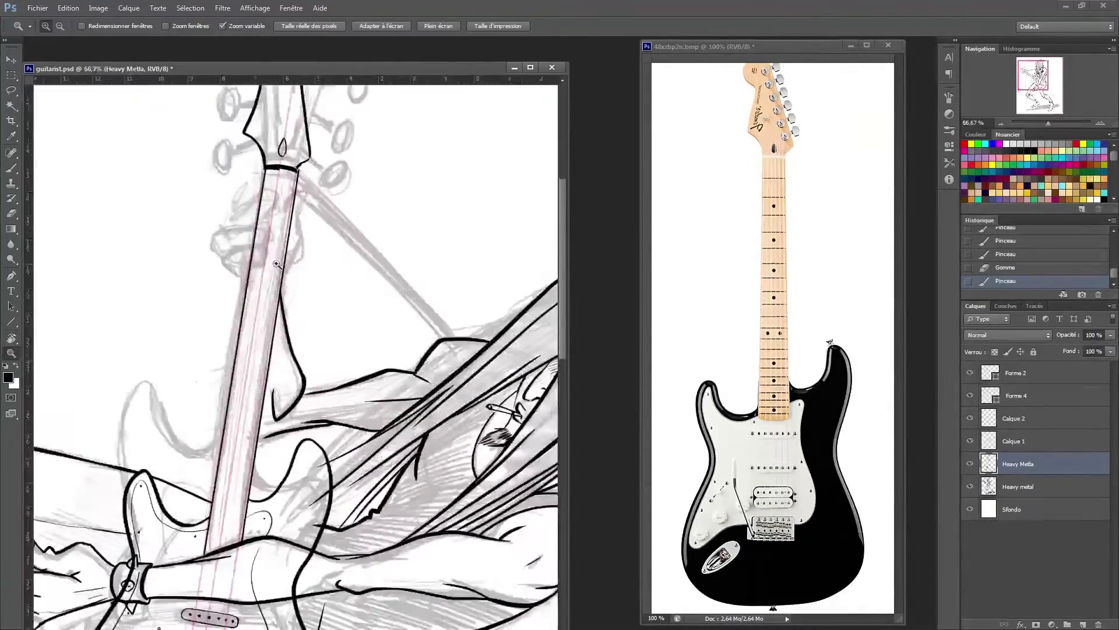
# Rename Forme 4 to 'manche', level the neck view, and add a new layer above it
pyautogui.doubleClick(1016, 395)
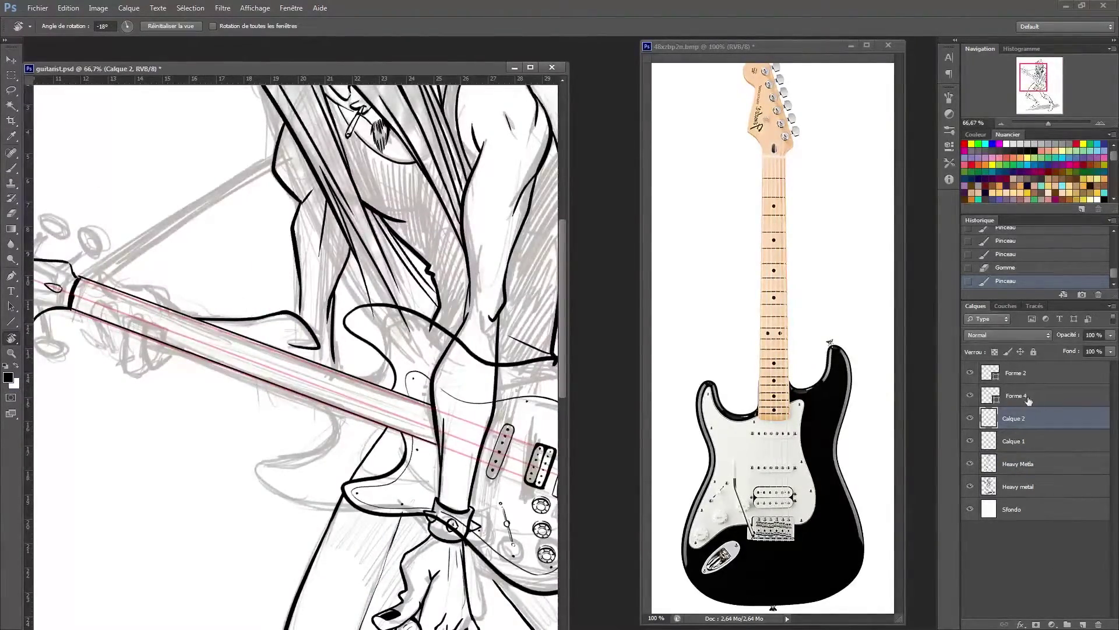
pyautogui.write('manche')
pyautogui.press('Return')
pyautogui.press('z')
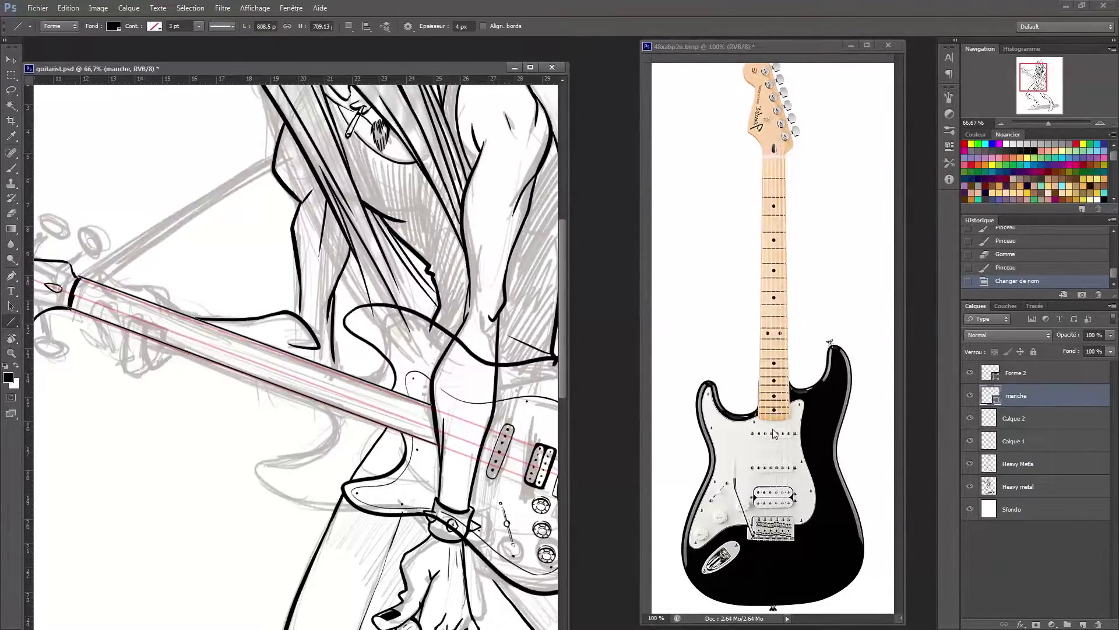
pyautogui.click(362, 362)
pyautogui.press('r')
pyautogui.moveTo(373, 478); pyautogui.dragTo(411, 446)
pyautogui.press('z')
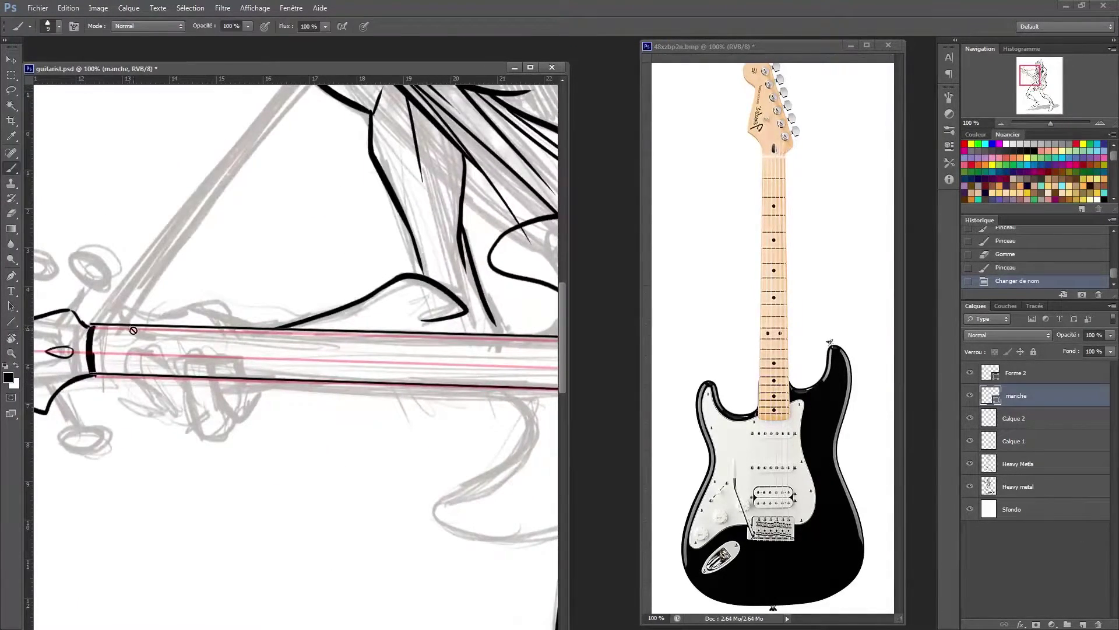
pyautogui.hotkey('ctrl', 'shift', 'alt', 'n')
# Draw a straight neck edge and two fret lines with the Line tool, then reset the view
pyautogui.press('u')
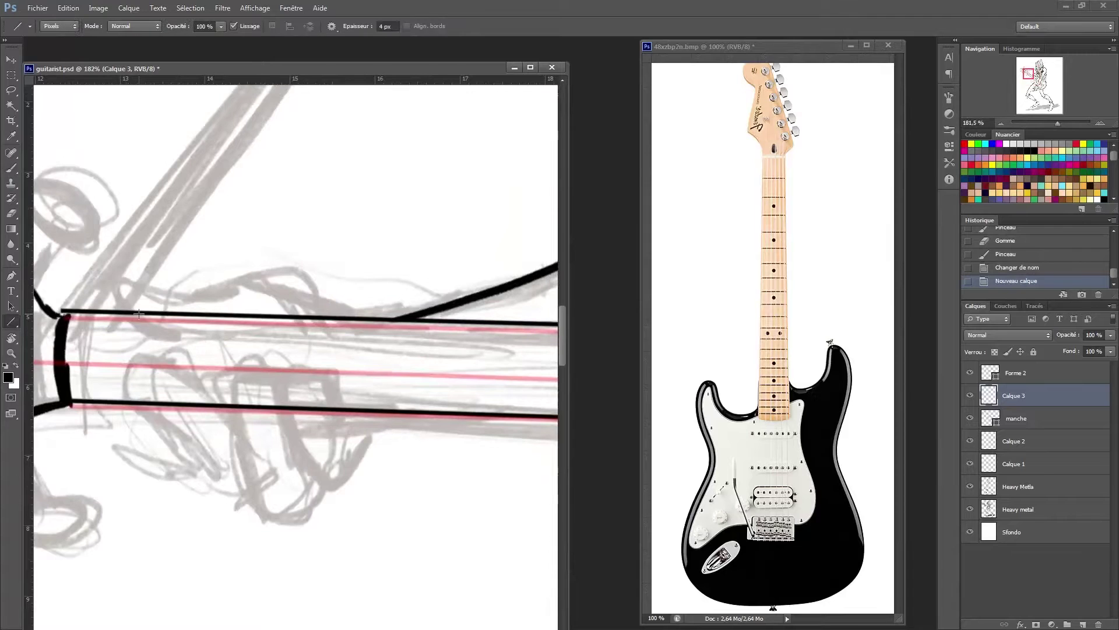
pyautogui.moveTo(125, 316)
pyautogui.mouseDown()
pyautogui.moveTo(125, 401)
pyautogui.moveTo(189, 405)
pyautogui.mouseUp()
pyautogui.press('r')
pyautogui.moveTo(291, 349); pyautogui.dragTo(350, 291)
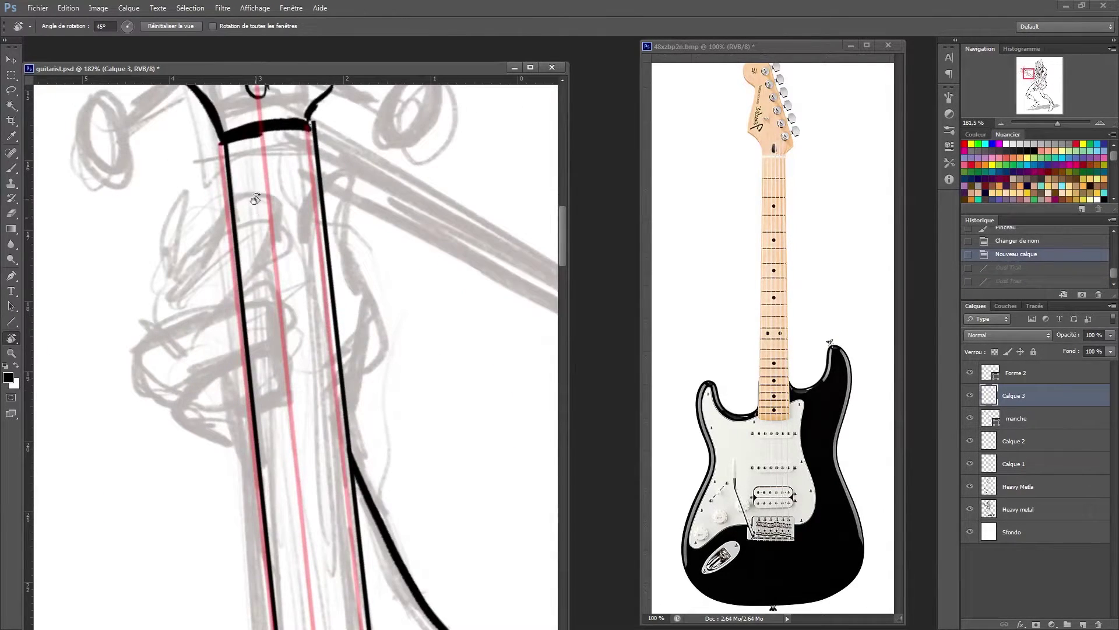
pyautogui.press('u')
pyautogui.moveTo(238, 264); pyautogui.dragTo(329, 256)
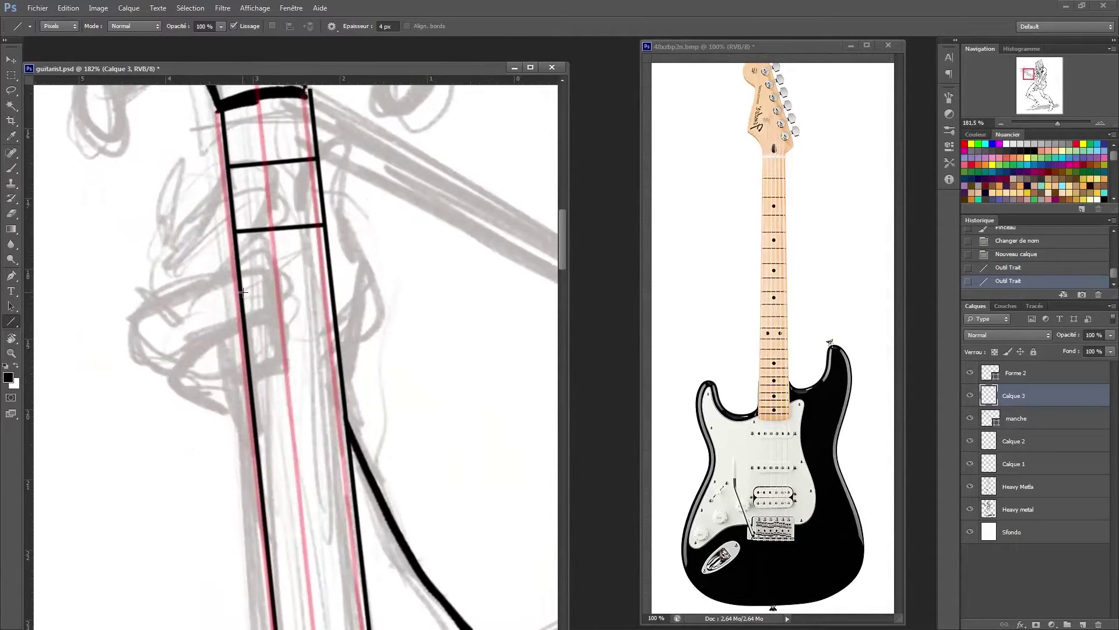
pyautogui.moveTo(240, 291); pyautogui.dragTo(333, 280)
pyautogui.press('z')
pyautogui.hotkey('ctrl', '1')
# Lasso the lowest fret line and duplicate it repeatedly down the neck to the body
pyautogui.press('l')
pyautogui.moveTo(306, 242); pyautogui.dragTo(344, 250)
pyautogui.press('v')
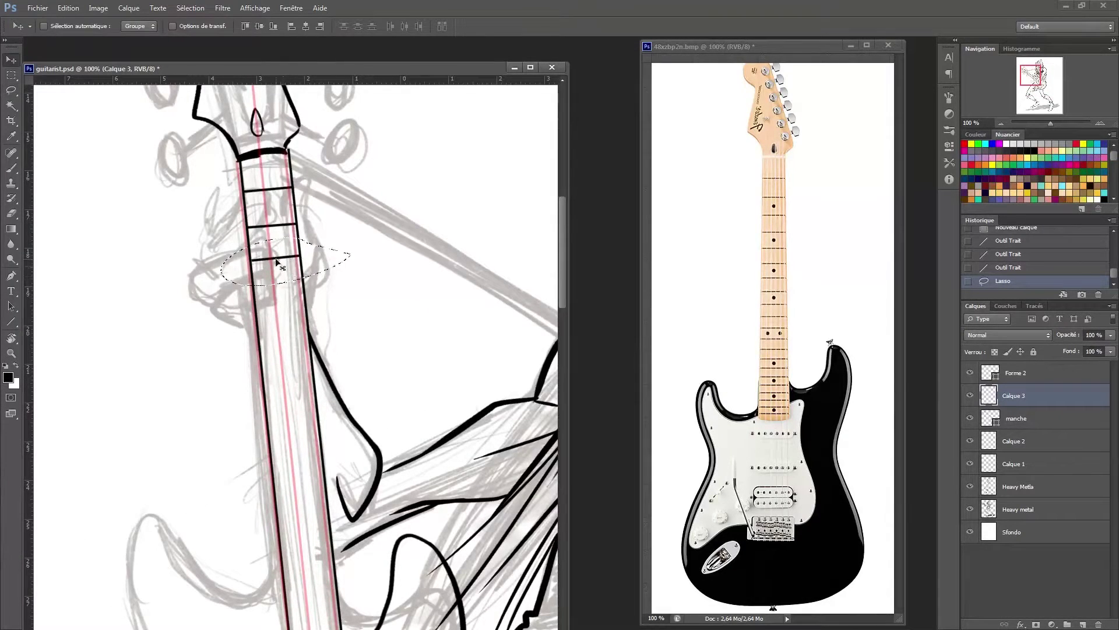
pyautogui.scroll(-2, 287, 329)
pyautogui.moveTo(288, 276); pyautogui.dragTo(288, 308)
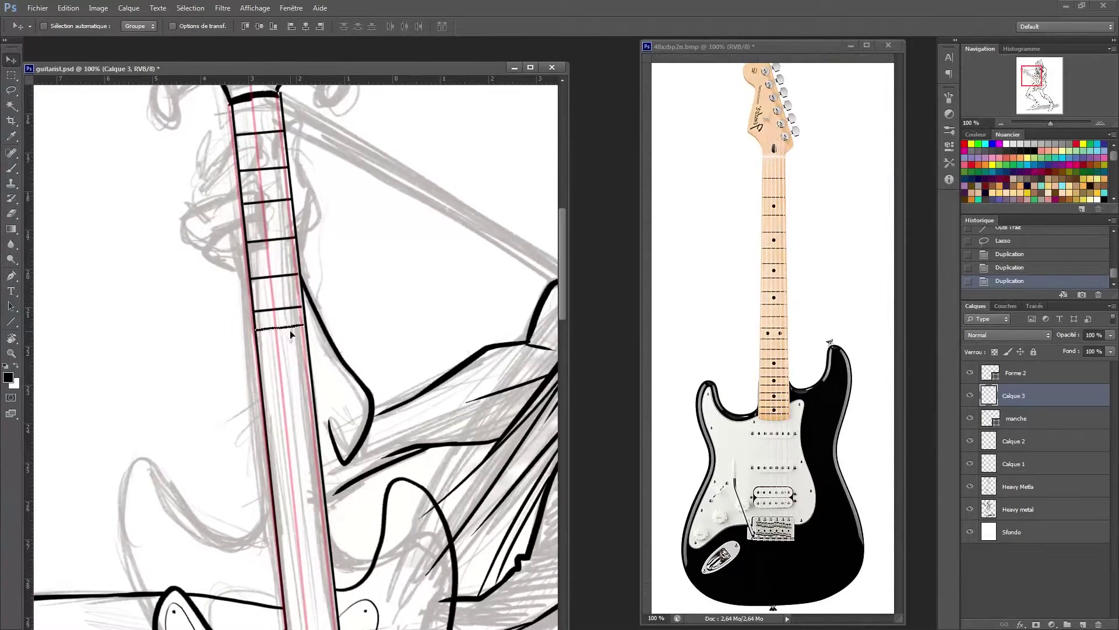
pyautogui.scroll(-3, 285, 418)
pyautogui.scroll(-3, 284, 330)
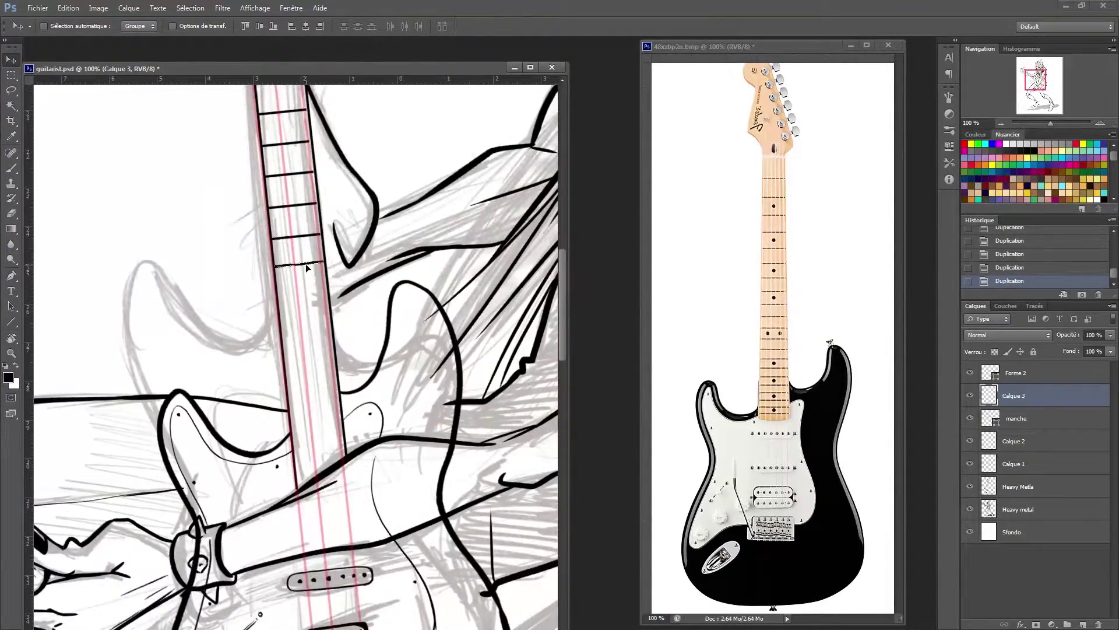
pyautogui.scroll(-3, 306, 263)
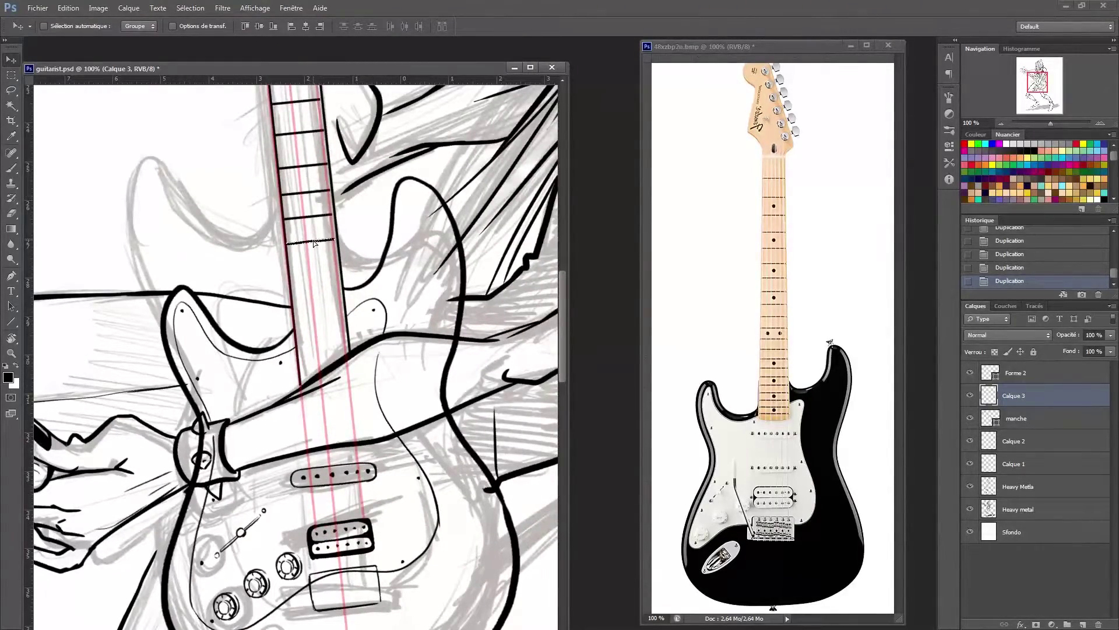
pyautogui.scroll(-2, 314, 243)
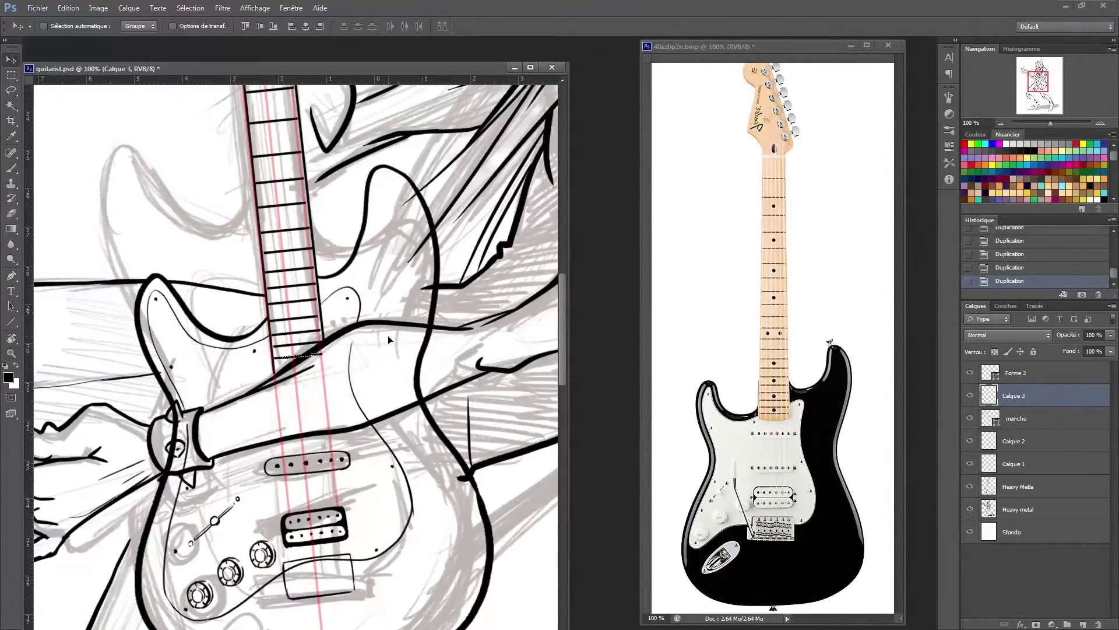
# Save the drawing and zoom out to see the whole figure
pyautogui.hotkey('ctrl', 's')
pyautogui.press('z')
pyautogui.moveTo(389, 338)
pyautogui.mouseDown()
pyautogui.moveTo(352, 322)
pyautogui.moveTo(361, 327)
pyautogui.mouseUp()
# Paint black fret-marker dots on Calque 3 from the nut down the fretboard
pyautogui.press('b')
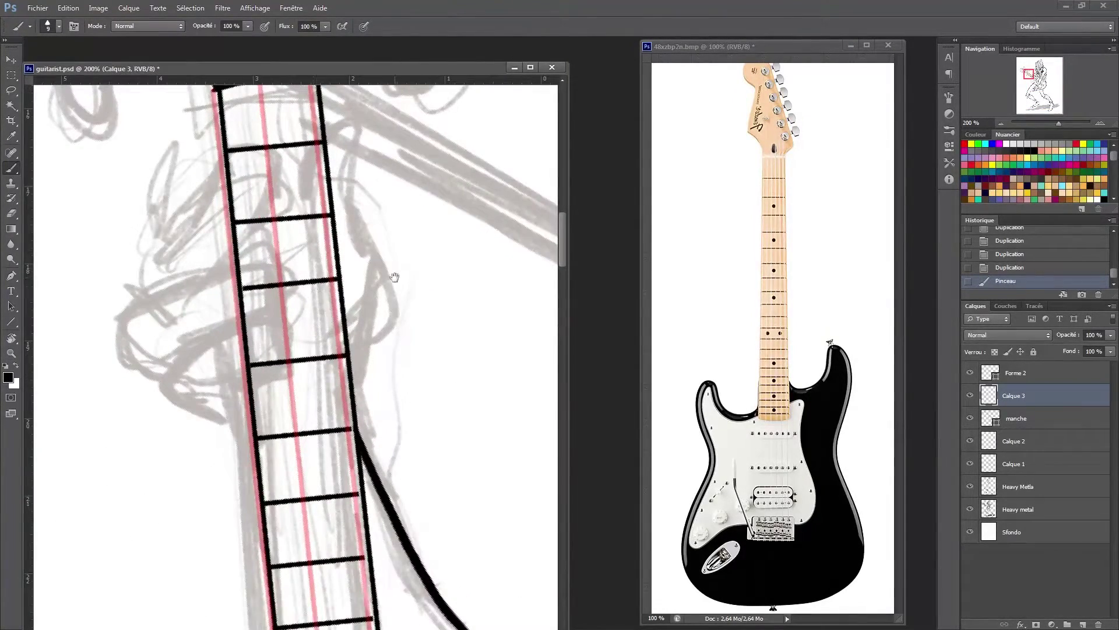
pyautogui.moveTo(394, 276); pyautogui.dragTo(394, 318)
pyautogui.click(287, 293)
pyautogui.moveTo(350, 531); pyautogui.dragTo(357, 312)
pyautogui.click(332, 356)
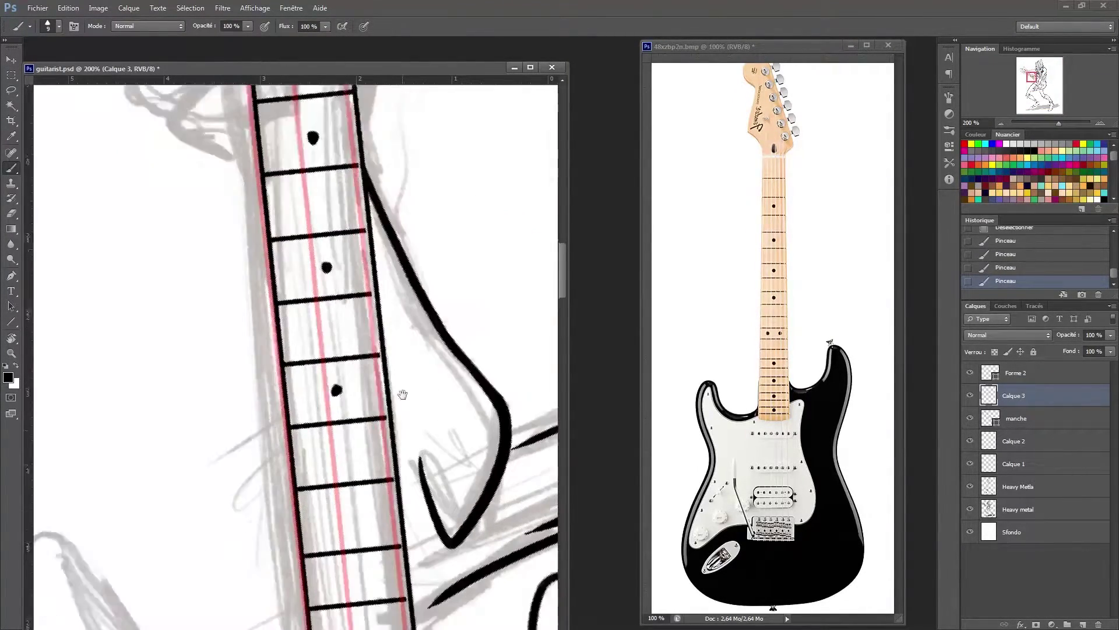
pyautogui.moveTo(332, 356); pyautogui.dragTo(338, 262)
pyautogui.click(324, 387)
pyautogui.moveTo(374, 383); pyautogui.dragTo(391, 293)
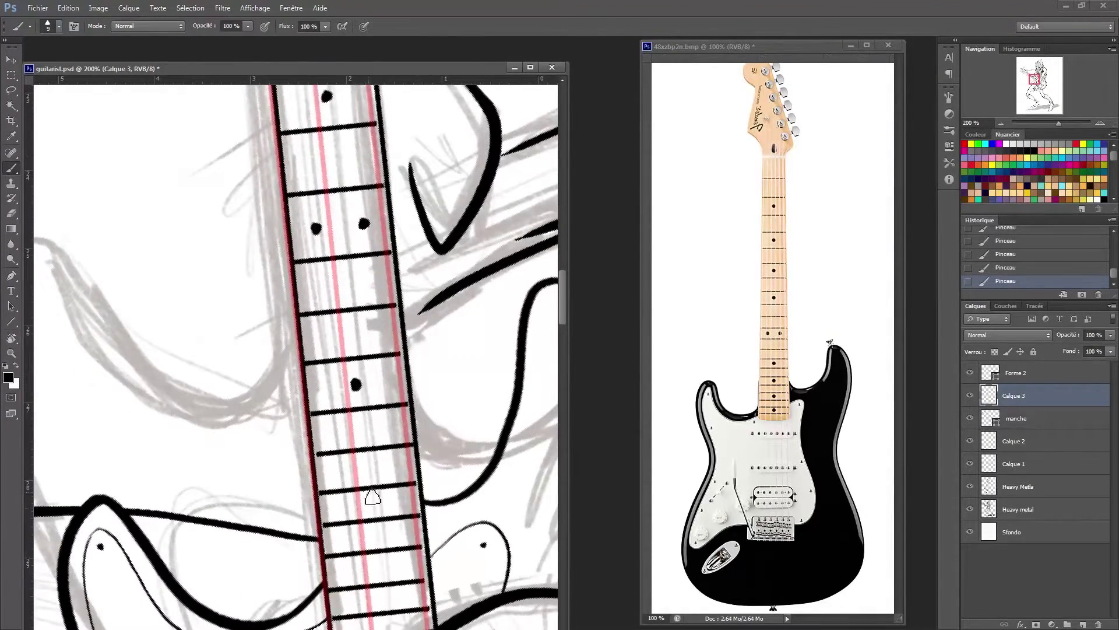
pyautogui.moveTo(373, 496); pyautogui.dragTo(365, 398)
pyautogui.click(357, 371)
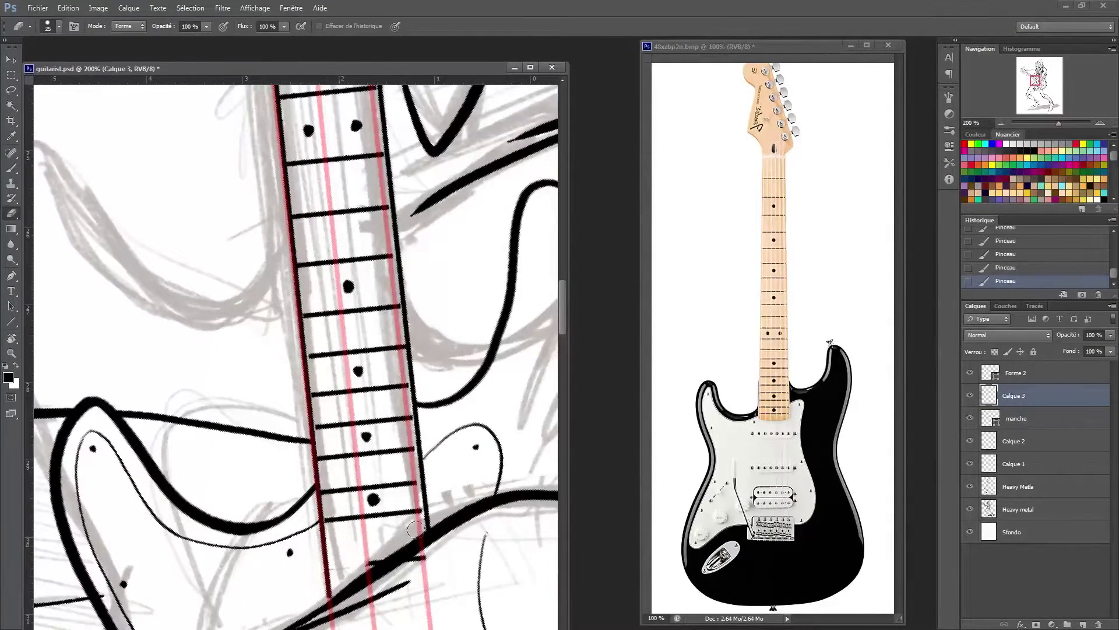
pyautogui.moveTo(379, 506); pyautogui.dragTo(366, 463)
# Select the manche layer and move the neck path anchors so the edges meet the headstock
pyautogui.hotkey('alt', '[')
pyautogui.click(311, 523)
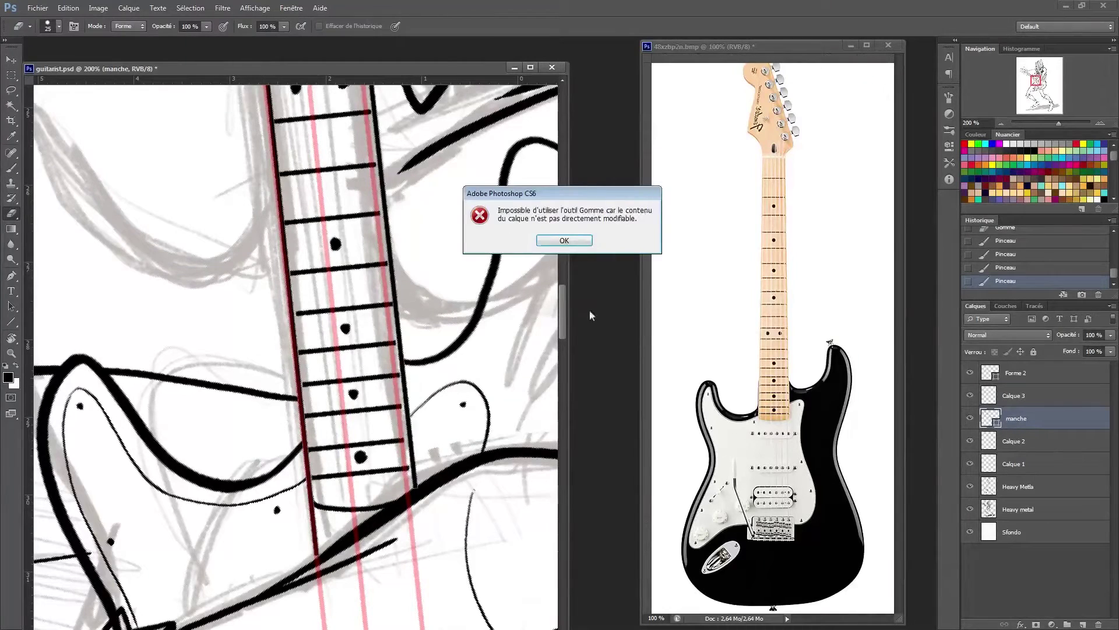
pyautogui.press('Return')
pyautogui.press('p')
pyautogui.moveTo(324, 555); pyautogui.dragTo(320, 554)
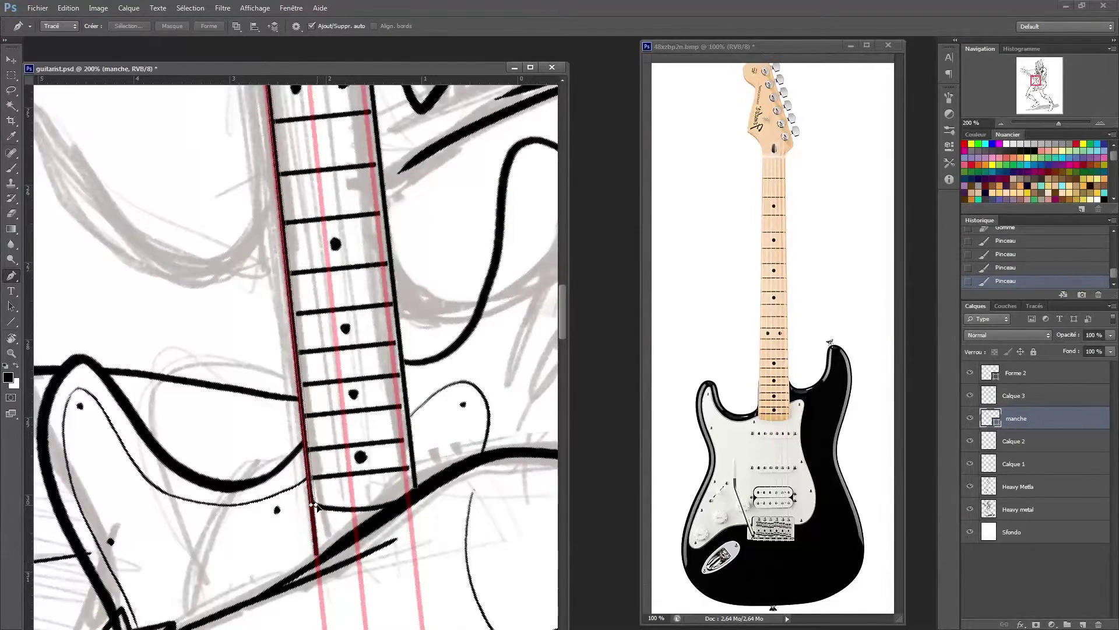
pyautogui.moveTo(295, 146); pyautogui.dragTo(274, 324)
pyautogui.press('a')
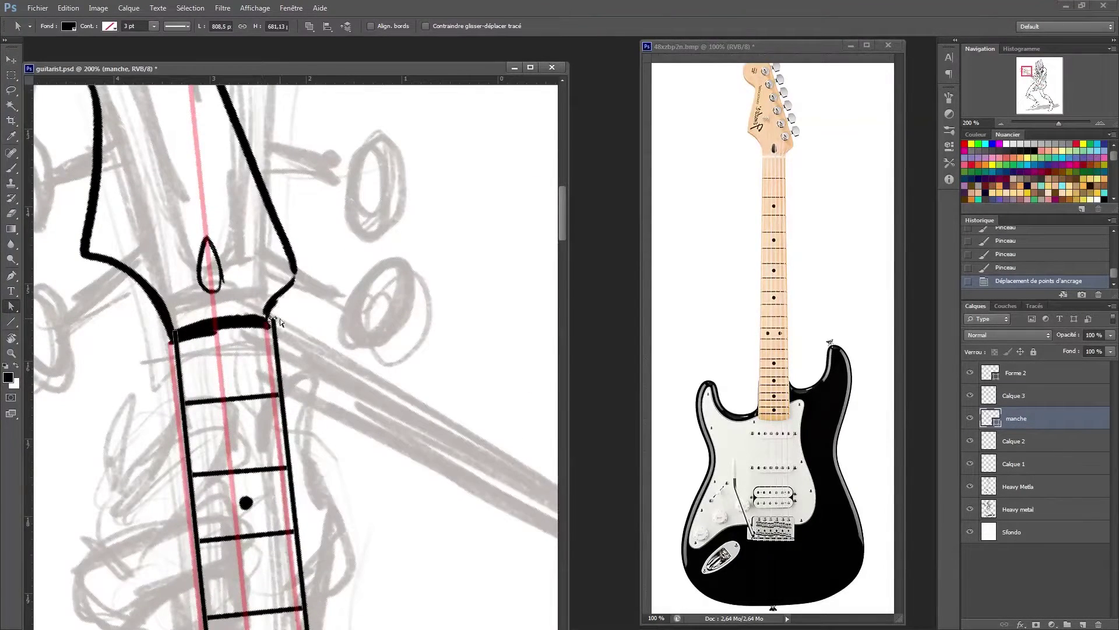
pyautogui.moveTo(285, 454); pyautogui.dragTo(286, 455)
pyautogui.moveTo(172, 338); pyautogui.dragTo(175, 332)
# Make Calque 3 active, undo the last erase stroke, and rotate and zoom out the view
pyautogui.click(1024, 442)
pyautogui.press('e')
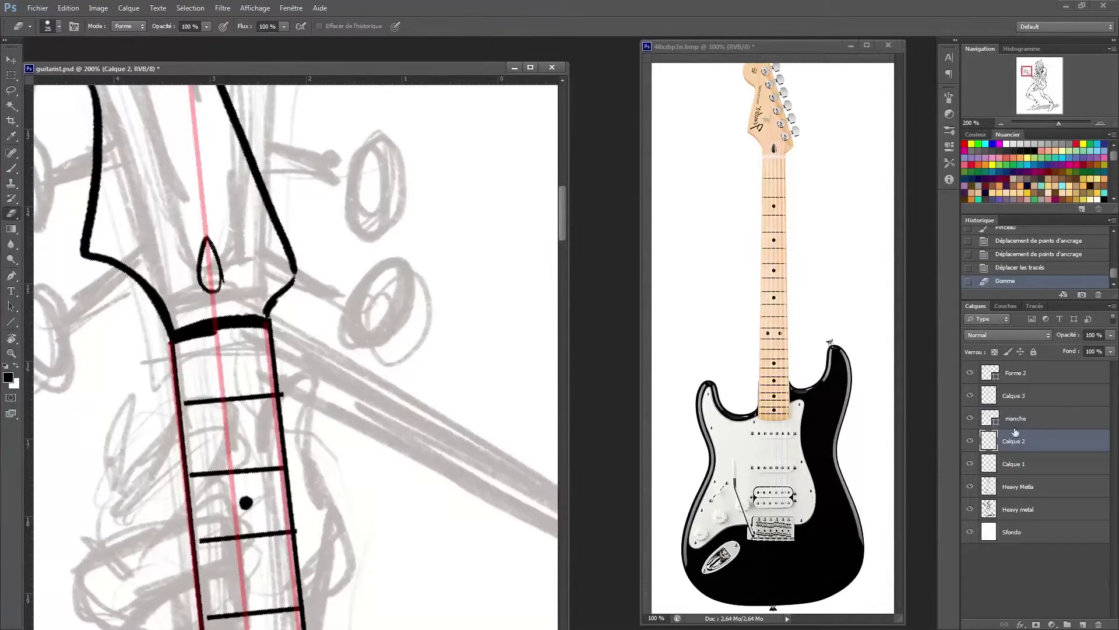
pyautogui.click(1023, 401)
pyautogui.hotkey('ctrl', 'z')
pyautogui.scroll(-3, 297, 398)
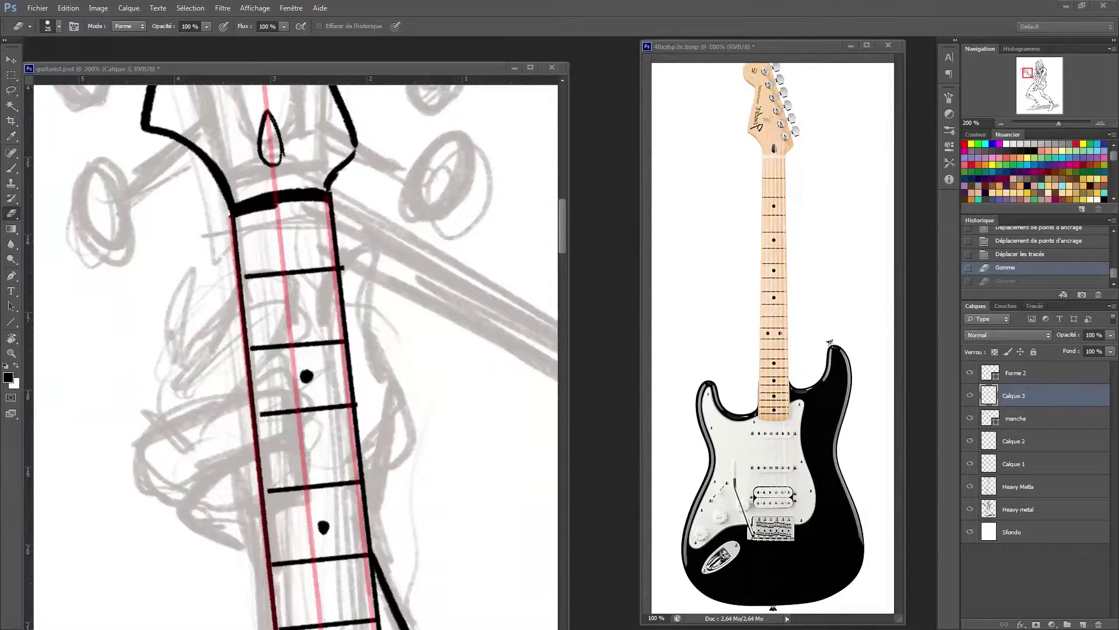
pyautogui.press('r')
pyautogui.moveTo(393, 525)
pyautogui.mouseDown()
pyautogui.moveTo(370, 446)
pyautogui.moveTo(443, 515)
pyautogui.mouseUp()
pyautogui.press('z')
pyautogui.keyDown('alt'); pyautogui.click(371, 446); pyautogui.keyUp('alt')
# Show the rulers, zoom in on the headstock, and brush the first oval peg hole
pyautogui.press('v')
pyautogui.press('z')
pyautogui.hotkey('ctrl', '0')
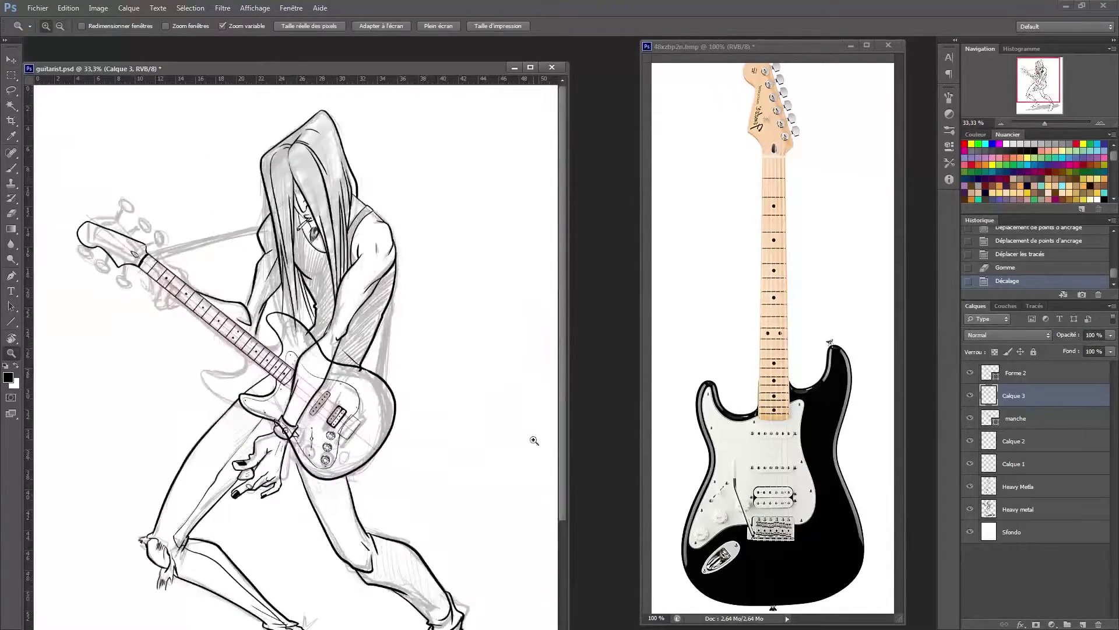
pyautogui.hotkey('ctrl', 'r')
pyautogui.moveTo(152, 227); pyautogui.dragTo(245, 227)
pyautogui.press('b')
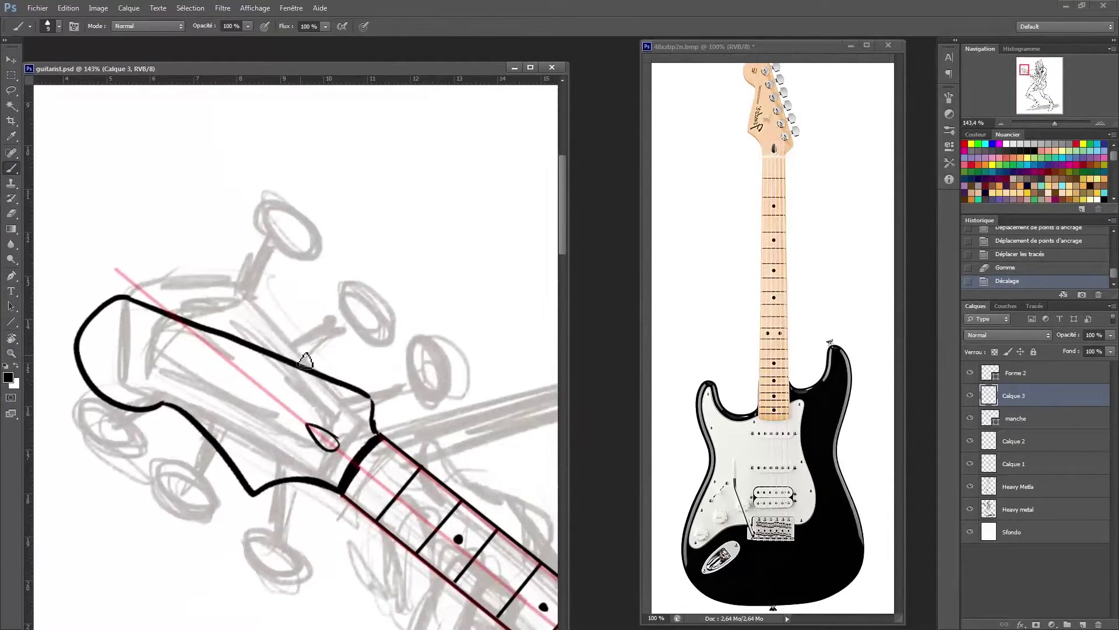
pyautogui.moveTo(164, 347); pyautogui.dragTo(298, 396)
# Duplicate the peg hole into a row along the headstock and tighten their spacing
pyautogui.press('l')
pyautogui.press('v')
pyautogui.moveTo(297, 396); pyautogui.dragTo(378, 428)
pyautogui.press('l')
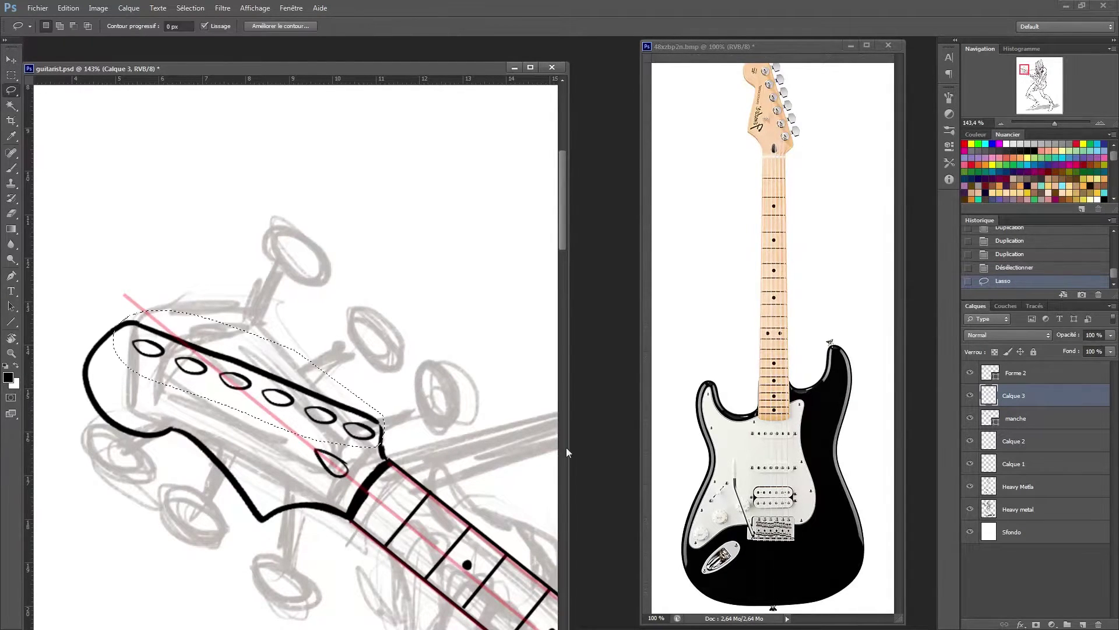
pyautogui.moveTo(113, 327); pyautogui.dragTo(379, 445)
pyautogui.hotkey('ctrl', 't')
pyautogui.moveTo(374, 381); pyautogui.dragTo(360, 377)
pyautogui.press('Return')
pyautogui.hotkey('ctrl', 'd')
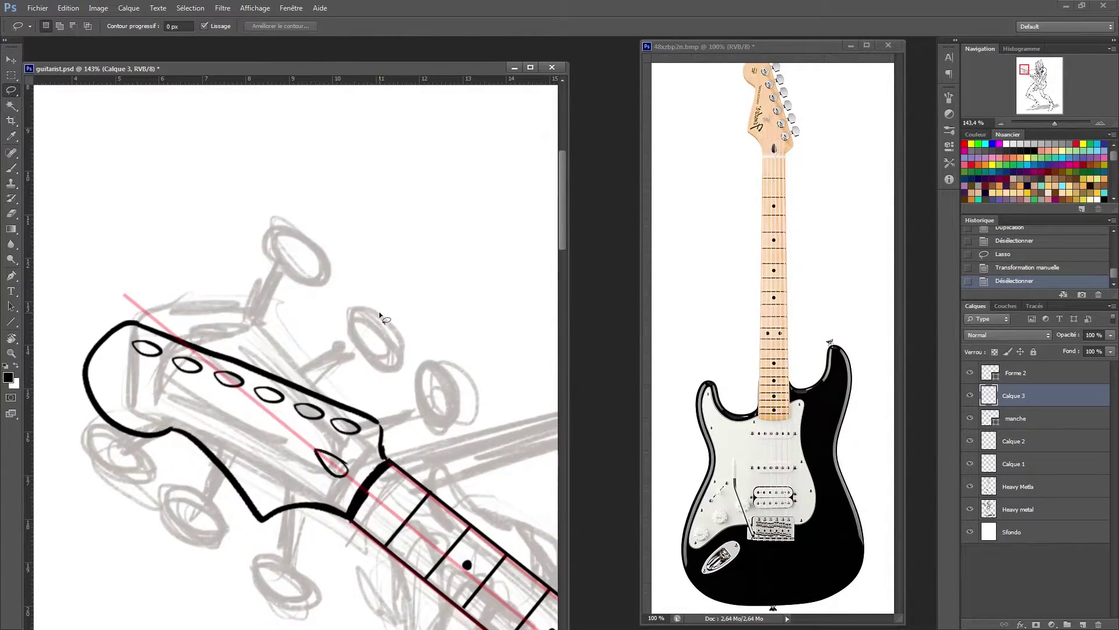
# Zoom in closer and brush a tuning peg above the first peg hole
pyautogui.press('z')
pyautogui.click(151, 353)
pyautogui.press('b')
pyautogui.hotkey('ctrl', '+')
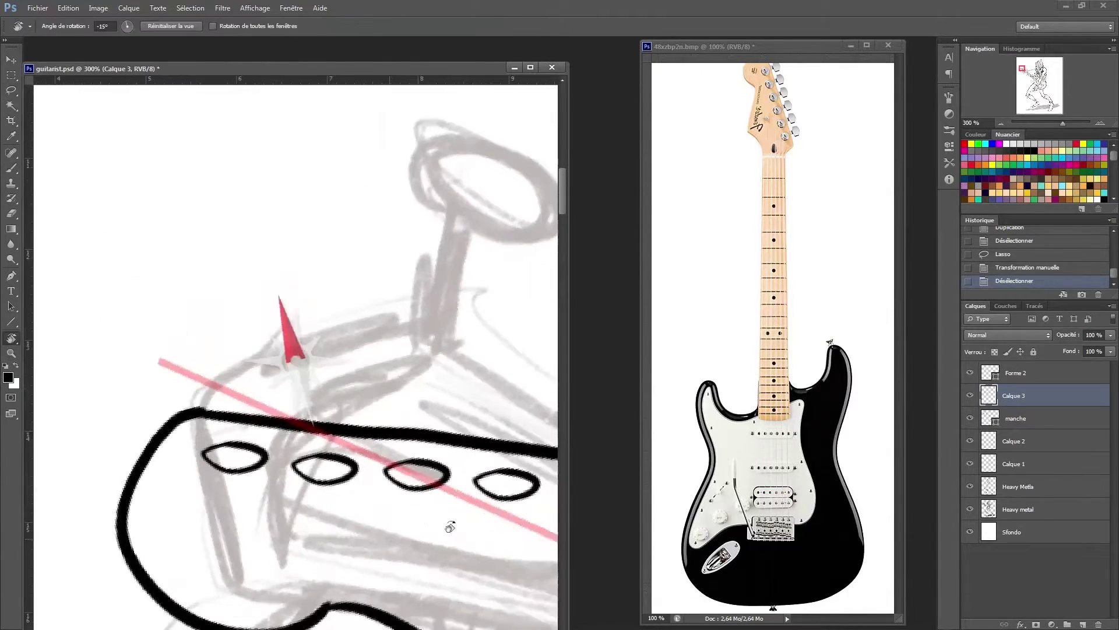
pyautogui.moveTo(234, 444)
pyautogui.mouseDown()
pyautogui.moveTo(248, 452)
pyautogui.moveTo(233, 446)
pyautogui.moveTo(265, 415)
pyautogui.moveTo(204, 408)
pyautogui.moveTo(329, 417)
pyautogui.mouseUp()
# Duplicate the tuning peg along the headstock's top edge, then zoom back out
pyautogui.press('l')
pyautogui.press('v')
pyautogui.hscroll(5, 292, 408)
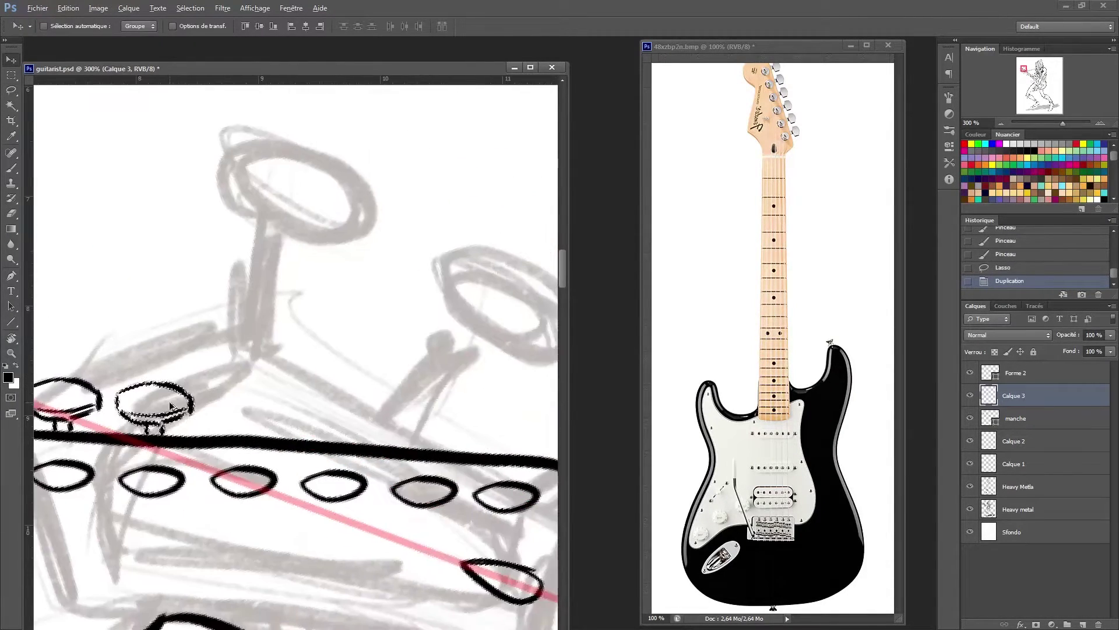
pyautogui.moveTo(56, 403); pyautogui.dragTo(355, 423)
pyautogui.hotkey('ctrl', '-')
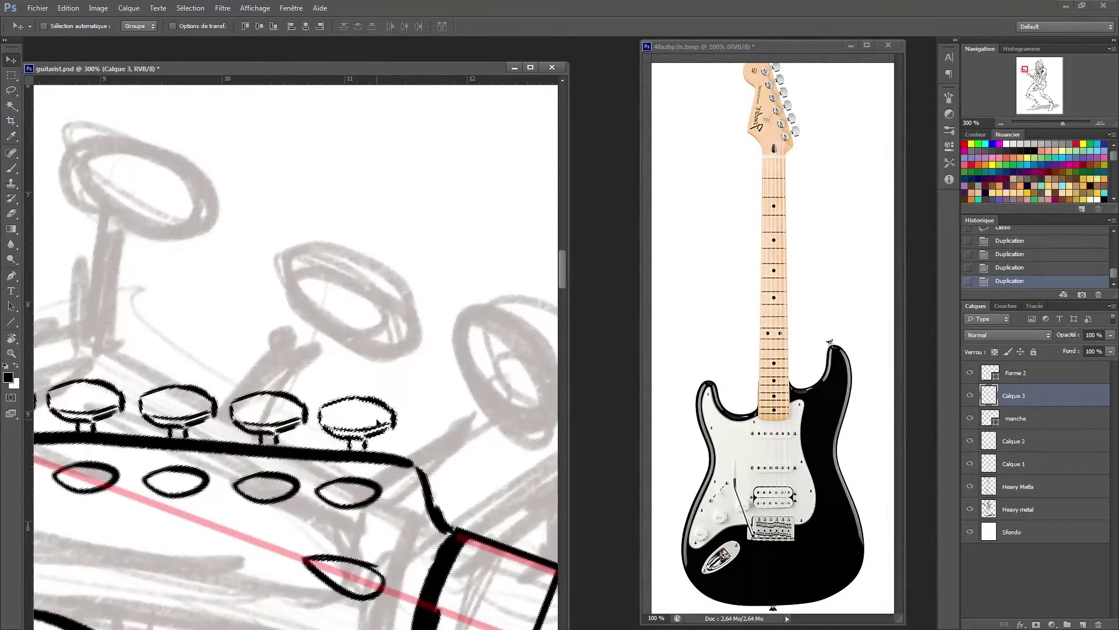
pyautogui.hotkey('ctrl', 'd')
pyautogui.press('z')
pyautogui.keyDown('alt'); pyautogui.click(432, 522); pyautogui.keyUp('alt')
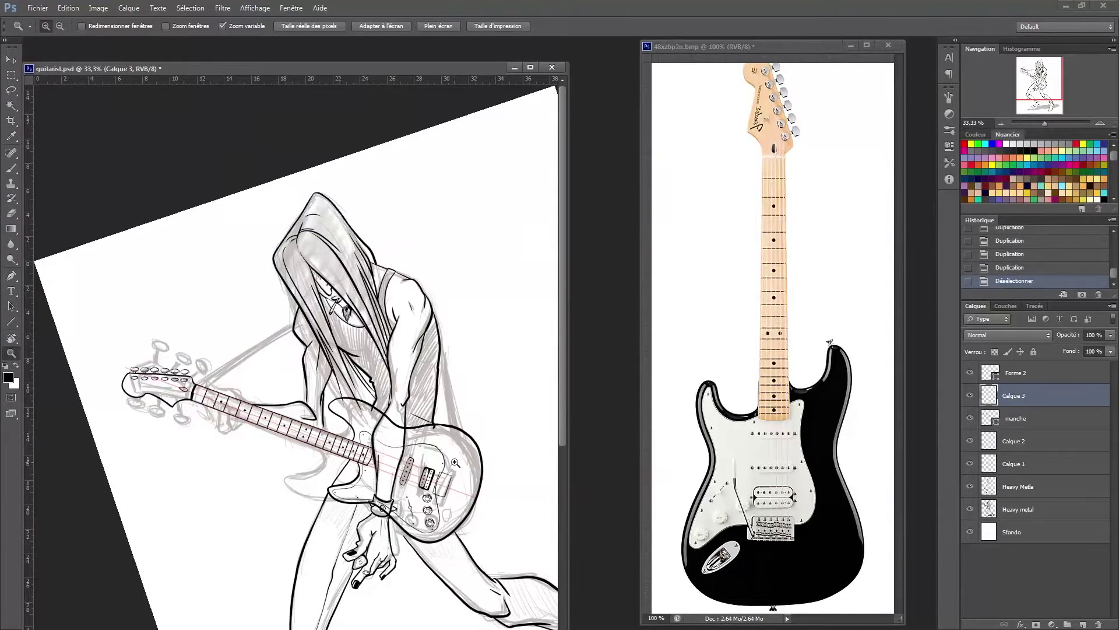
# Reset view rotation, hide the Heavy metal sketch and pink guides, and merge the neck layers
pyautogui.press('r')
pyautogui.press('Escape')
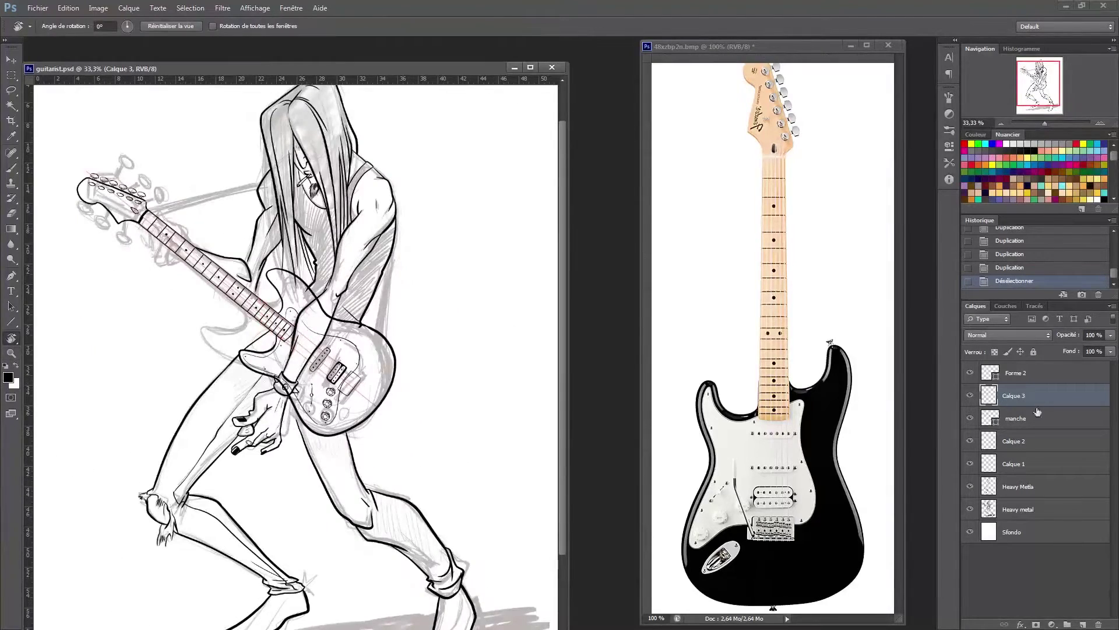
pyautogui.click(970, 509)
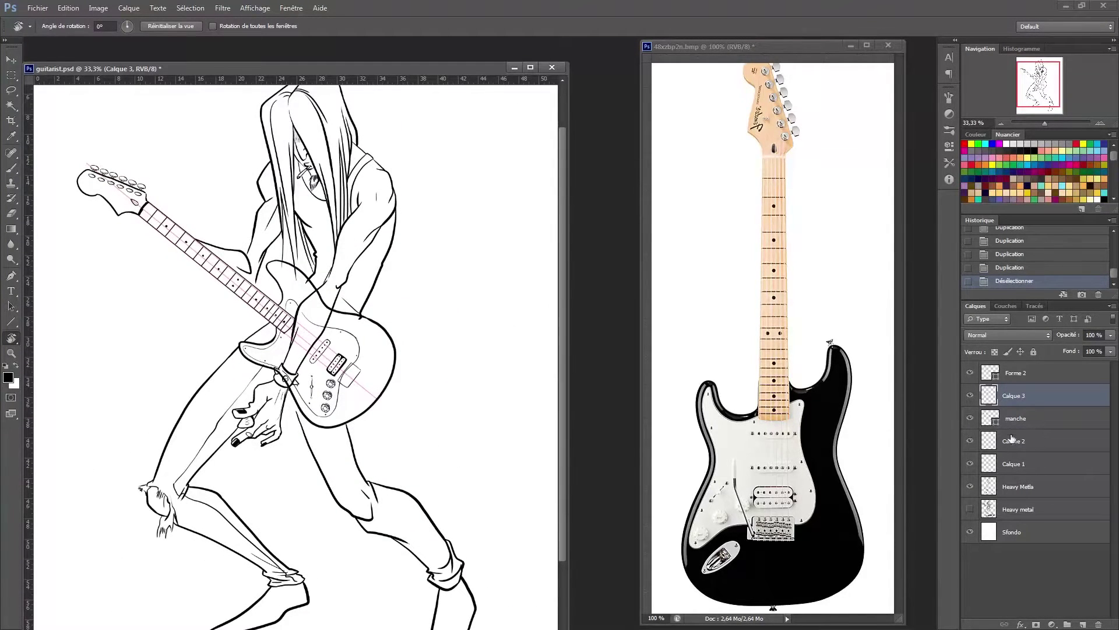
pyautogui.keyDown('shift'); pyautogui.click(1012, 438); pyautogui.keyUp('shift')
pyautogui.hotkey('ctrl', 'e')
pyautogui.click(970, 372)
# Erase a stray line on the guitar body on Calque 1
pyautogui.click(1018, 418)
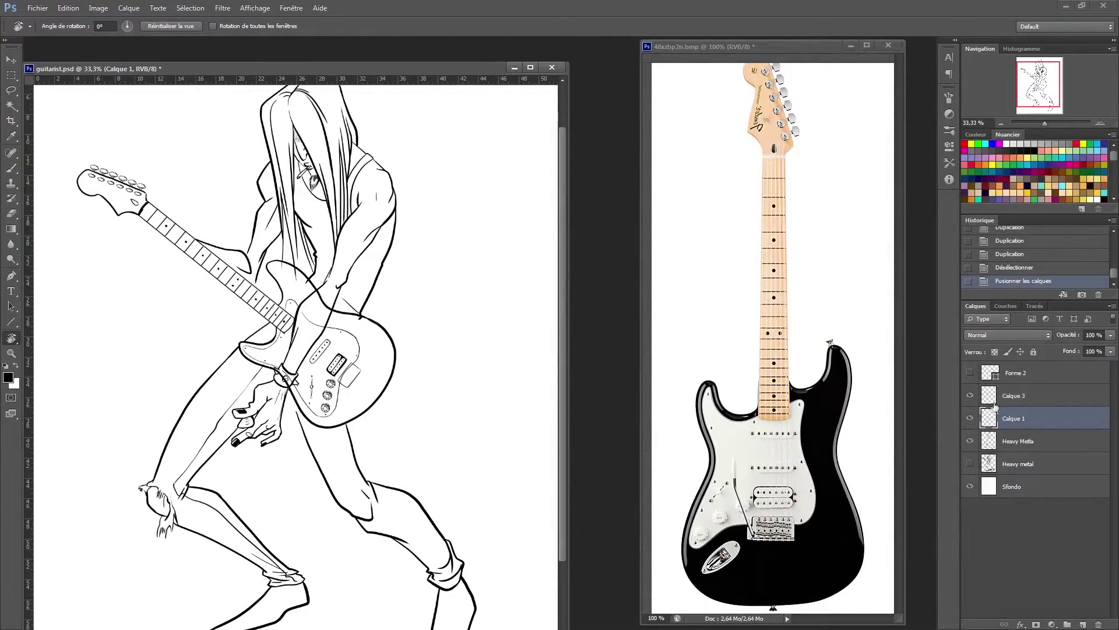
pyautogui.scroll(5, 309, 365)
pyautogui.press('e')
pyautogui.moveTo(326, 304); pyautogui.dragTo(364, 343)
pyautogui.scroll(-4, 206, 417)
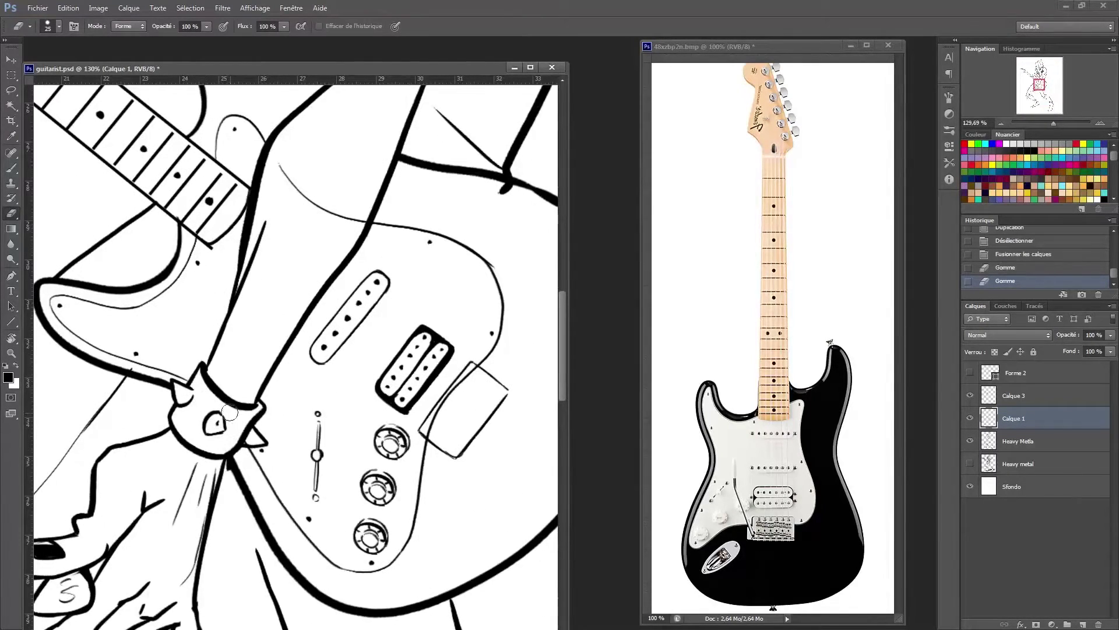
# Erase two stray marks and zoom in on the bridge rectangle
pyautogui.moveTo(229, 412); pyautogui.dragTo(350, 327)
pyautogui.moveTo(274, 221)
pyautogui.mouseDown()
pyautogui.moveTo(356, 280)
pyautogui.moveTo(303, 373)
pyautogui.mouseUp()
pyautogui.moveTo(443, 326); pyautogui.dragTo(455, 350)
pyautogui.moveTo(288, 325)
pyautogui.mouseDown()
pyautogui.moveTo(299, 490)
pyautogui.moveTo(326, 467)
pyautogui.mouseUp()
pyautogui.press('z')
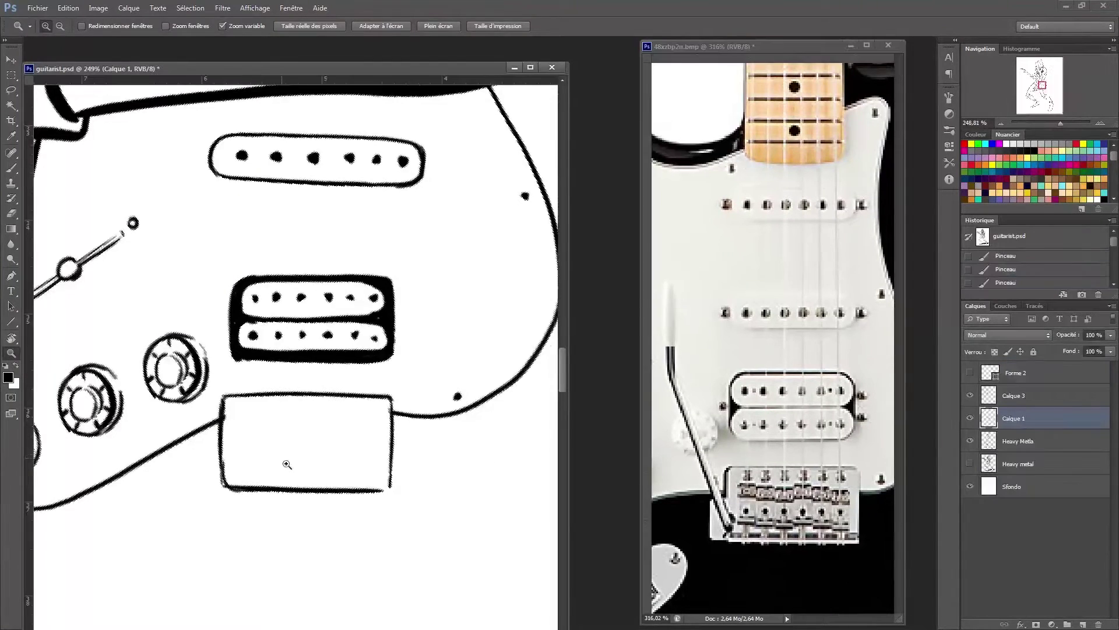
pyautogui.click(287, 464)
# Brush the saddle strokes inside the bridge and shift them into place
pyautogui.press('b')
pyautogui.moveTo(229, 408)
pyautogui.mouseDown()
pyautogui.moveTo(233, 467)
pyautogui.moveTo(252, 474)
pyautogui.mouseUp()
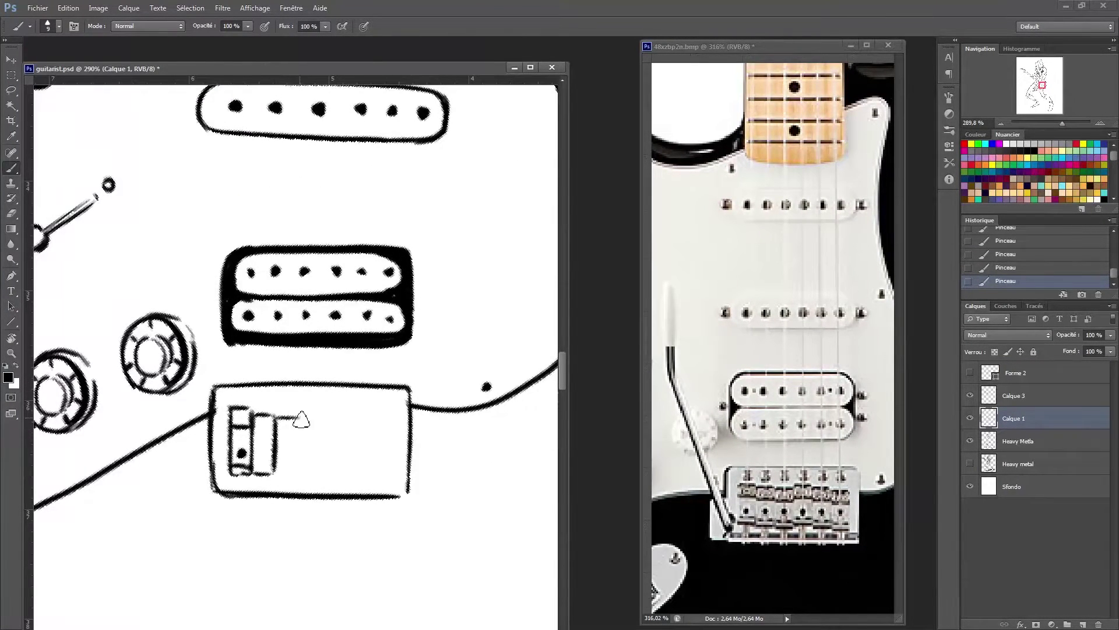
pyautogui.press('l')
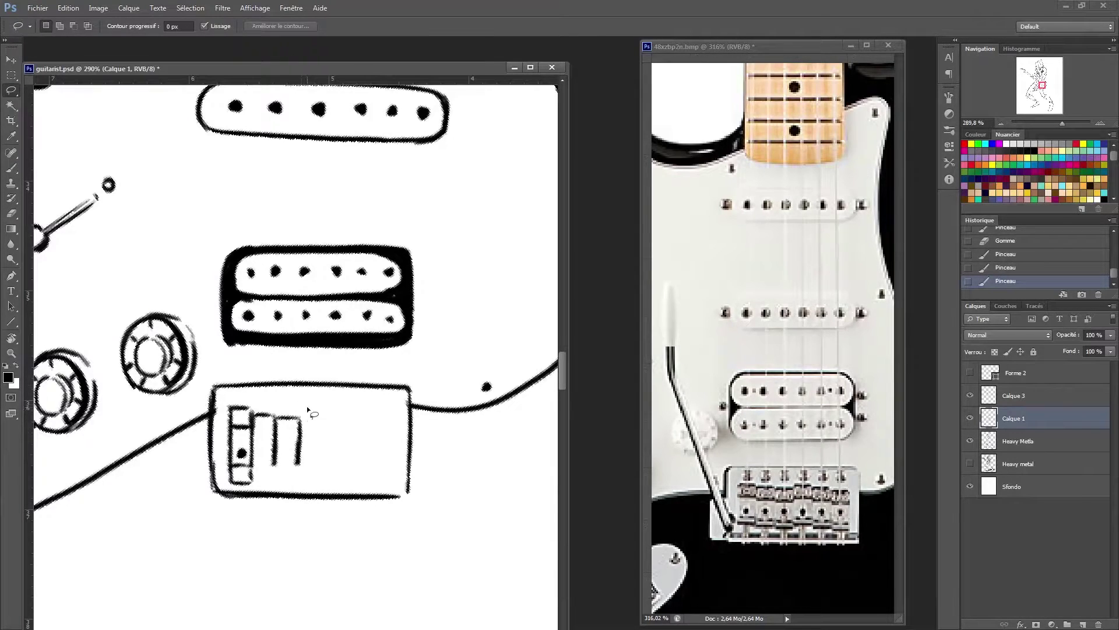
pyautogui.moveTo(306, 406); pyautogui.dragTo(221, 483)
pyautogui.press('v')
pyautogui.moveTo(288, 457)
pyautogui.mouseDown()
pyautogui.moveTo(289, 446)
pyautogui.moveTo(255, 474)
pyautogui.mouseUp()
pyautogui.hotkey('ctrl', 'd')
# Add saddle dividers and another saddle stroke, checking against the reference guitar photo
pyautogui.press('b')
pyautogui.moveTo(271, 455); pyautogui.dragTo(279, 478)
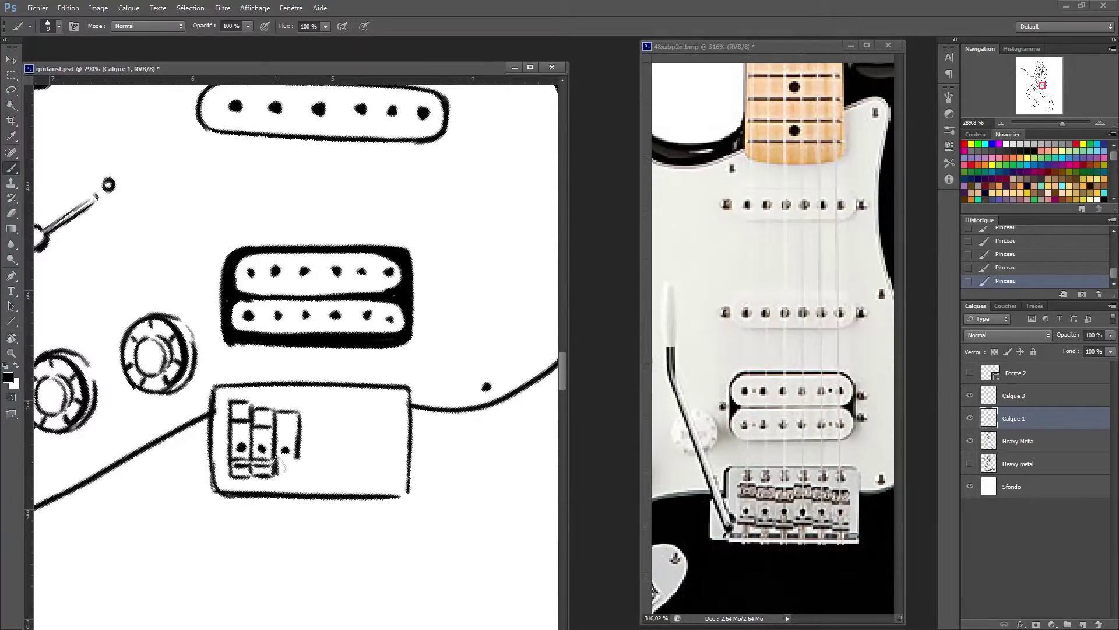
pyautogui.moveTo(304, 408); pyautogui.dragTo(302, 476)
pyautogui.moveTo(272, 409); pyautogui.dragTo(276, 482)
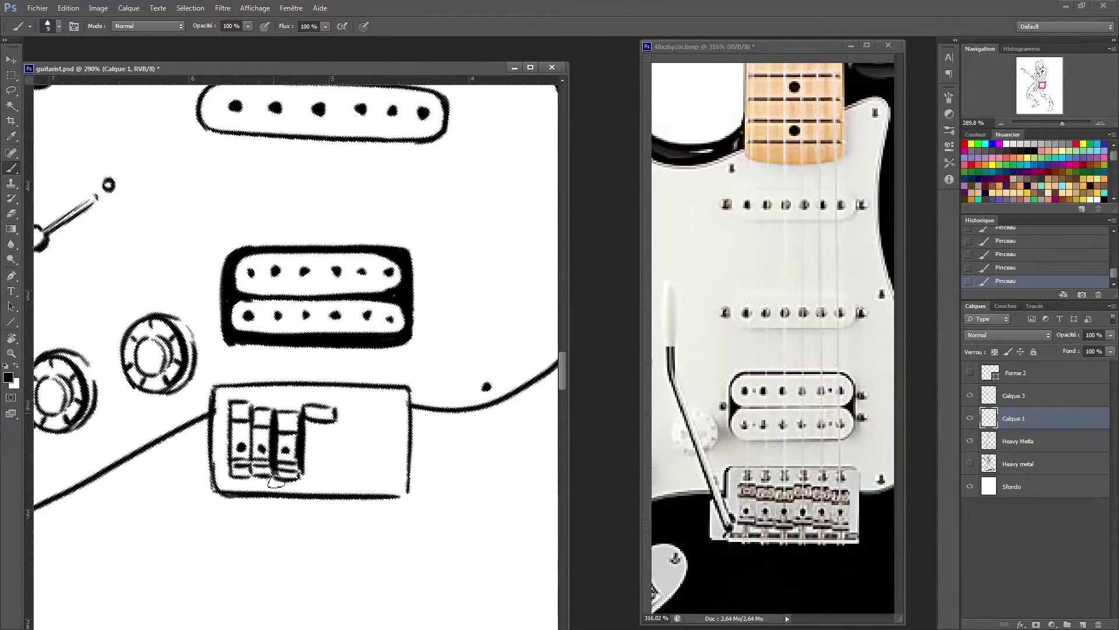
pyautogui.press('z')
pyautogui.click(787, 376)
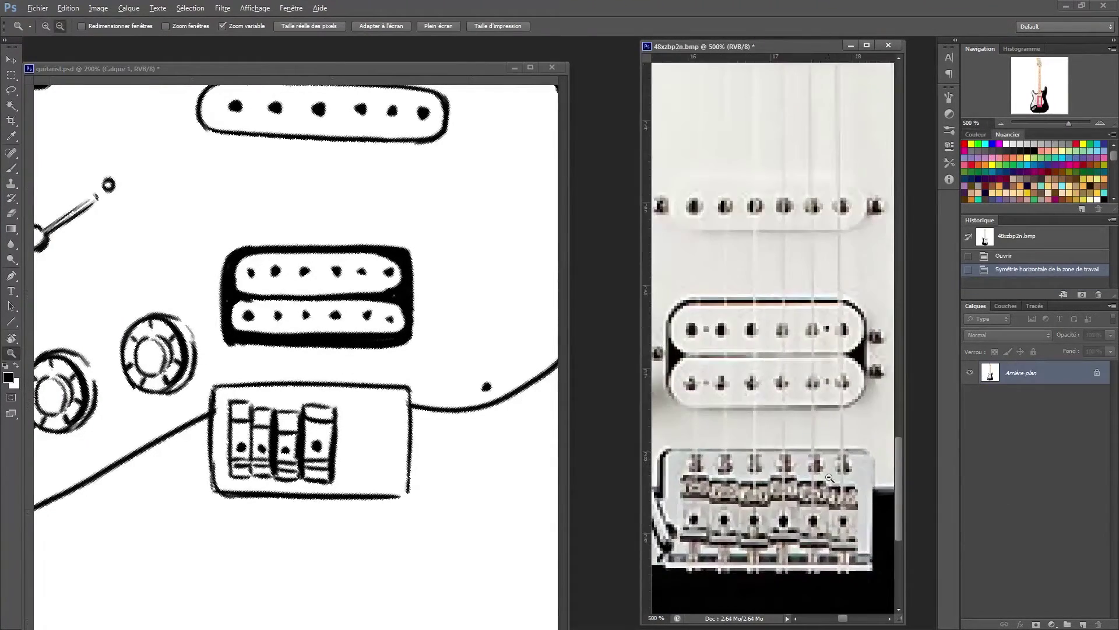
pyautogui.hotkey('ctrl', '1')
pyautogui.press('b')
pyautogui.moveTo(337, 410); pyautogui.dragTo(366, 415)
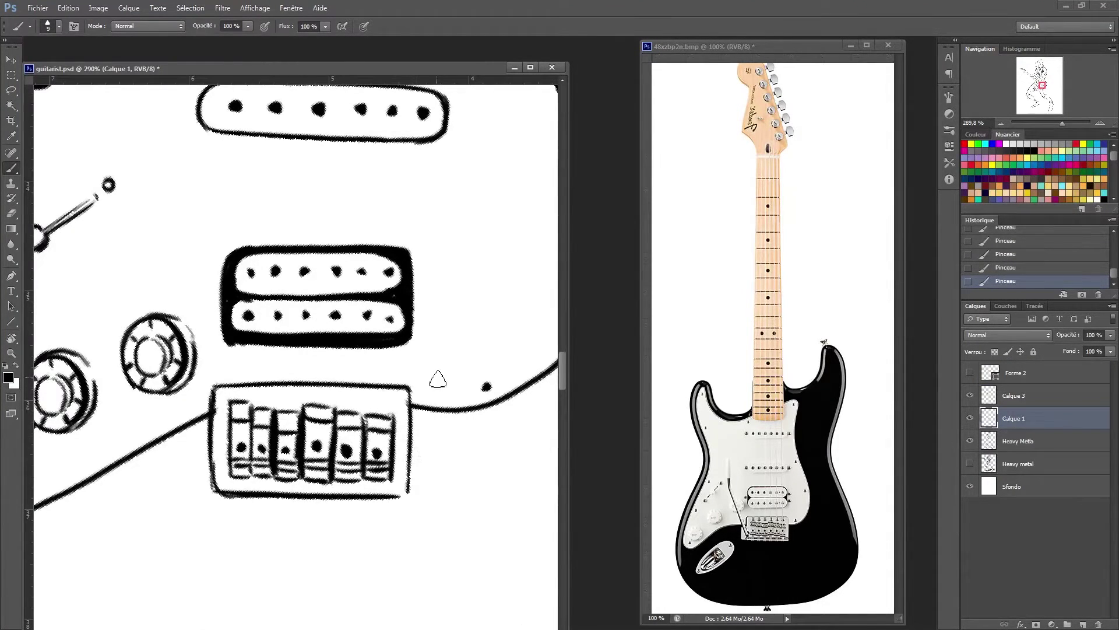
pyautogui.hotkey('ctrl', '0')
# Draw a trial straight string from bridge to headstock, then undo it
pyautogui.scroll(3, 357, 243)
pyautogui.press('u')
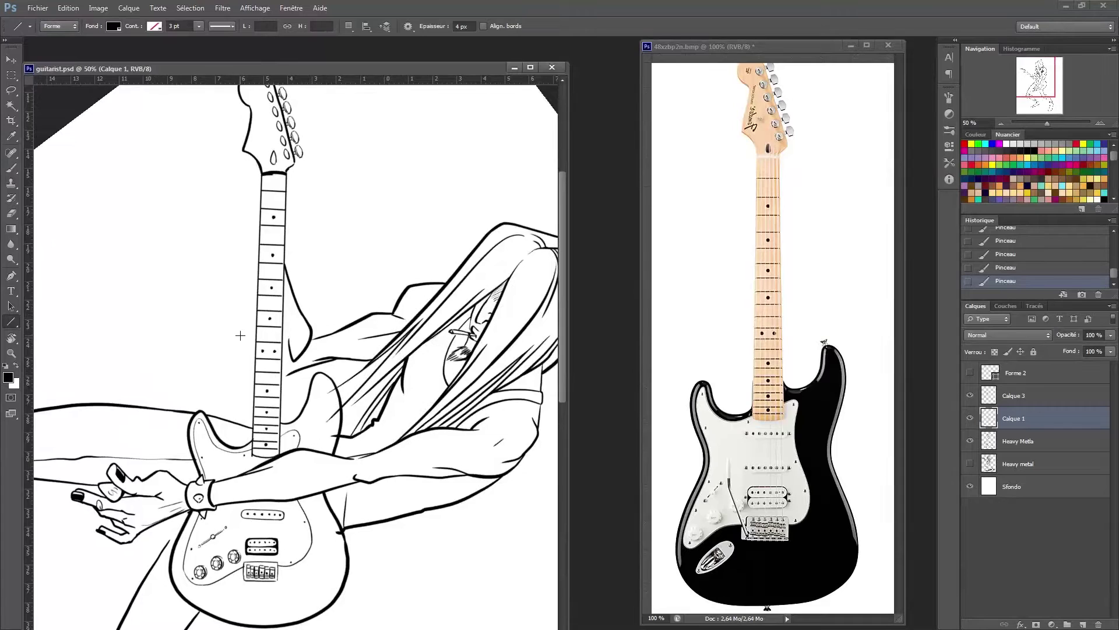
pyautogui.moveTo(259, 575); pyautogui.dragTo(277, 96)
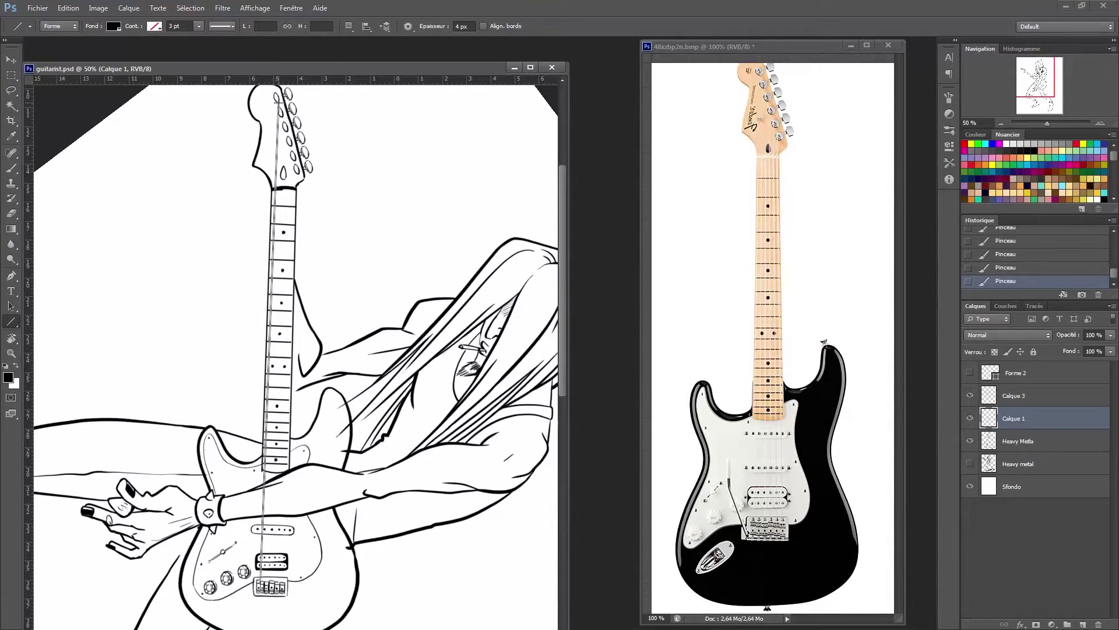
pyautogui.press('e')
pyautogui.click(362, 280)
pyautogui.press('Escape')
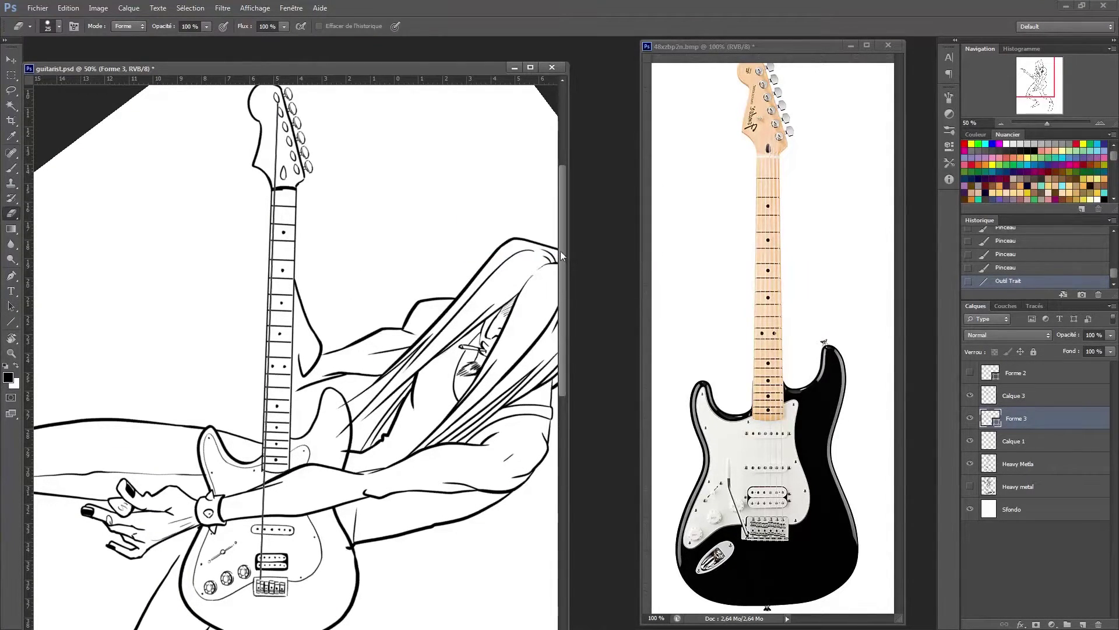
pyautogui.hotkey('ctrl', 'z')
# Draw the straight strings from bridge to headstock, merge the line shapes, and tilt the view
pyautogui.press('u')
pyautogui.moveTo(270, 580)
pyautogui.mouseDown()
pyautogui.moveTo(286, 93)
pyautogui.moveTo(274, 580)
pyautogui.moveTo(291, 96)
pyautogui.moveTo(279, 580)
pyautogui.moveTo(298, 96)
pyautogui.moveTo(297, 562)
pyautogui.moveTo(306, 135)
pyautogui.mouseUp()
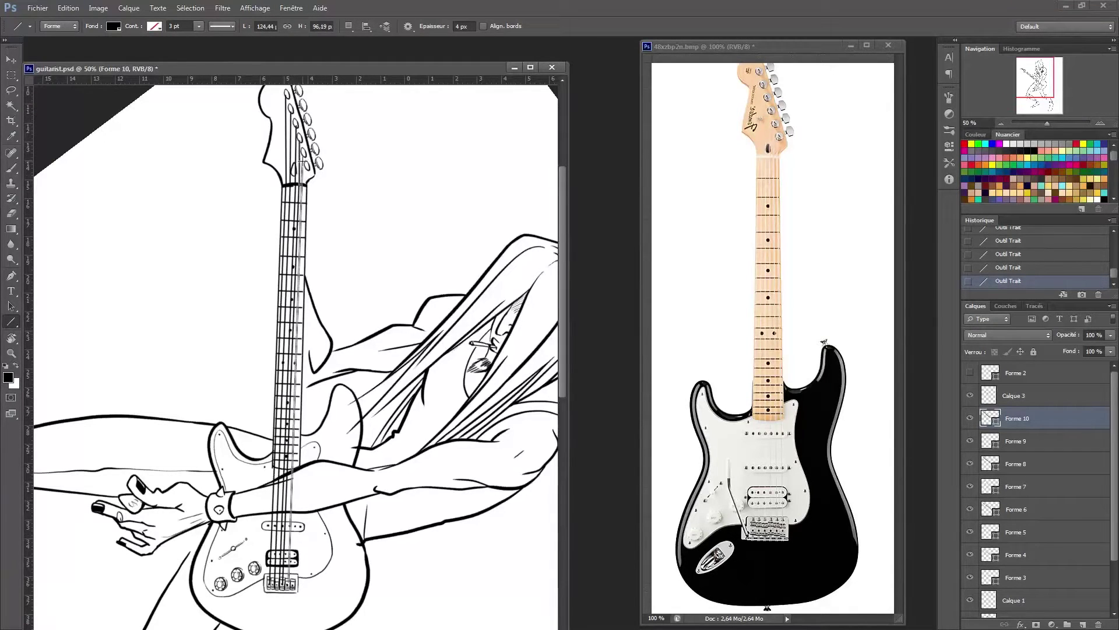
pyautogui.moveTo(293, 469); pyautogui.dragTo(302, 185)
pyautogui.moveTo(298, 189); pyautogui.dragTo(309, 155)
pyautogui.hotkey('ctrl', 'alt', 'z')
pyautogui.hotkey('ctrl', 'alt', 'z')
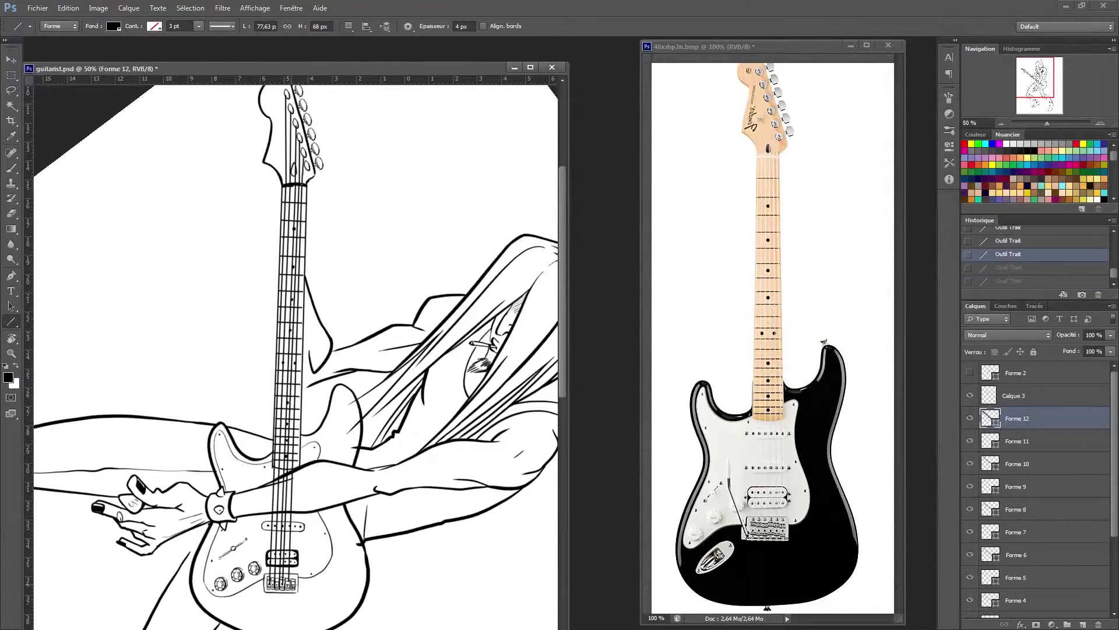
pyautogui.moveTo(292, 583); pyautogui.dragTo(304, 184)
pyautogui.hotkey('ctrl', 'e')
pyautogui.hotkey('ctrl', 'e')
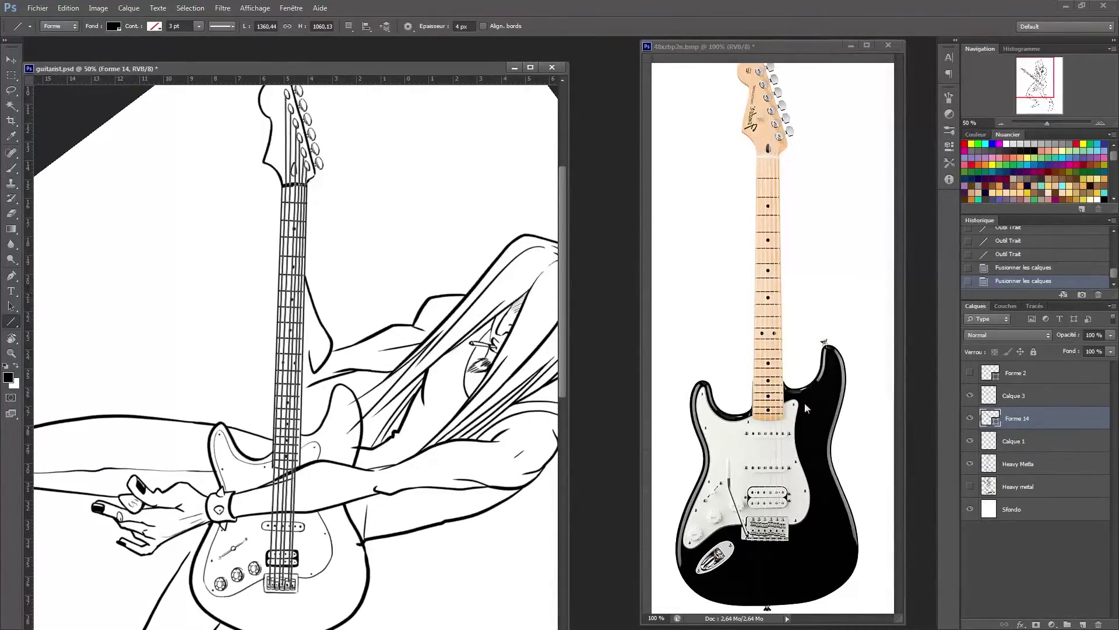
pyautogui.scroll(-1, 323, 428)
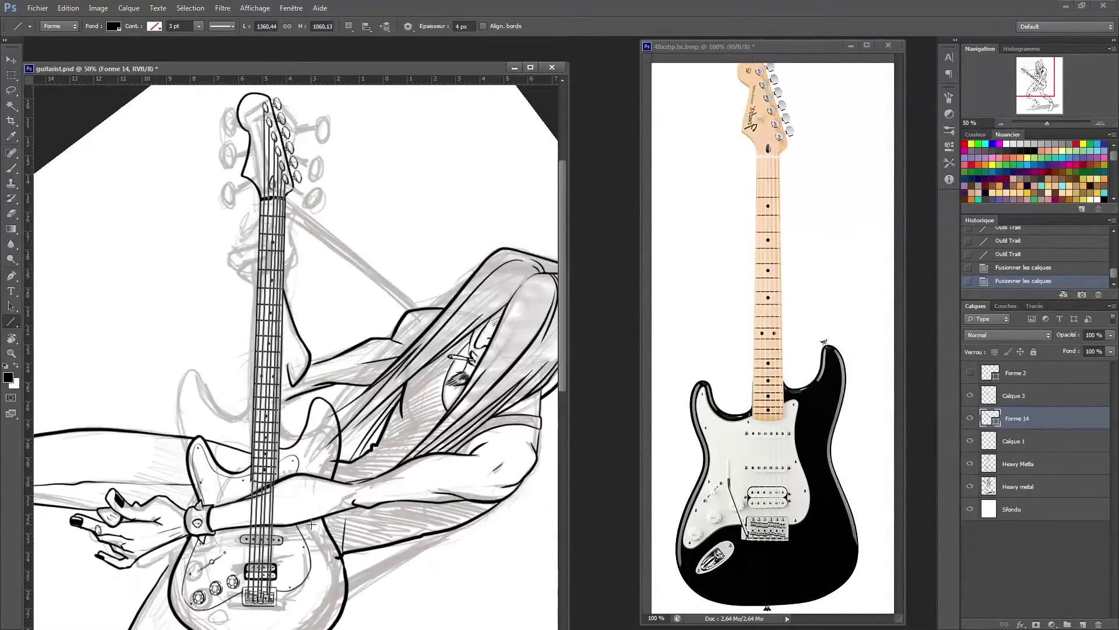
pyautogui.press('r')
pyautogui.moveTo(312, 525); pyautogui.dragTo(443, 405)
# Zoom to 200% on the neck and ink the fretting hand's curled fingers over the strings
pyautogui.press('z')
pyautogui.click(201, 338)
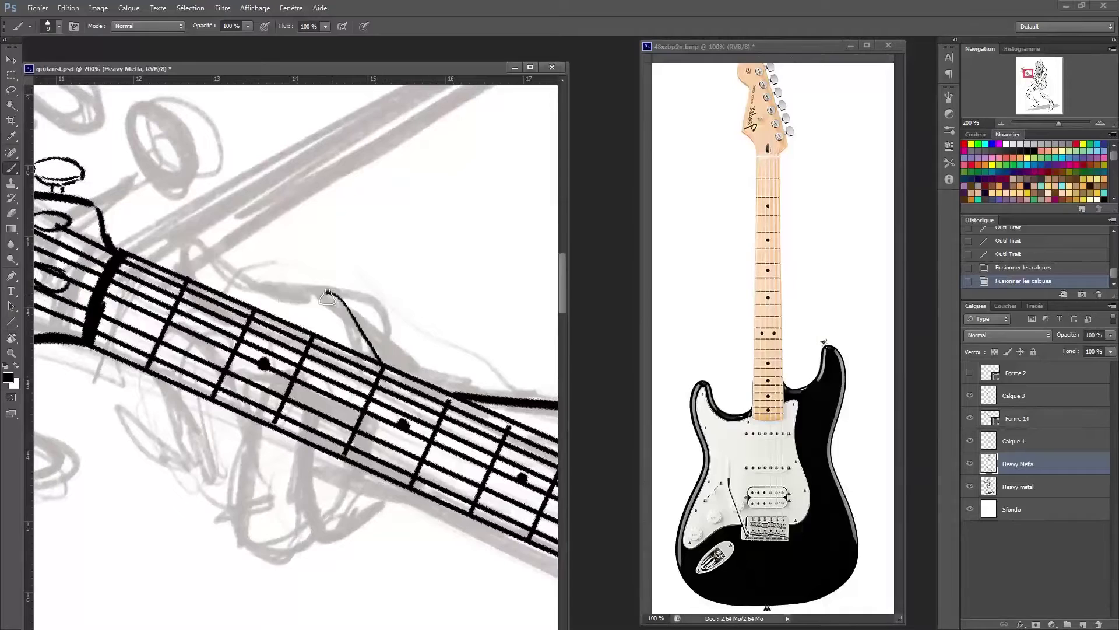
pyautogui.moveTo(337, 300)
pyautogui.mouseDown()
pyautogui.moveTo(189, 248)
pyautogui.moveTo(219, 254)
pyautogui.mouseUp()
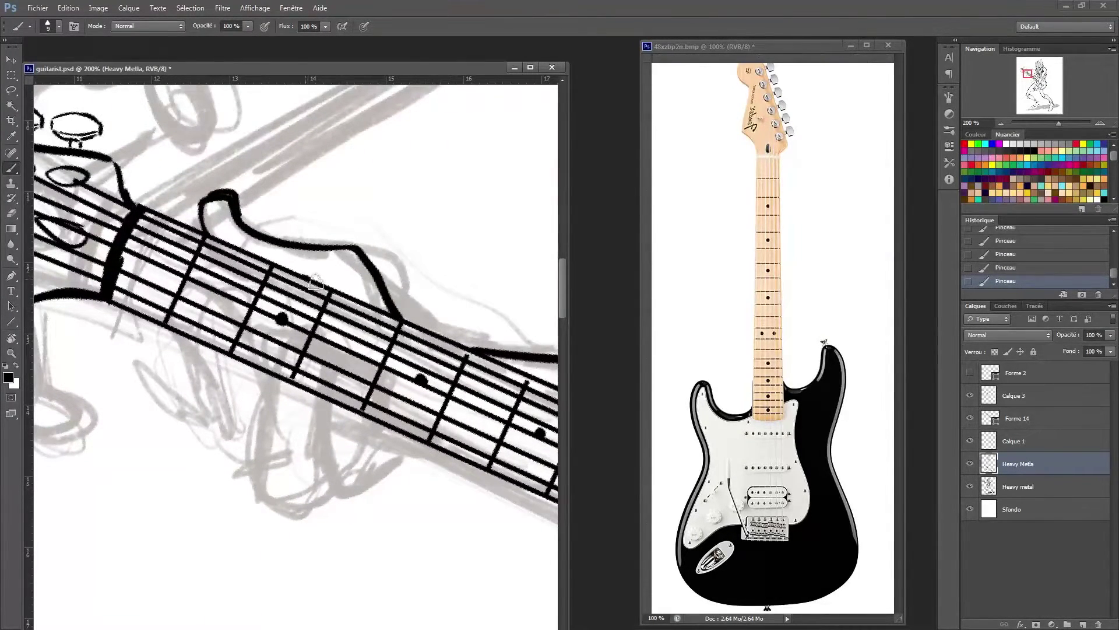
pyautogui.moveTo(309, 364); pyautogui.dragTo(414, 436)
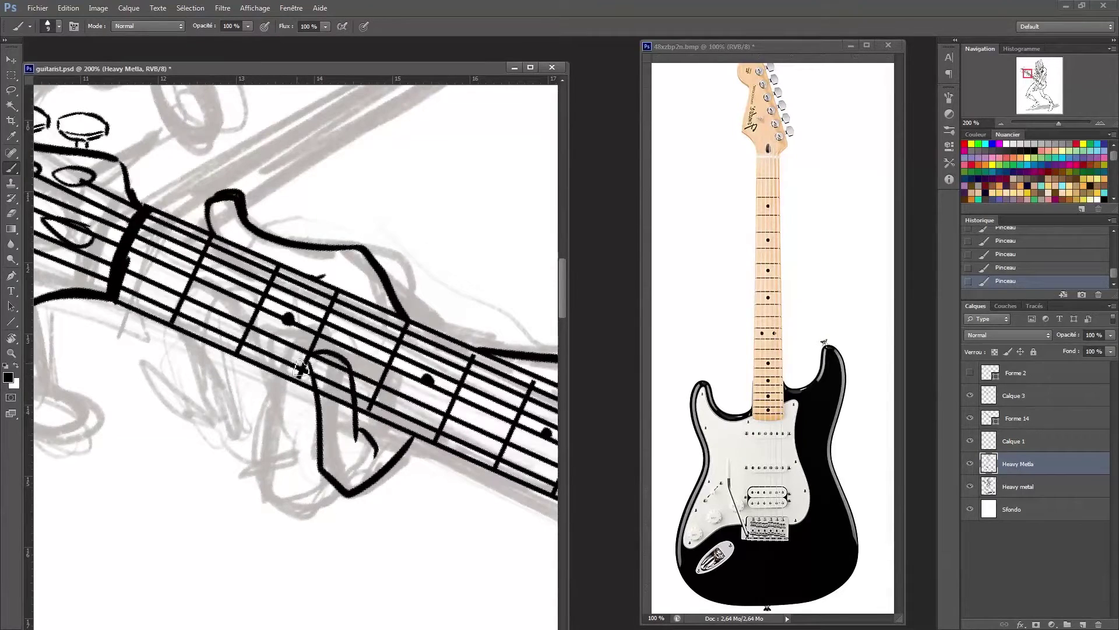
pyautogui.moveTo(284, 344)
pyautogui.mouseDown()
pyautogui.moveTo(297, 491)
pyautogui.moveTo(162, 200)
pyautogui.mouseUp()
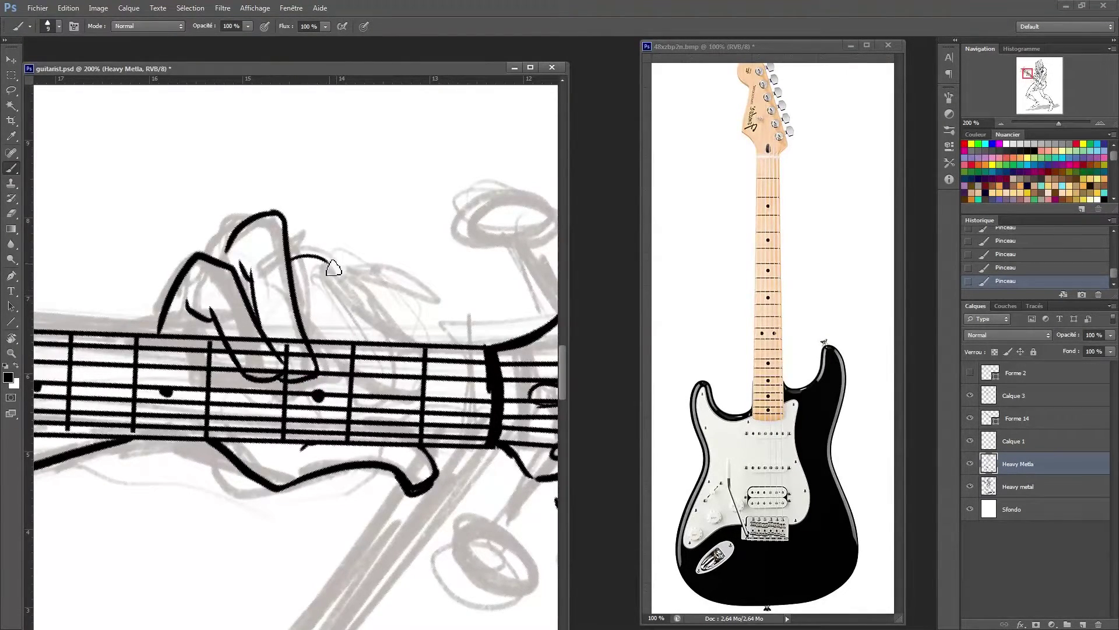
pyautogui.moveTo(333, 299); pyautogui.dragTo(348, 419)
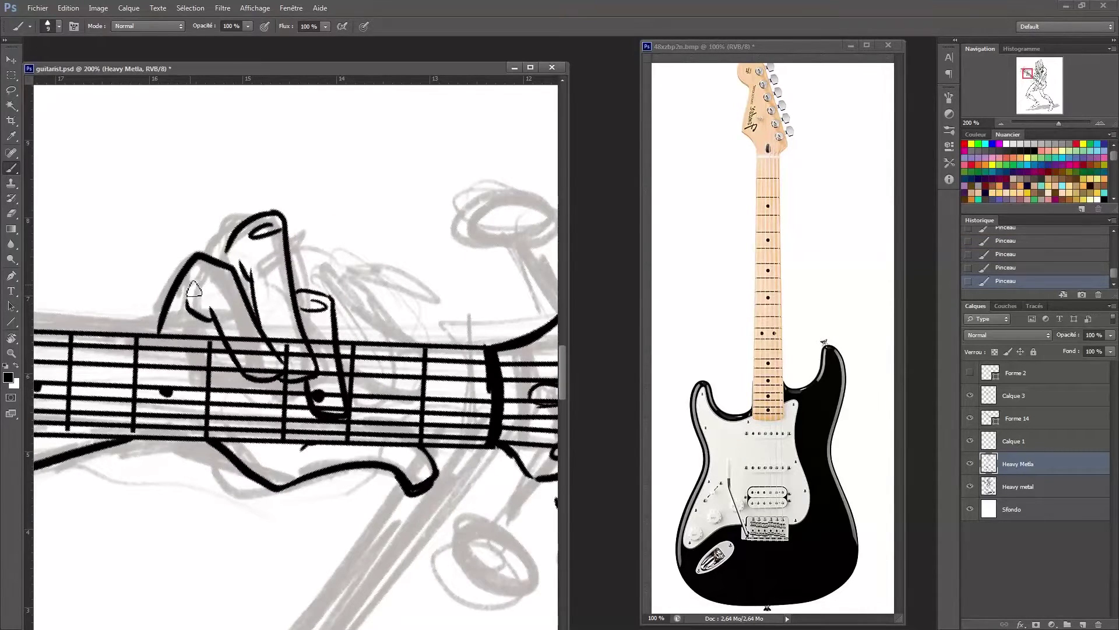
pyautogui.moveTo(271, 336); pyautogui.dragTo(223, 344)
pyautogui.moveTo(324, 312); pyautogui.dragTo(387, 379)
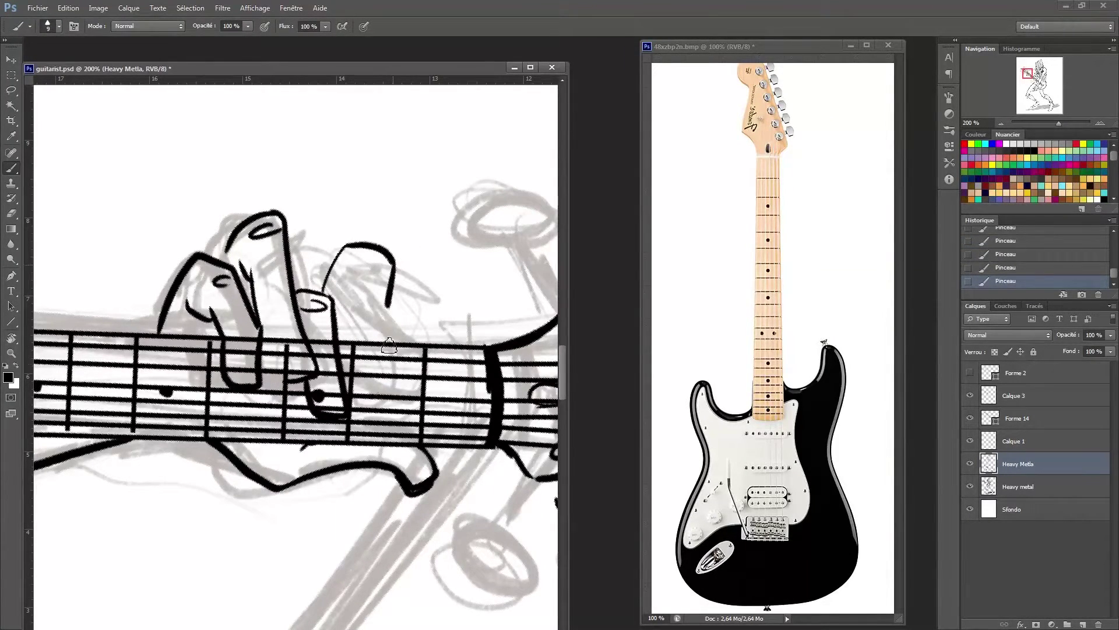
pyautogui.moveTo(347, 266); pyautogui.dragTo(373, 385)
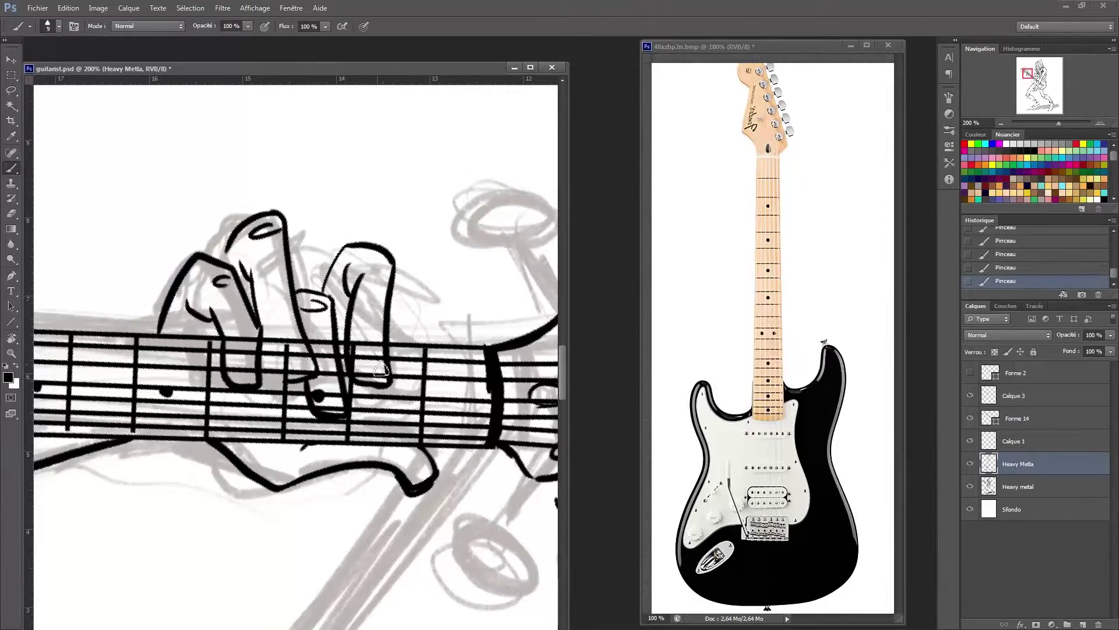
# Nudge the finger strokes slightly right and rasterize the neck shape layer
pyautogui.moveTo(430, 313); pyautogui.dragTo(337, 187)
pyautogui.keyDown('ctrl'); pyautogui.moveTo(291, 292); pyautogui.dragTo(307, 291); pyautogui.keyUp('ctrl')
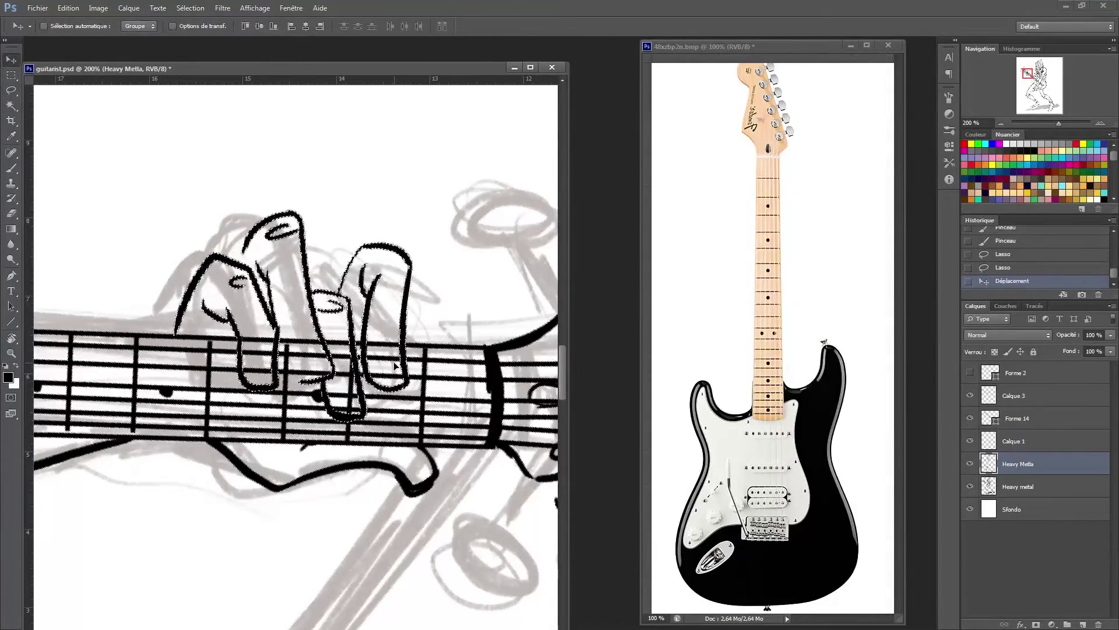
pyautogui.hotkey('ctrl', 'd')
pyautogui.press('b')
pyautogui.moveTo(309, 373); pyautogui.dragTo(320, 381)
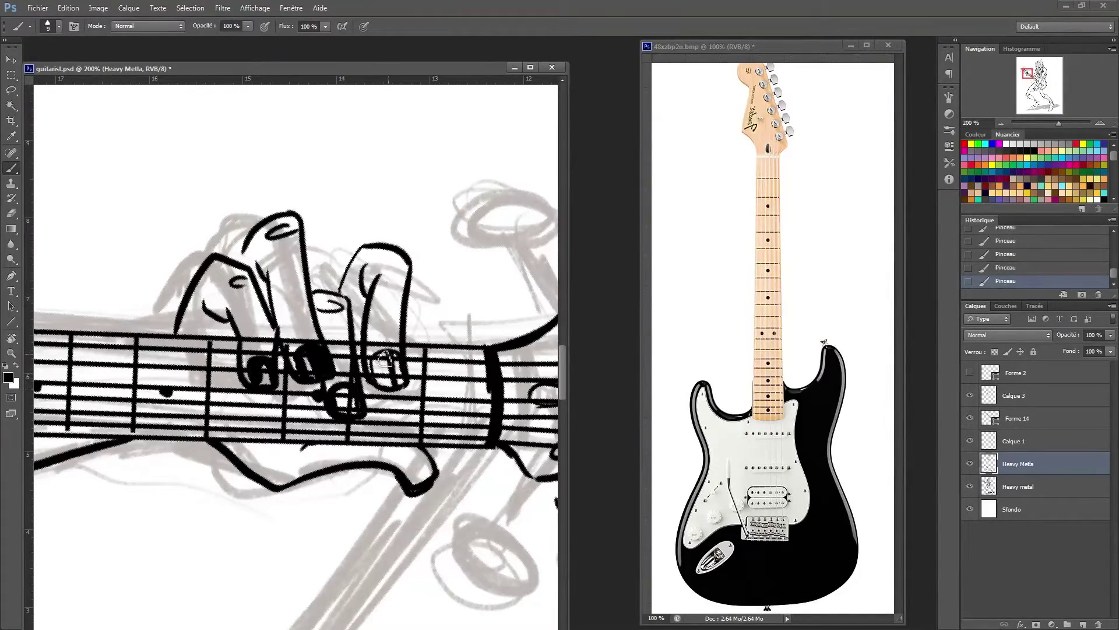
pyautogui.press('z')
pyautogui.moveTo(536, 476); pyautogui.dragTo(479, 403)
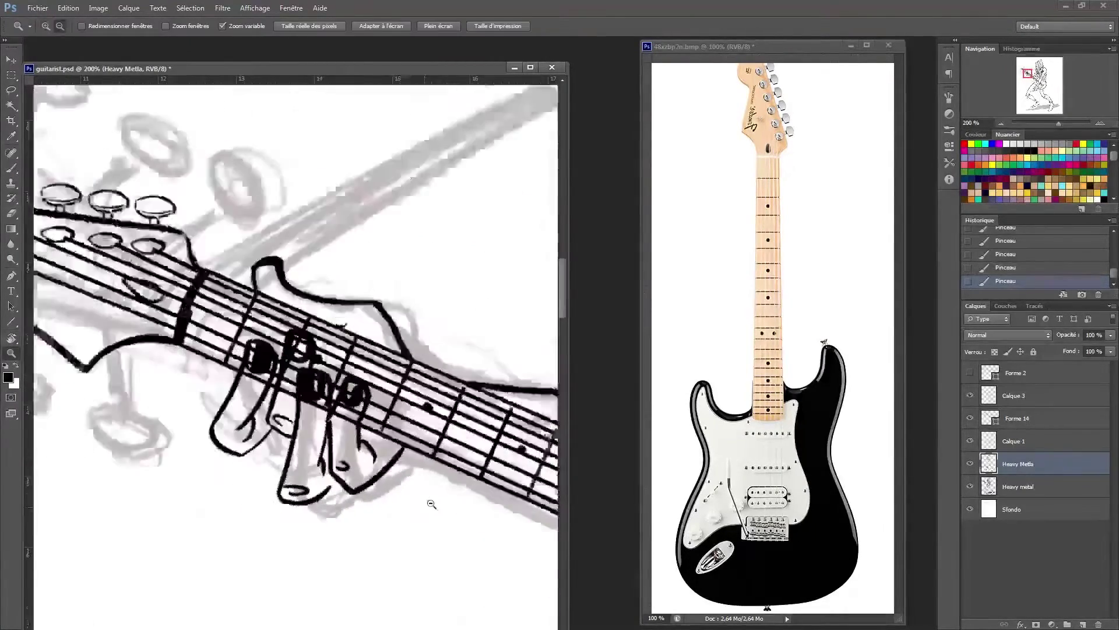
pyautogui.click(1027, 420)
# Erase a stray sketch mark on the guitar body and make Calque 3 the working layer
pyautogui.hotkey('ctrl', 'shift', 'alt', 'n')
pyautogui.hotkey('ctrl', 'e')
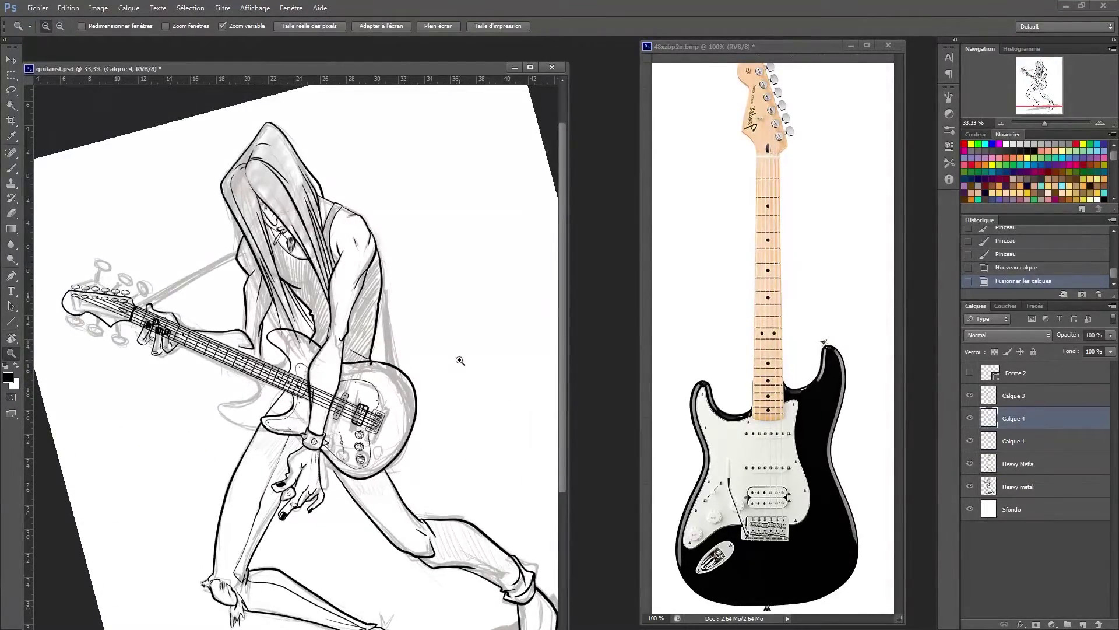
pyautogui.moveTo(462, 363); pyautogui.dragTo(525, 362)
pyautogui.press('e')
pyautogui.click(313, 413)
pyautogui.hotkey('alt', '[')
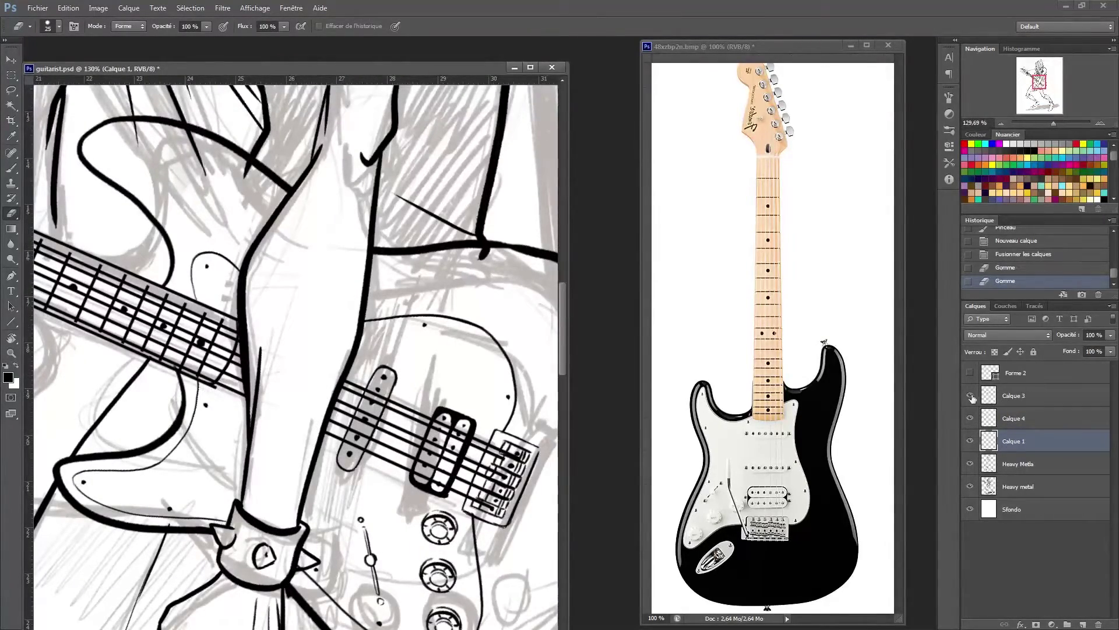
pyautogui.click(1003, 395)
# Merge the line layers down into Calque 1 and erase ink overlapping the fingertips
pyautogui.moveTo(70, 222)
pyautogui.mouseDown()
pyautogui.moveTo(507, 573)
pyautogui.moveTo(175, 233)
pyautogui.mouseUp()
pyautogui.press('b')
pyautogui.hotkey('ctrl', '+')
pyautogui.hotkey('ctrl', '+')
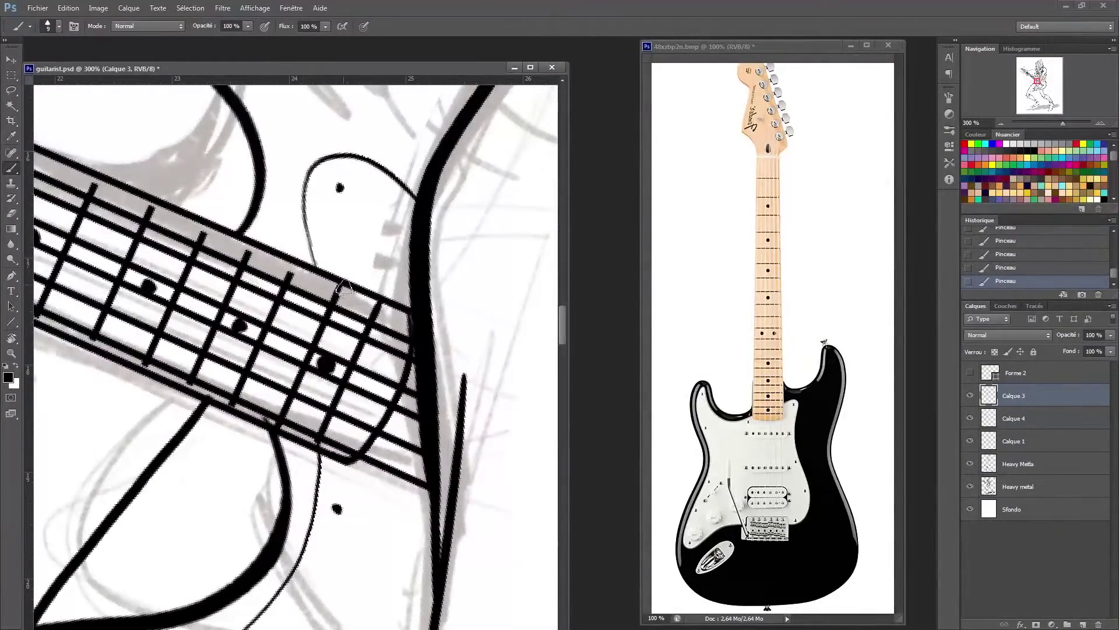
pyautogui.moveTo(238, 322); pyautogui.dragTo(421, 414)
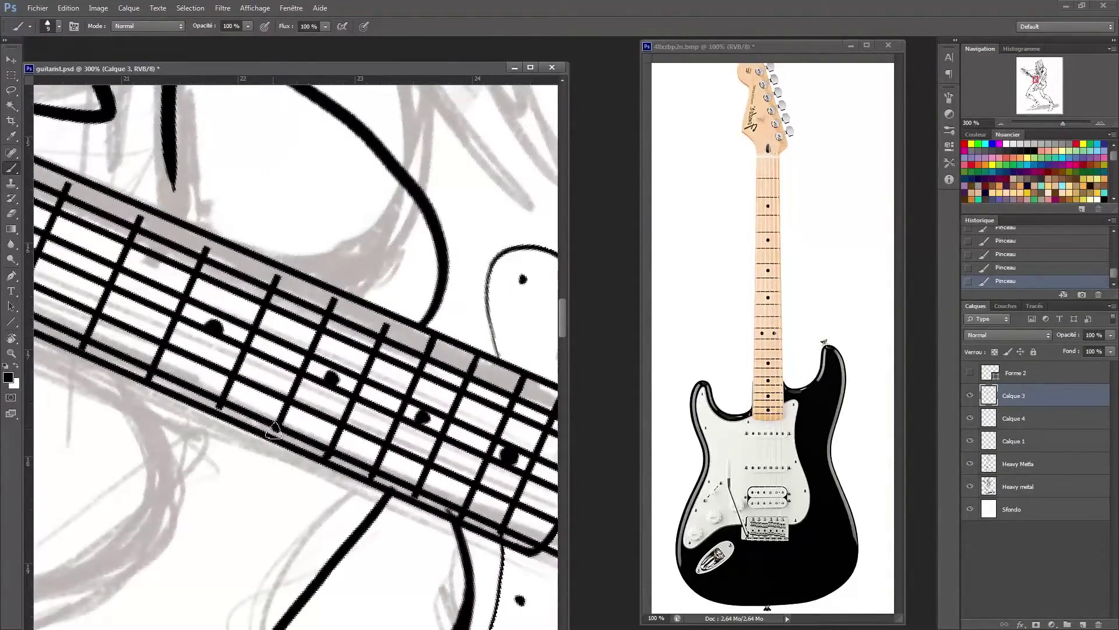
pyautogui.moveTo(220, 408); pyautogui.dragTo(382, 459)
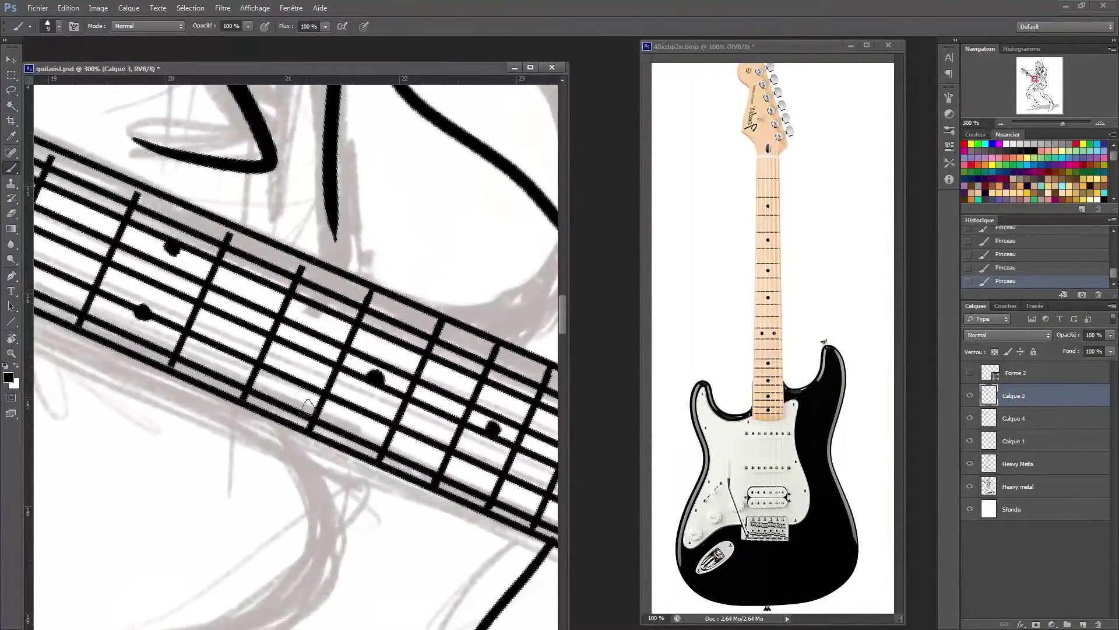
pyautogui.moveTo(223, 248); pyautogui.dragTo(408, 326)
pyautogui.moveTo(175, 262); pyautogui.dragTo(382, 334)
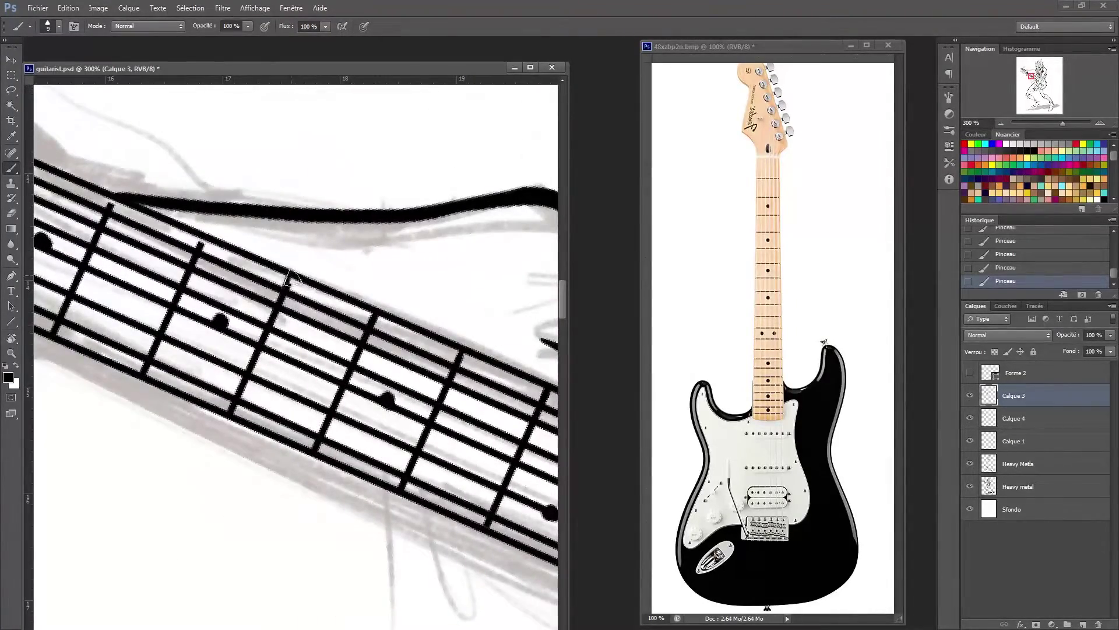
pyautogui.moveTo(104, 222); pyautogui.dragTo(543, 347)
pyautogui.hotkey('ctrl', 'e')
pyautogui.hotkey('ctrl', 'e')
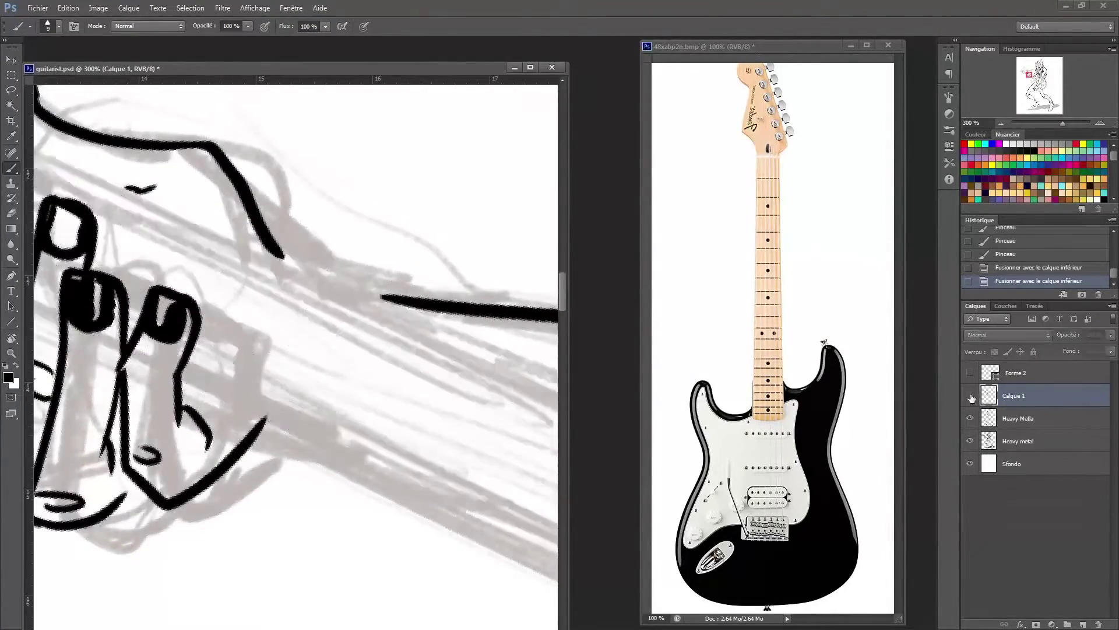
pyautogui.press('e')
pyautogui.moveTo(347, 387)
pyautogui.mouseDown()
pyautogui.moveTo(261, 330)
pyautogui.moveTo(234, 245)
pyautogui.mouseUp()
pyautogui.moveTo(210, 291); pyautogui.dragTo(208, 342)
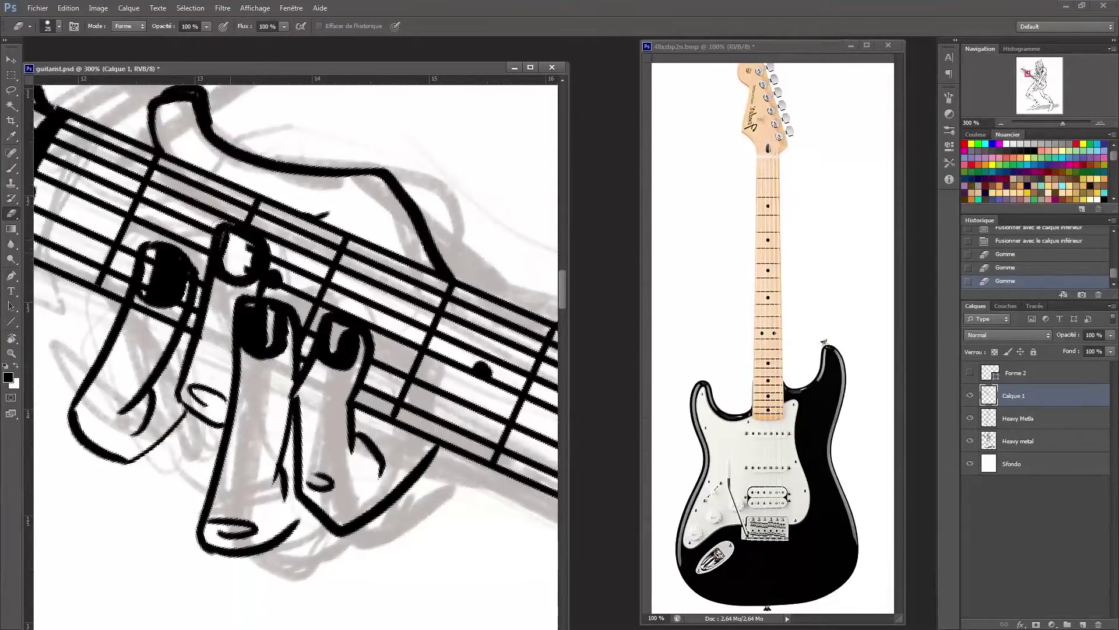
# Zoom out, reset the canvas rotation upright, and resume brushing on the Heavy Metla layer
pyautogui.hotkey('ctrl', '0')
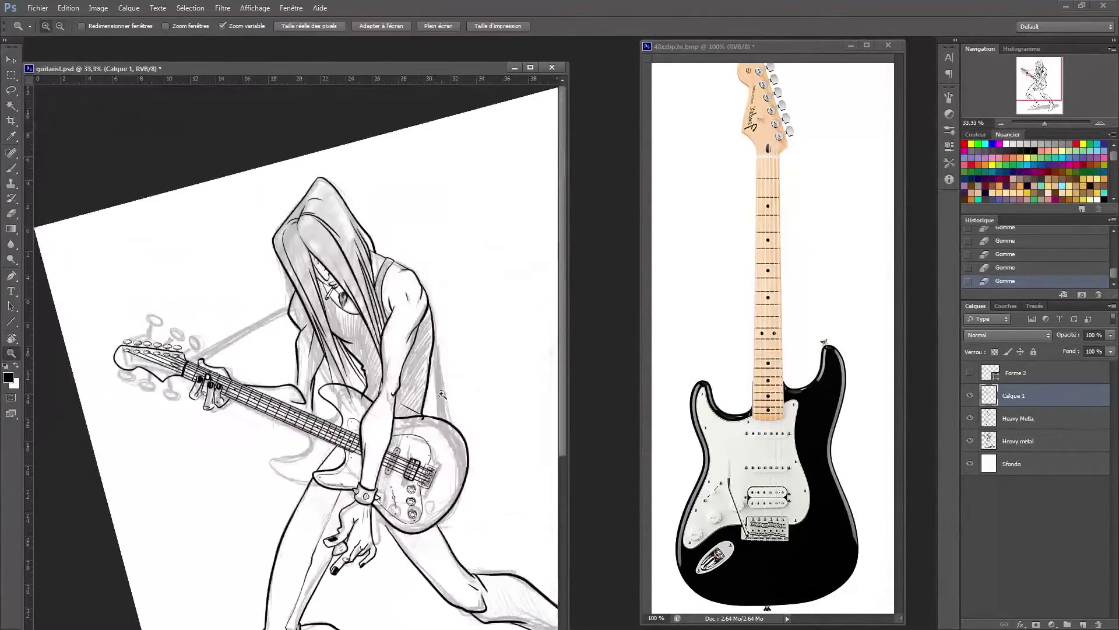
pyautogui.hotkey('alt', '[')
pyautogui.press('r')
pyautogui.press('Escape')
pyautogui.press('b')
pyautogui.scroll(3, 230, 325)
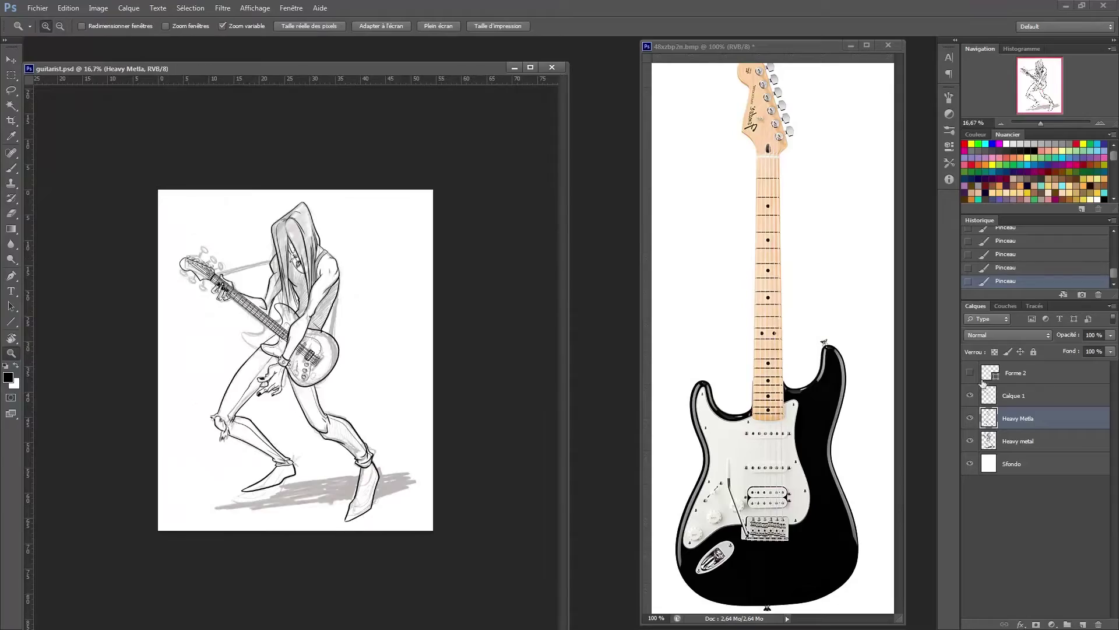
pyautogui.press('b')
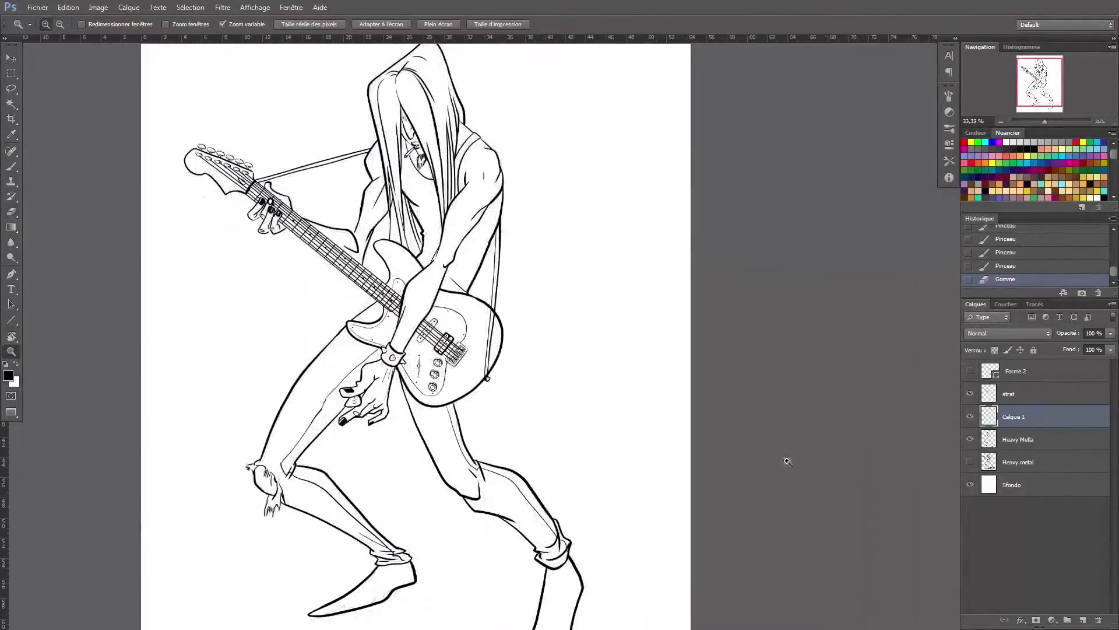
# On a new layer, paint soft gray shadow under both boots with a soft brush preset
pyautogui.press('b')
pyautogui.click(29, 24)
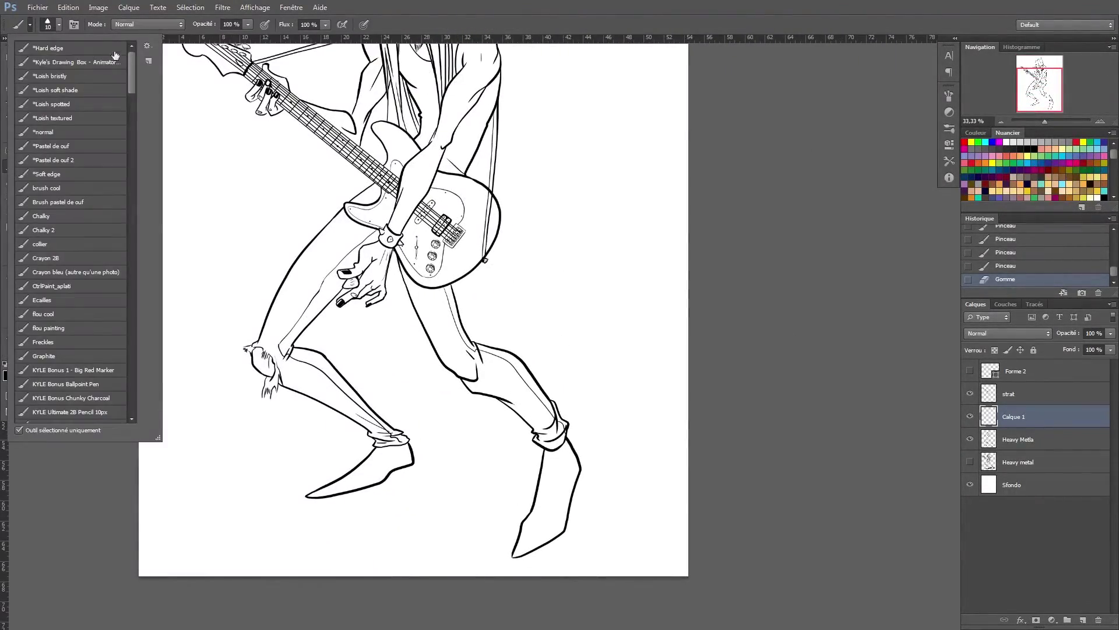
pyautogui.click(115, 55)
pyautogui.click(1081, 619)
pyautogui.press('[')
pyautogui.press('[')
pyautogui.press('[')
pyautogui.moveTo(340, 490); pyautogui.dragTo(396, 464)
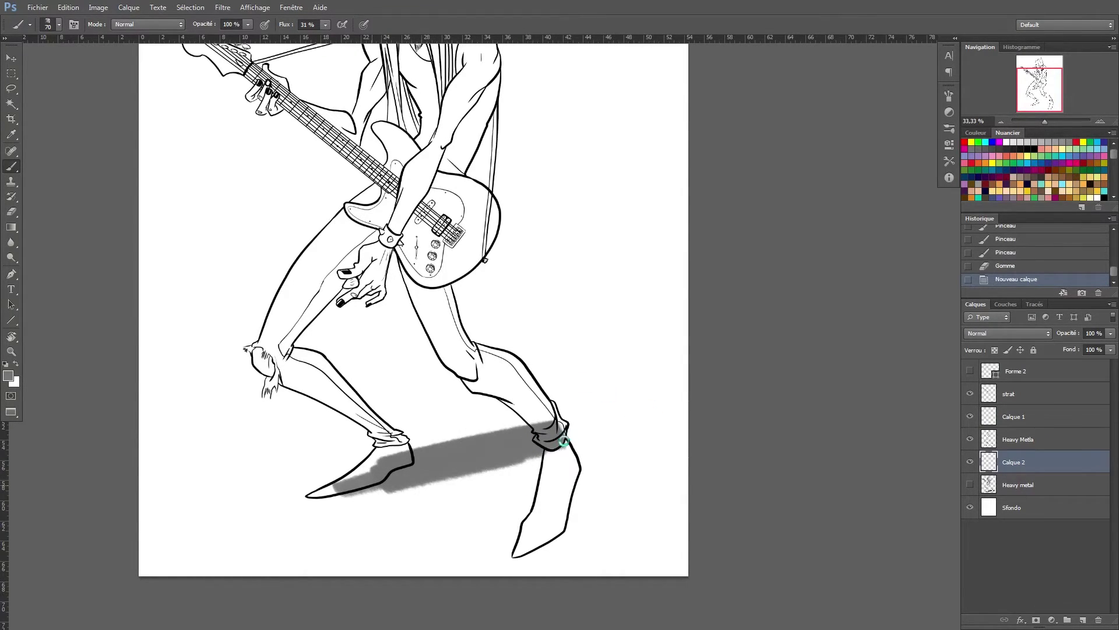
pyautogui.moveTo(593, 478); pyautogui.dragTo(551, 390)
pyautogui.moveTo(530, 365); pyautogui.dragTo(551, 381)
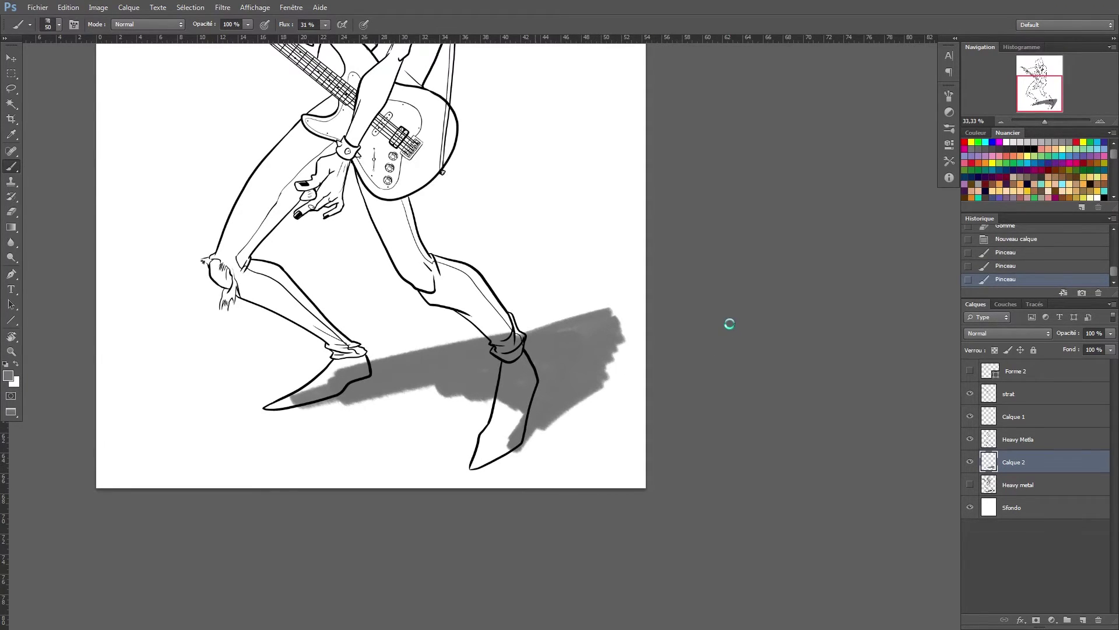
# Erase excess shadow near the boot and zoom out to the whole page
pyautogui.moveTo(597, 319); pyautogui.dragTo(500, 458)
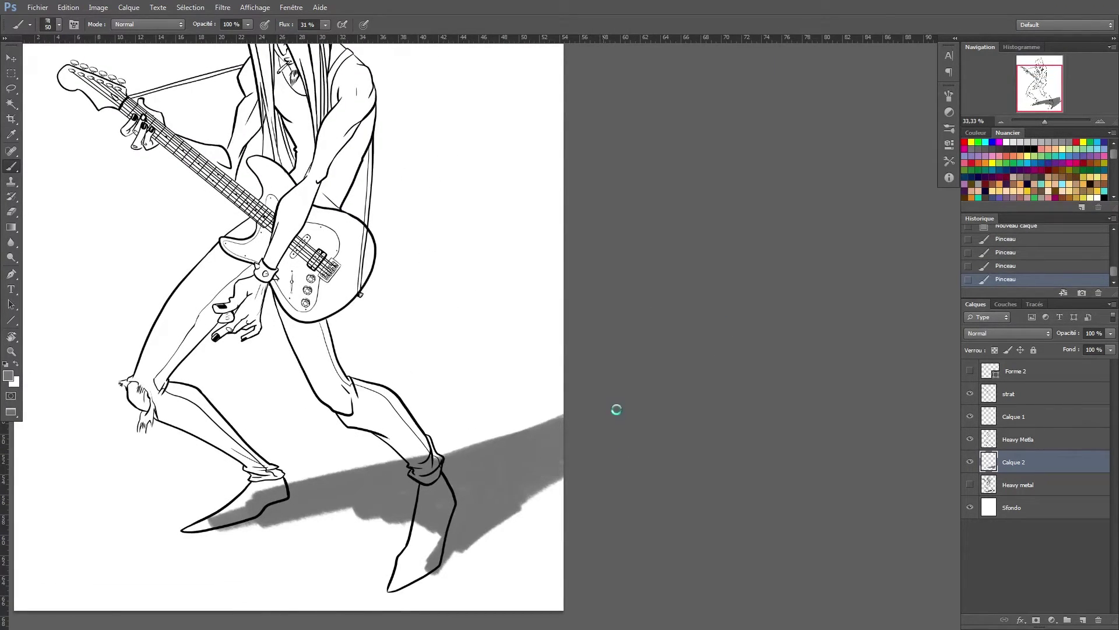
pyautogui.press('e')
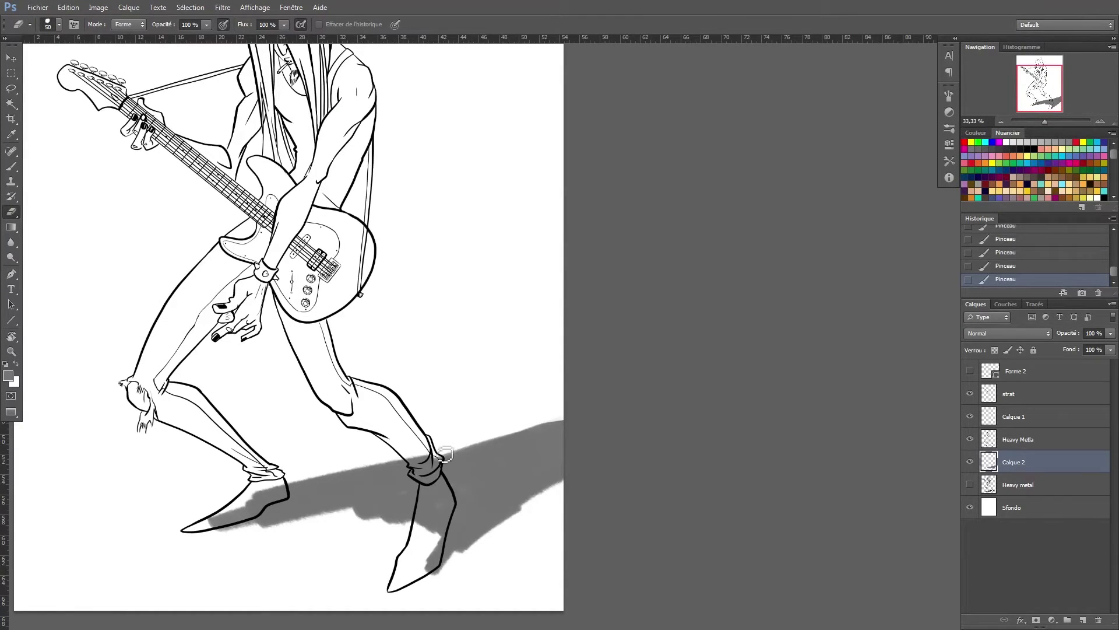
pyautogui.moveTo(515, 433); pyautogui.dragTo(525, 430)
pyautogui.press('z')
pyautogui.hotkey('ctrl', '-')
pyautogui.hotkey('ctrl', '-')
pyautogui.hotkey('ctrl', '-')
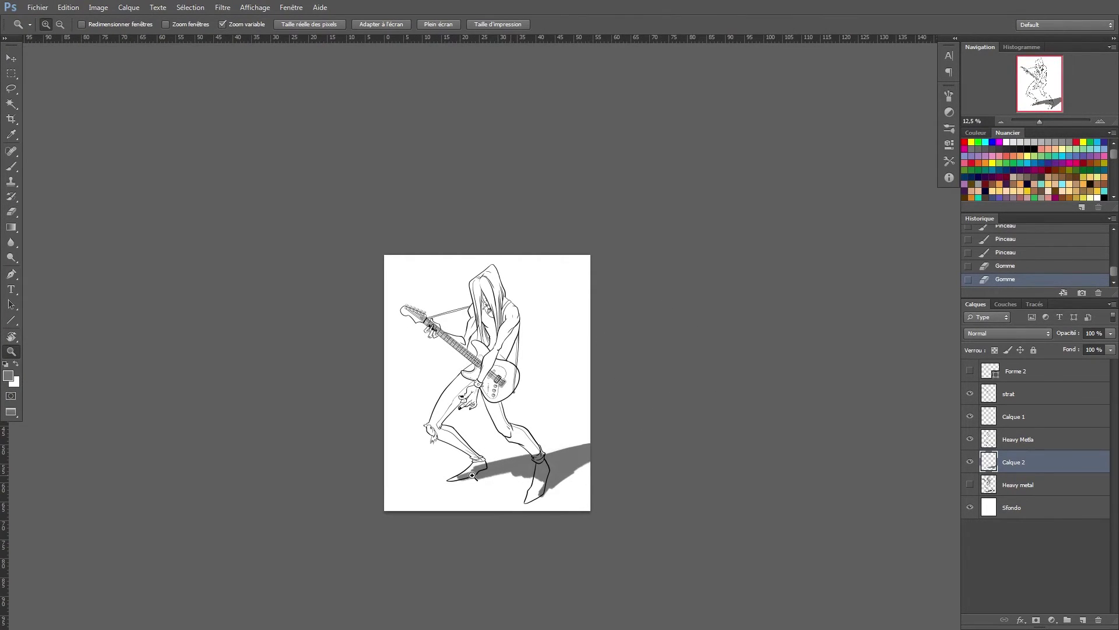
# Zoom in on the shoes and switch to the Eraser on Calque 2
pyautogui.moveTo(473, 475); pyautogui.dragTo(483, 438)
pyautogui.press('e')
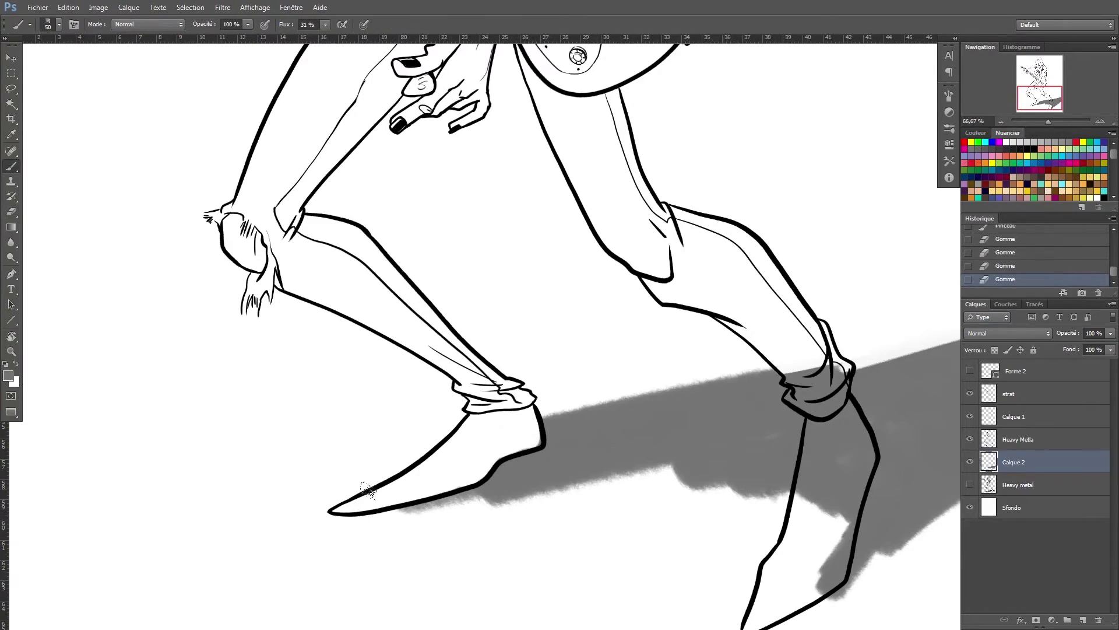